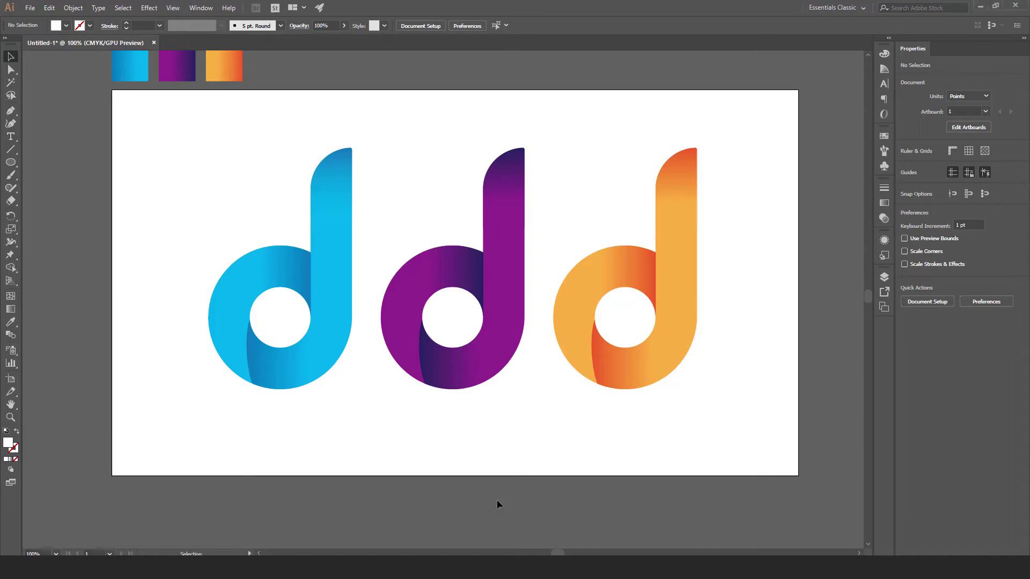
# Step: Zoom in and pan to inspect the blue, purple and orange d logos
pyautogui.click(9, 419)
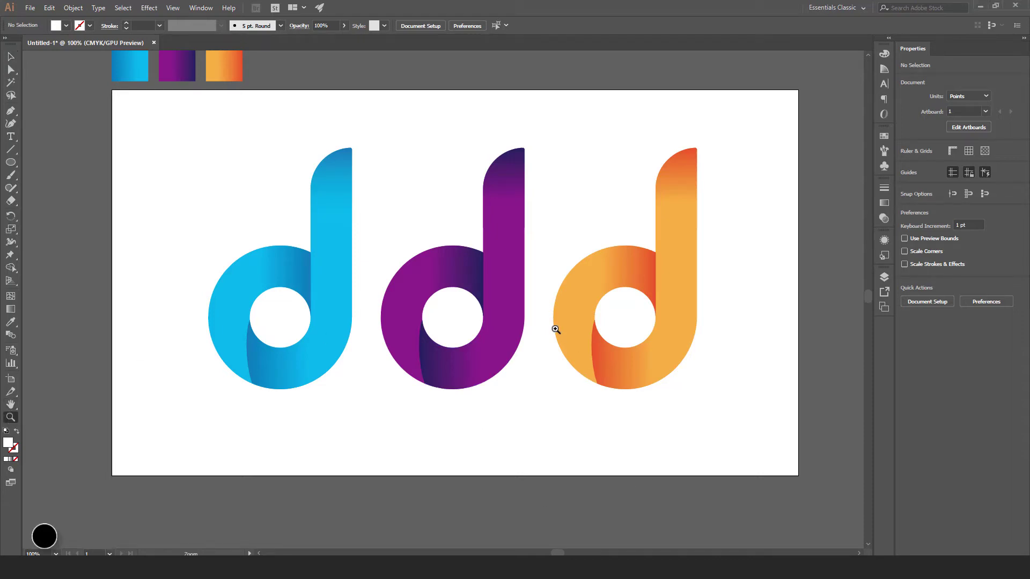
pyautogui.click(554, 329)
pyautogui.moveTo(403, 369); pyautogui.dragTo(513, 416)
pyautogui.press('v')
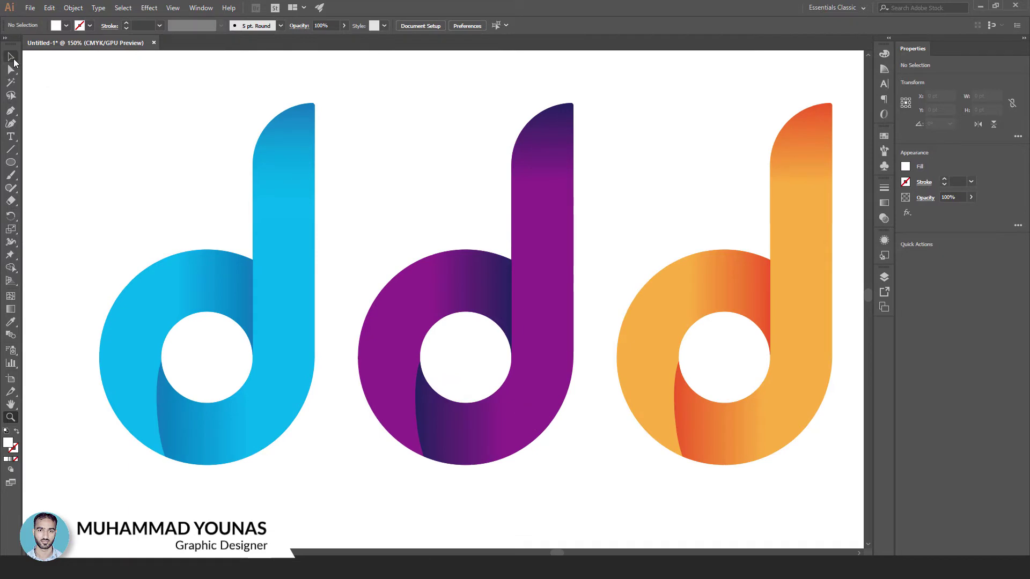
pyautogui.click(30, 7)
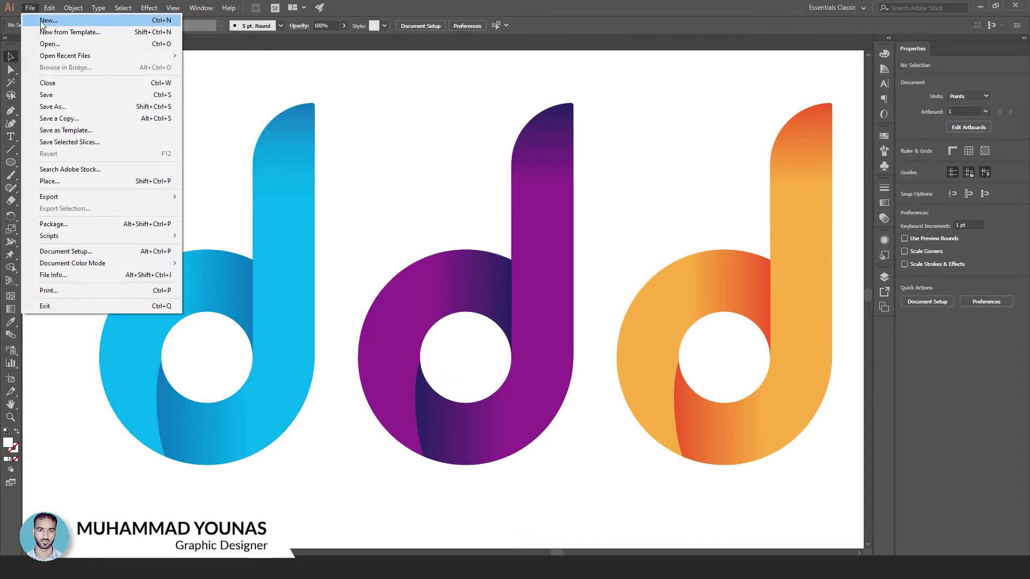
# Step: Create a new A4 landscape print document, Untitled-10 (841.89 × 595.276 pt)
pyautogui.click(40, 18)
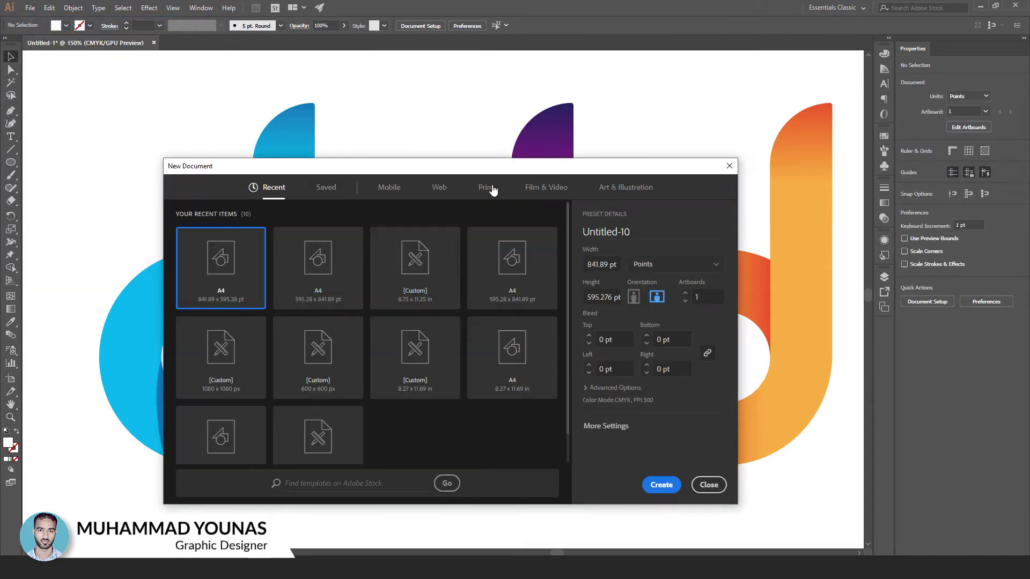
pyautogui.click(485, 189)
pyautogui.click(332, 275)
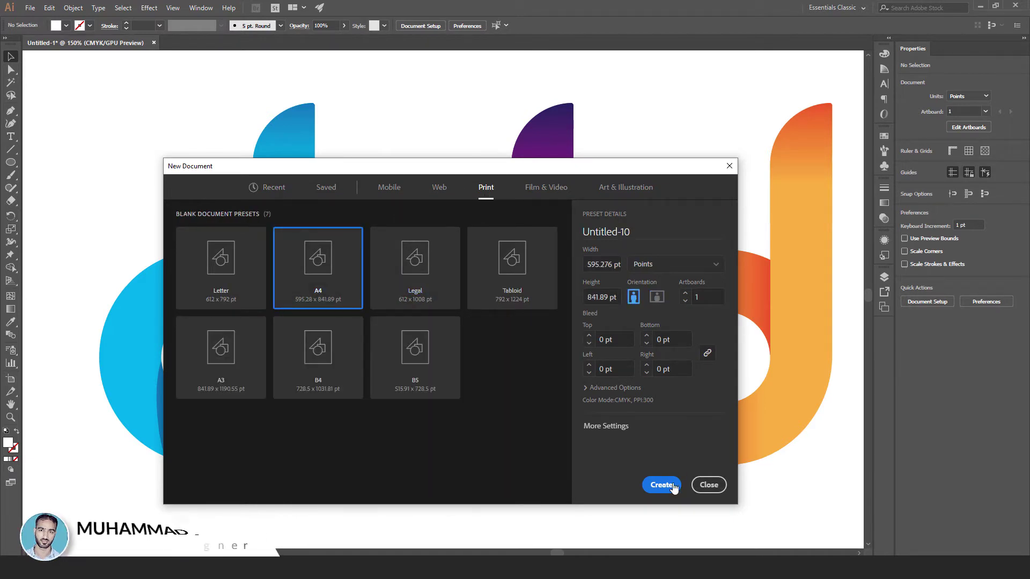
pyautogui.click(656, 297)
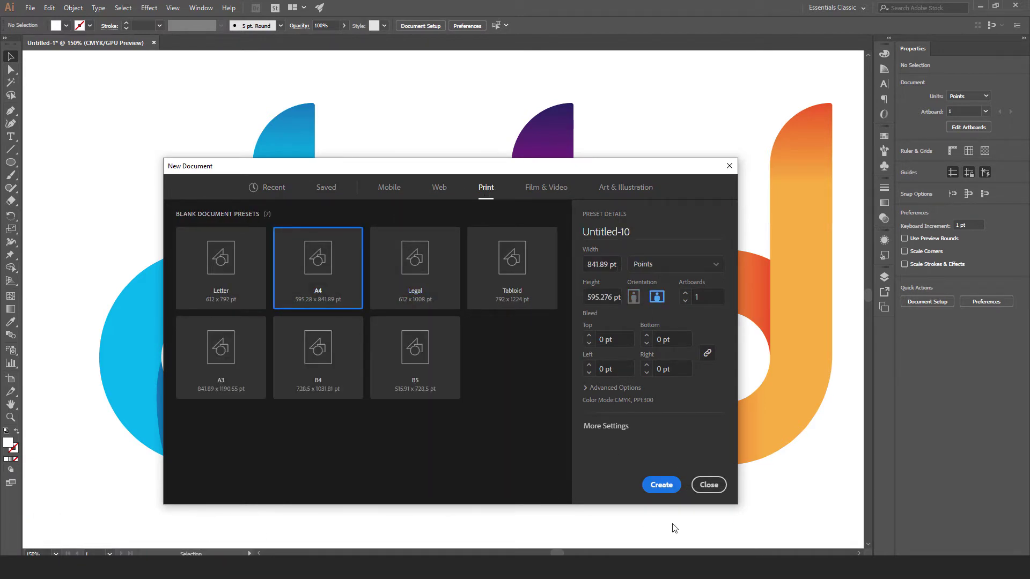
pyautogui.click(658, 486)
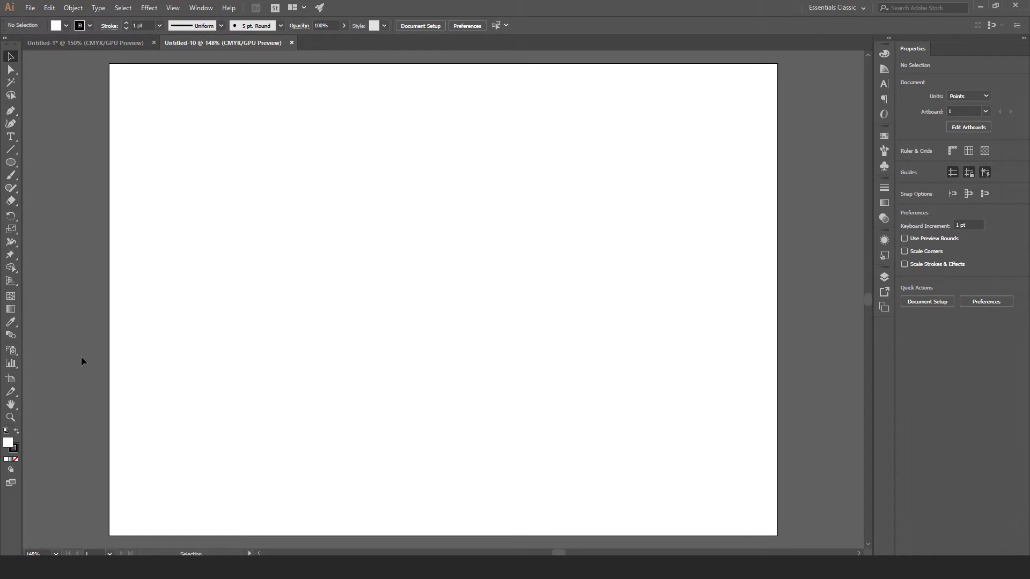
# Step: Copy the three gradient swatches from the logo document and paste them in place into Untitled-10
pyautogui.hotkey('ctrl', 'Tab')
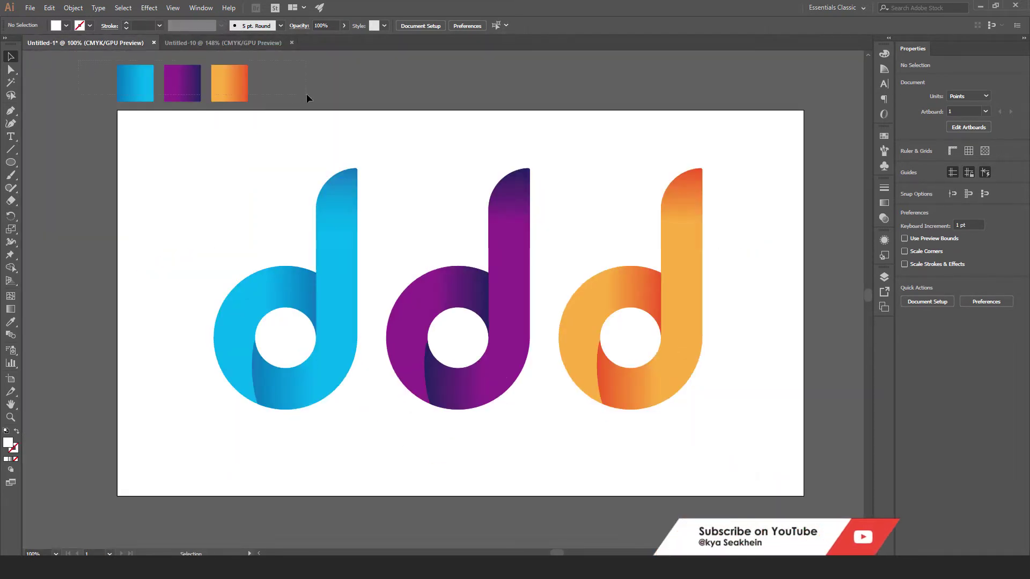
pyautogui.moveTo(307, 95); pyautogui.dragTo(212, 60)
pyautogui.click(48, 8)
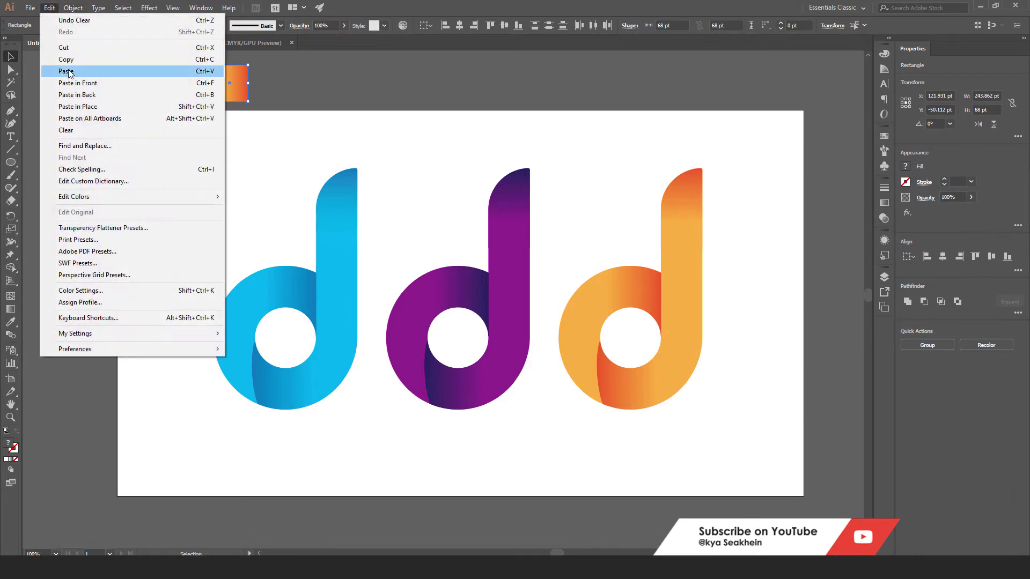
pyautogui.click(64, 63)
pyautogui.click(226, 43)
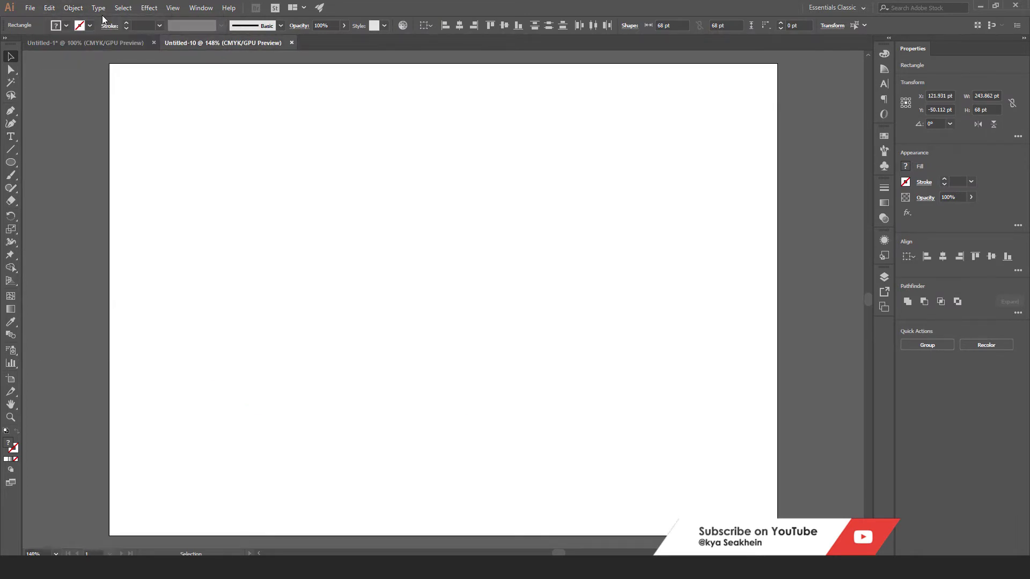
pyautogui.click(49, 9)
pyautogui.click(77, 106)
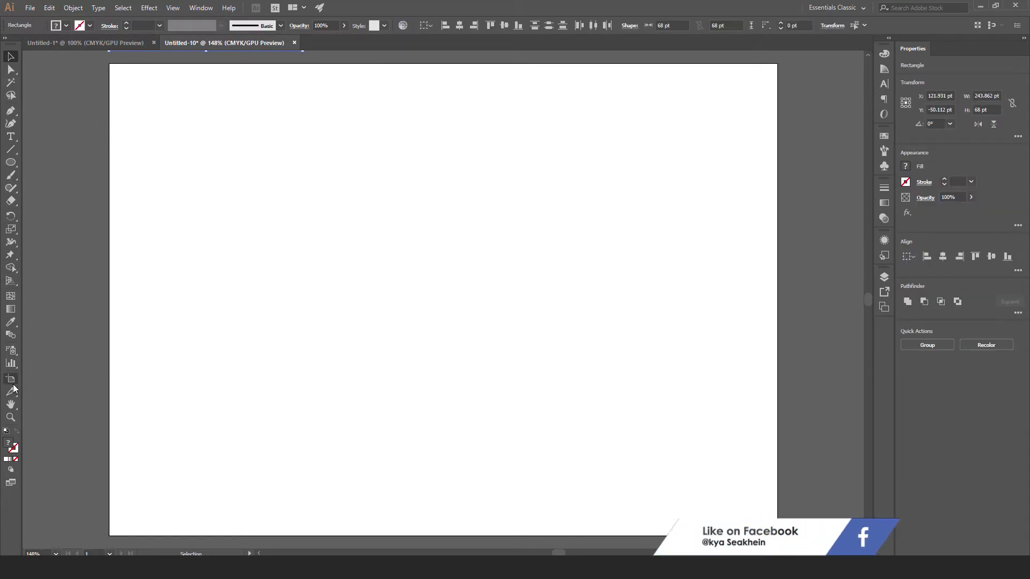
# Step: Raise the artboard's bottom edge to shorten it to 841.89 × 383.79 pt
pyautogui.moveTo(443, 537); pyautogui.dragTo(448, 369)
pyautogui.click(10, 56)
pyautogui.press('Escape')
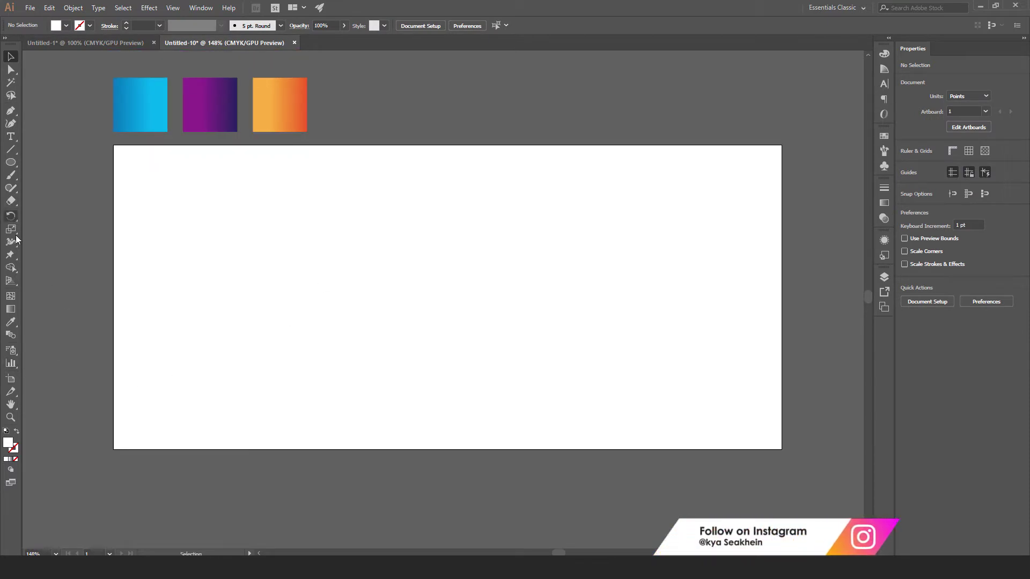
# Step: Draw an 86.486 pt circle with 1 pt stroke and a 119.595 pt vertical line from its right edge
pyautogui.click(11, 162)
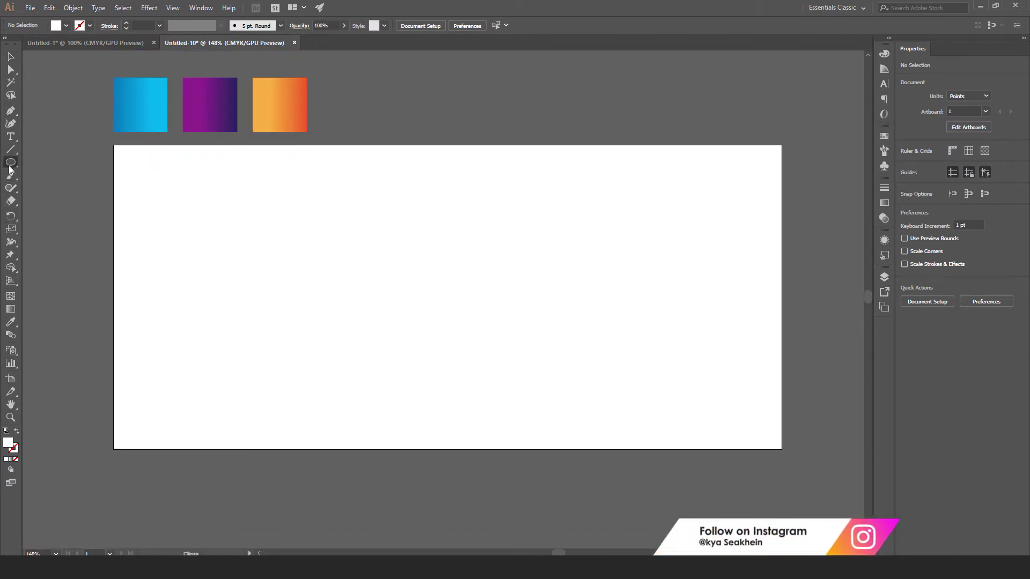
pyautogui.click(159, 25)
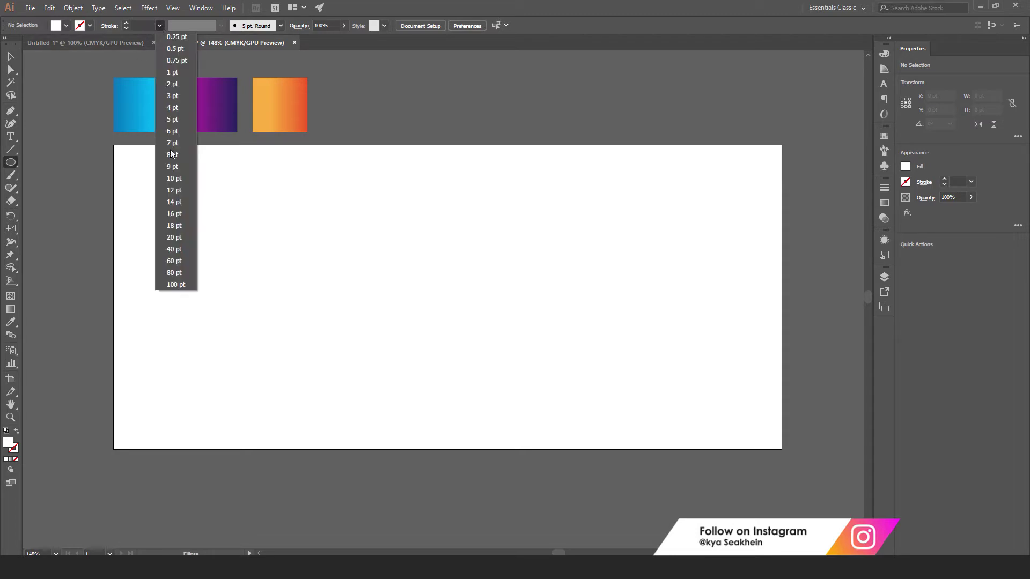
pyautogui.click(171, 75)
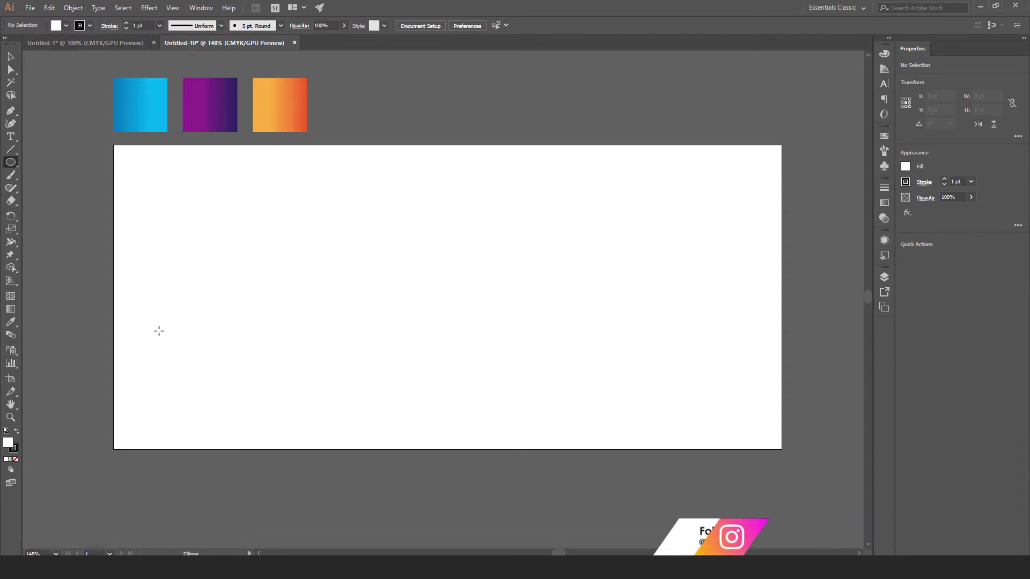
pyautogui.moveTo(162, 322); pyautogui.dragTo(218, 391)
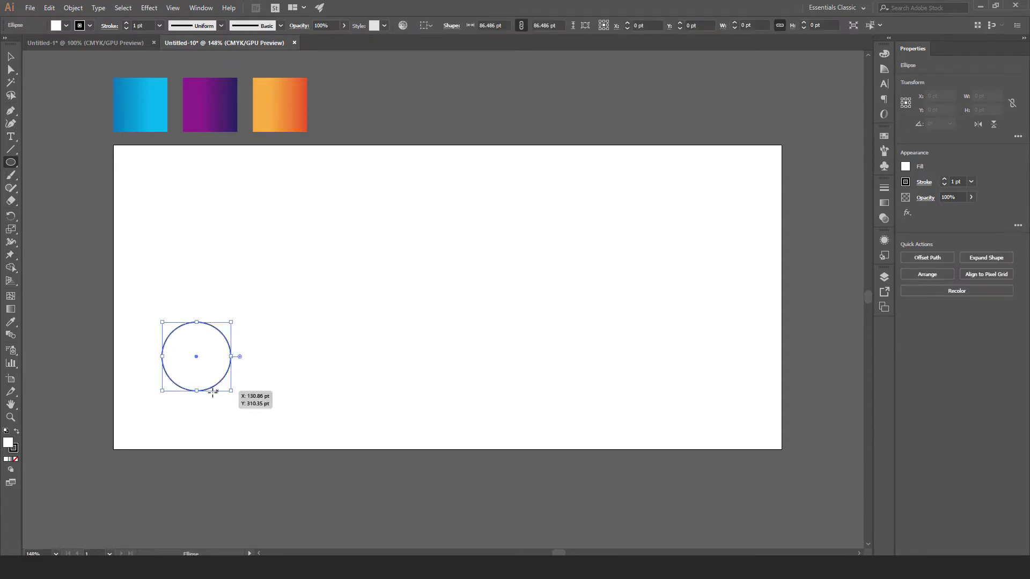
pyautogui.click(9, 150)
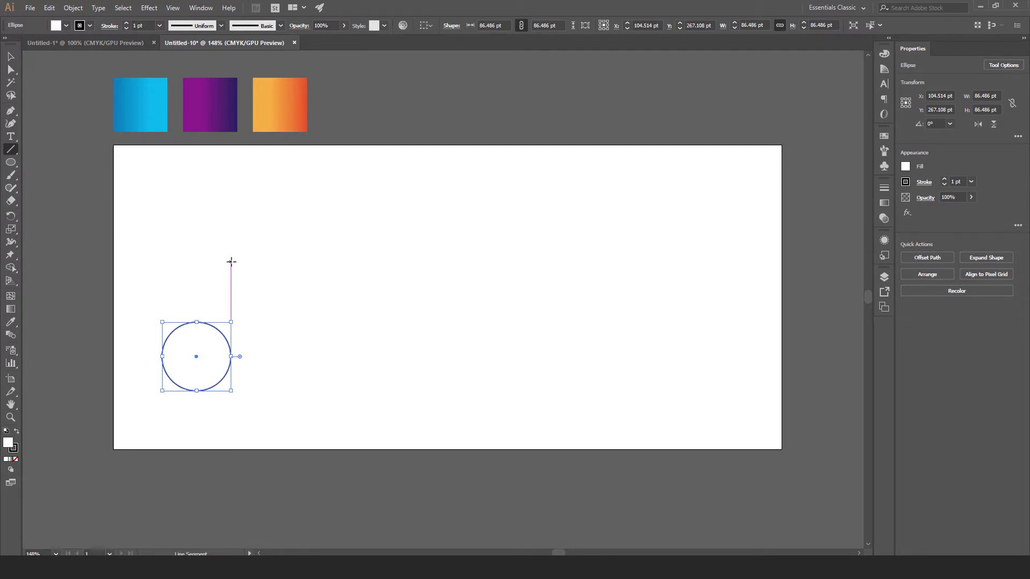
pyautogui.moveTo(231, 261); pyautogui.dragTo(231, 355)
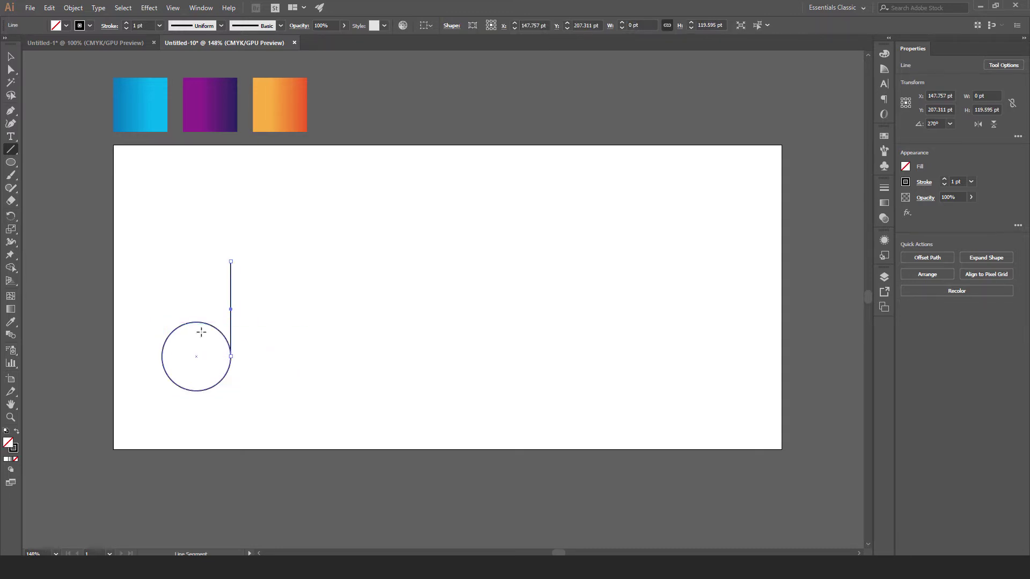
# Step: Give the circle and line a 40 pt stroke to form a bold black d
pyautogui.click(11, 57)
pyautogui.moveTo(277, 322); pyautogui.dragTo(202, 369)
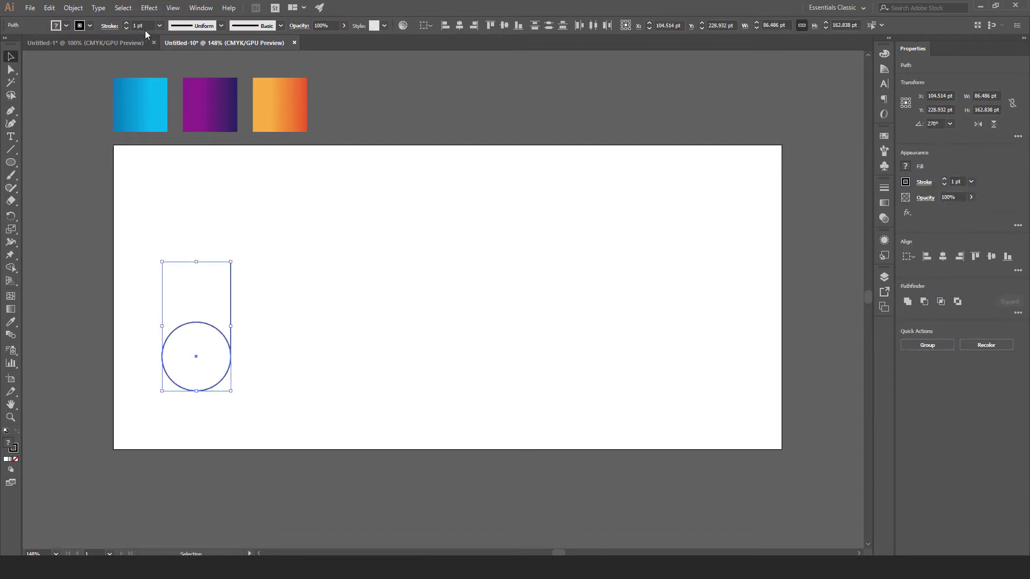
pyautogui.click(158, 26)
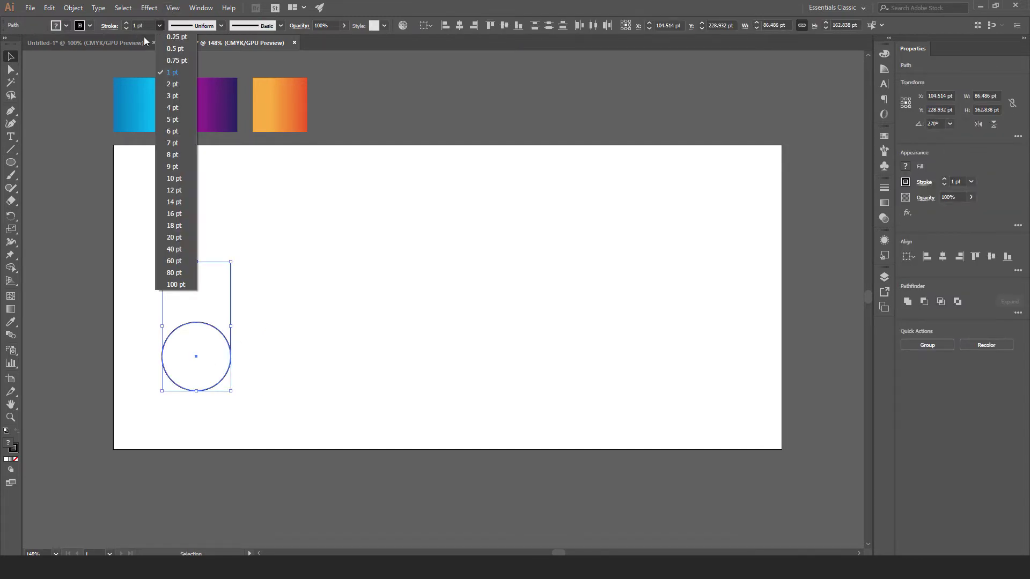
pyautogui.click(174, 249)
pyautogui.click(293, 318)
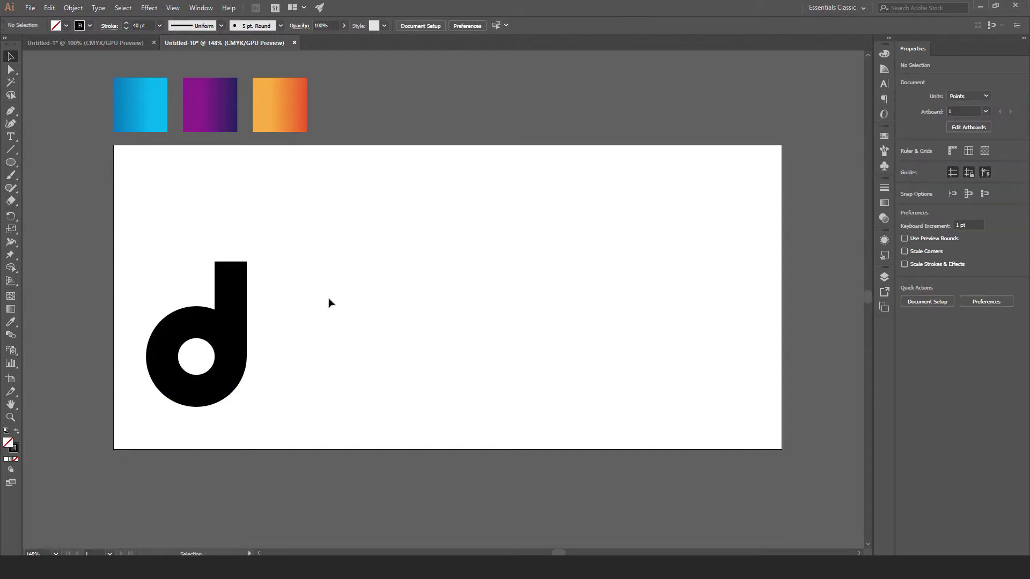
pyautogui.hotkey('ctrl', '+')
pyautogui.moveTo(184, 360); pyautogui.dragTo(538, 361)
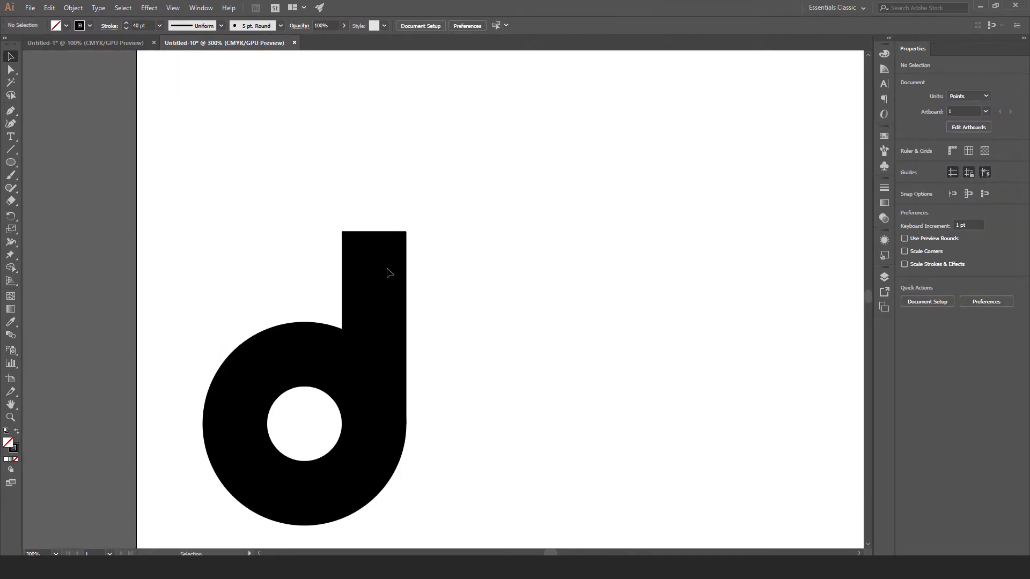
# Step: Drag the stem line's top anchor upward to lengthen the d's stem
pyautogui.click(375, 247)
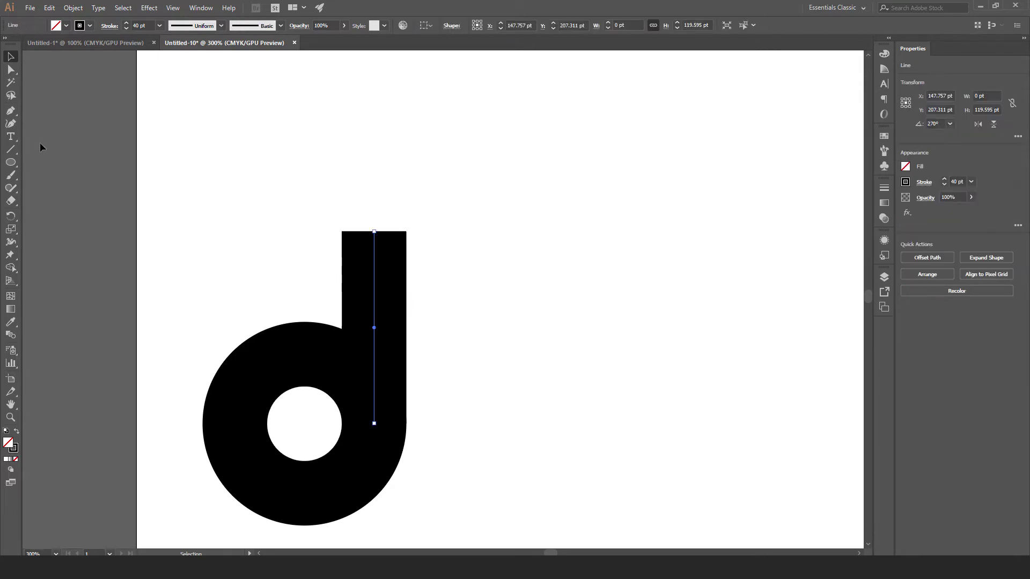
pyautogui.click(10, 72)
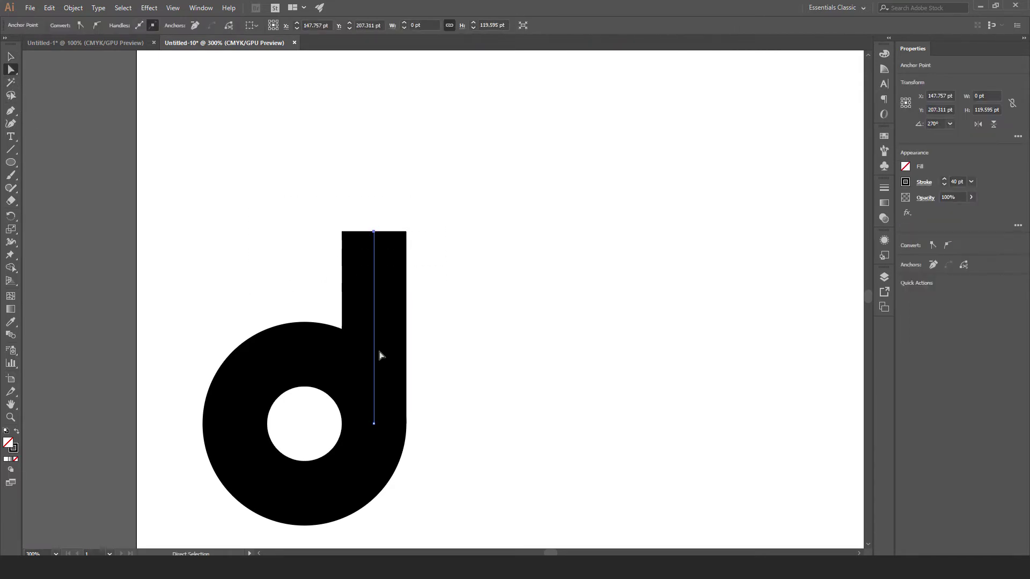
pyautogui.click(374, 232)
pyautogui.moveTo(374, 231); pyautogui.dragTo(373, 190)
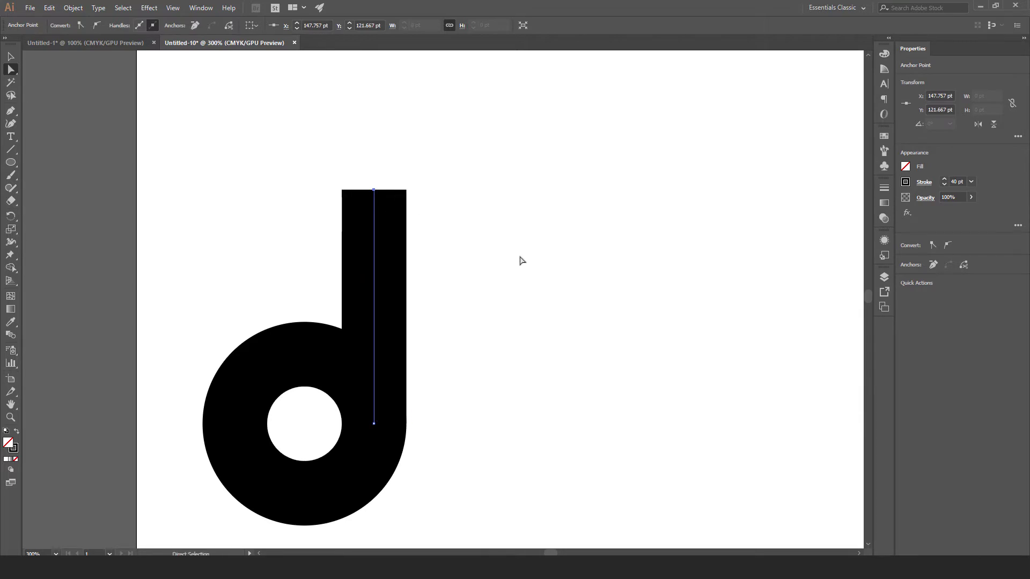
pyautogui.click(11, 56)
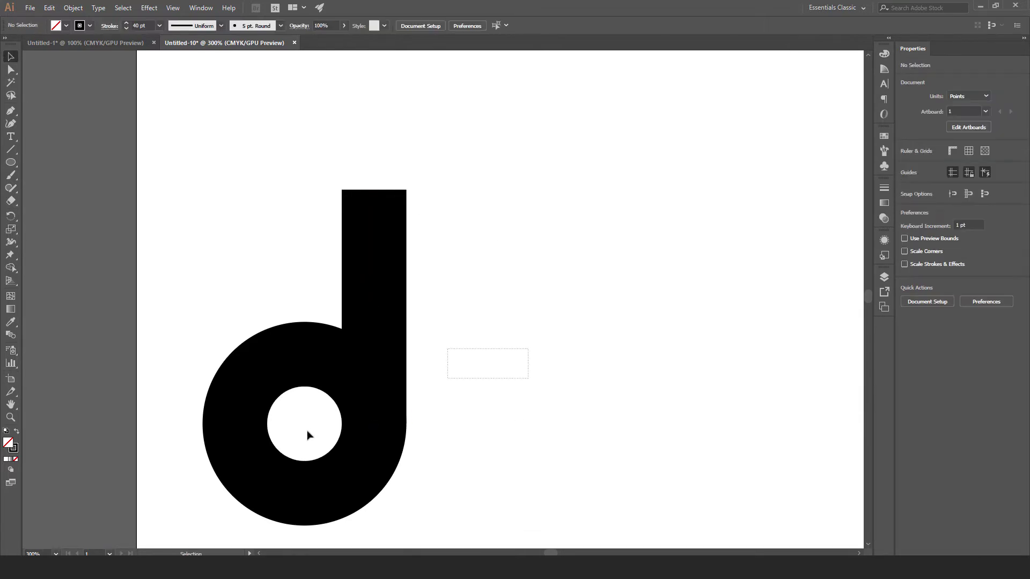
# Step: Expand the circle's 40 pt stroke into filled outline shapes
pyautogui.click(278, 449)
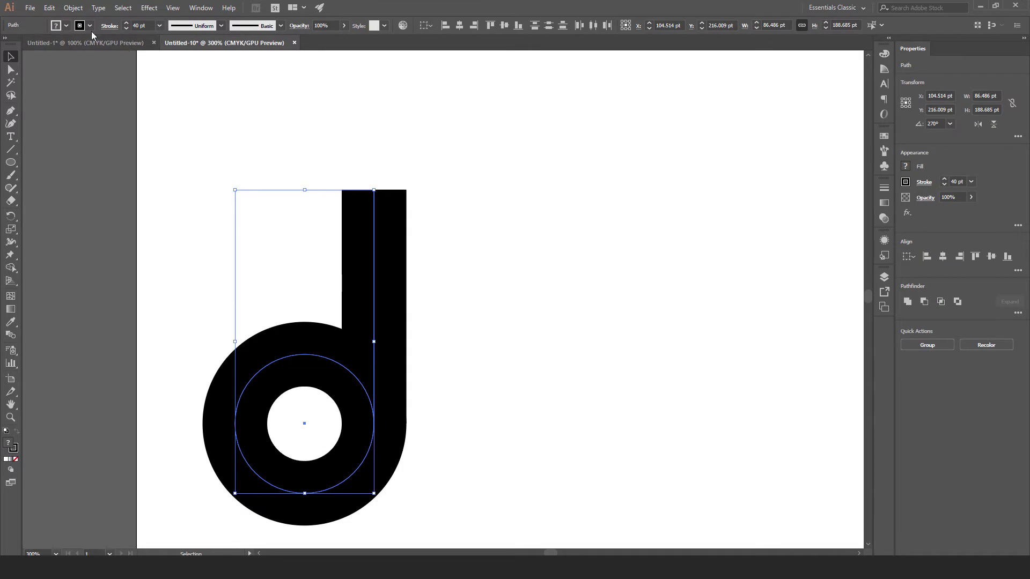
pyautogui.click(72, 7)
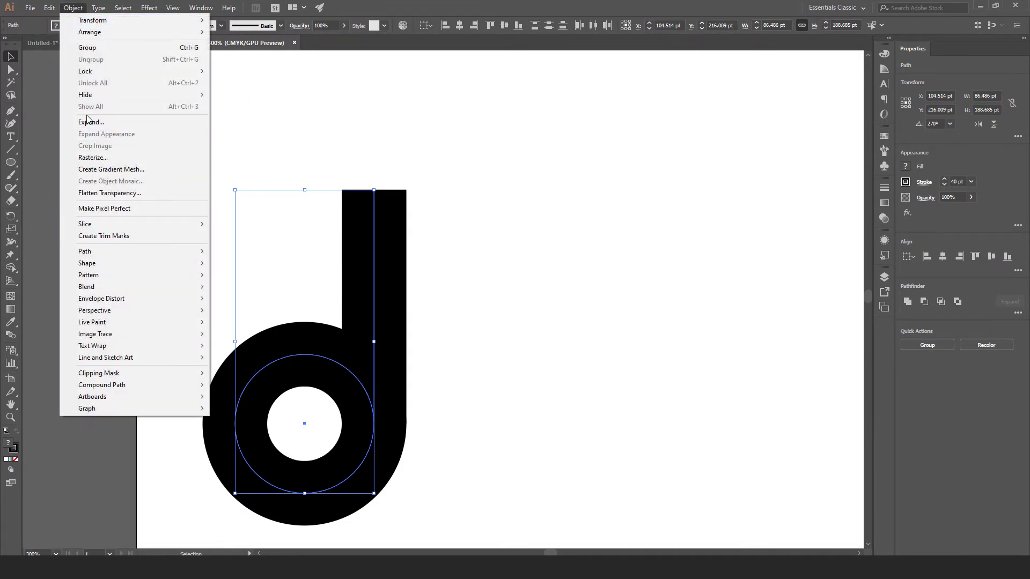
pyautogui.click(114, 127)
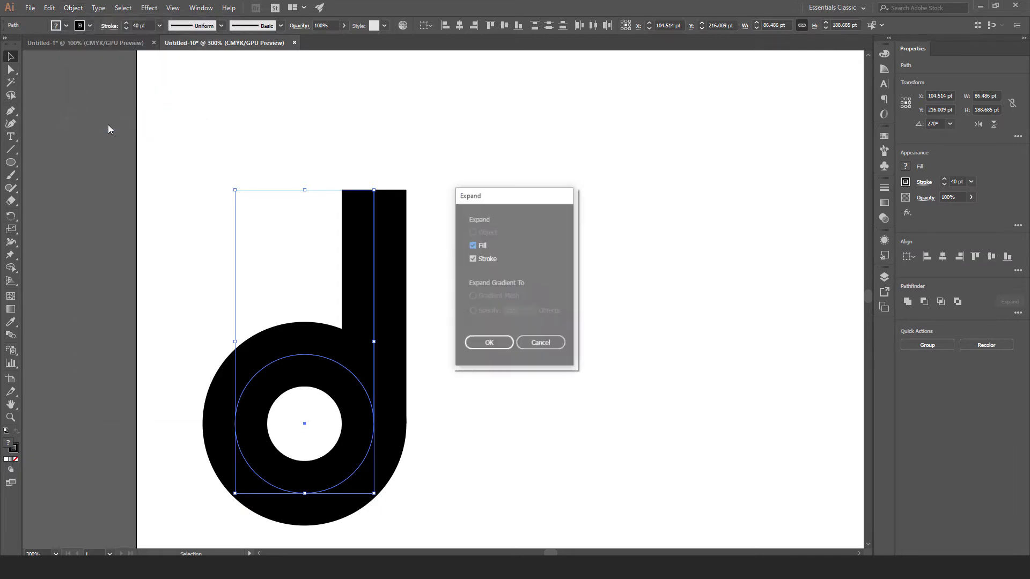
pyautogui.click(487, 346)
# Step: Ungroup the expanded ring and delete its large white inner circle
pyautogui.click(548, 309)
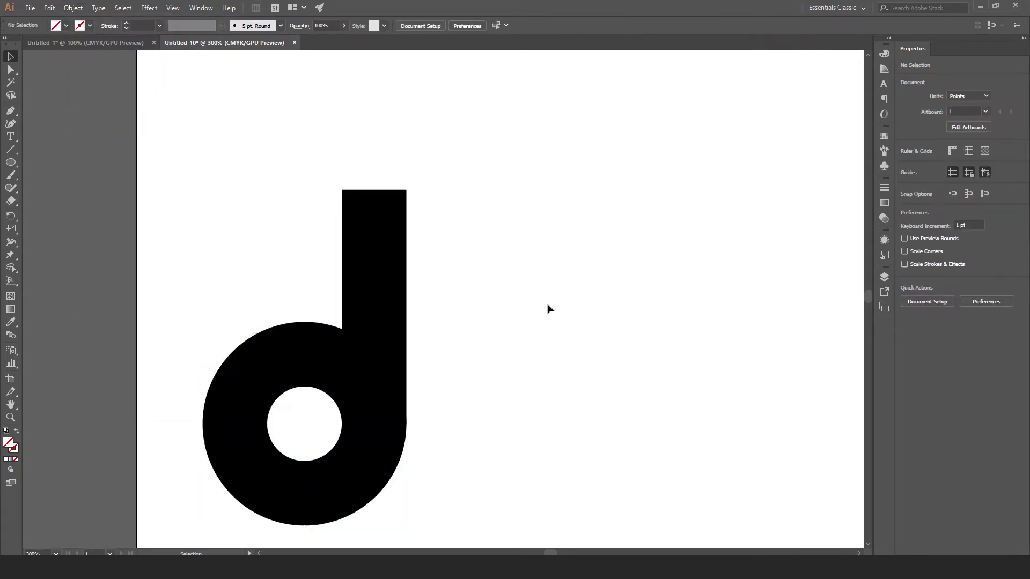
pyautogui.click(339, 465)
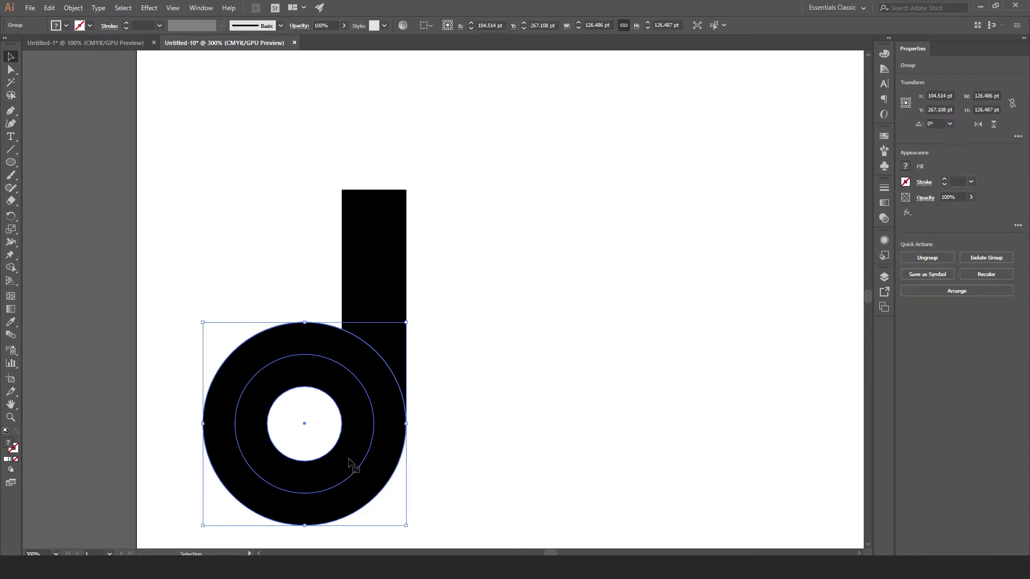
pyautogui.rightClick(348, 462)
pyautogui.click(380, 376)
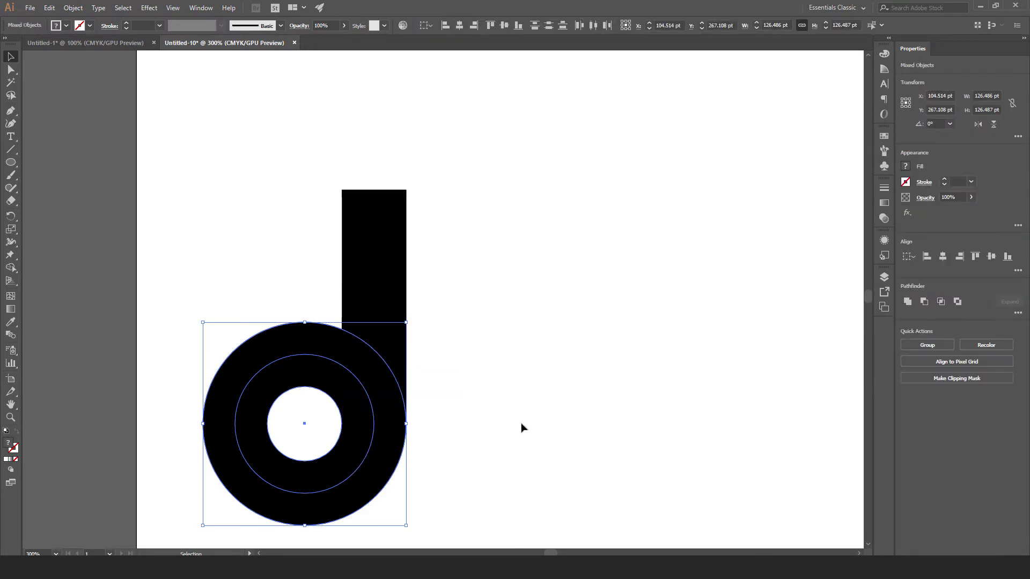
pyautogui.click(524, 425)
pyautogui.click(383, 471)
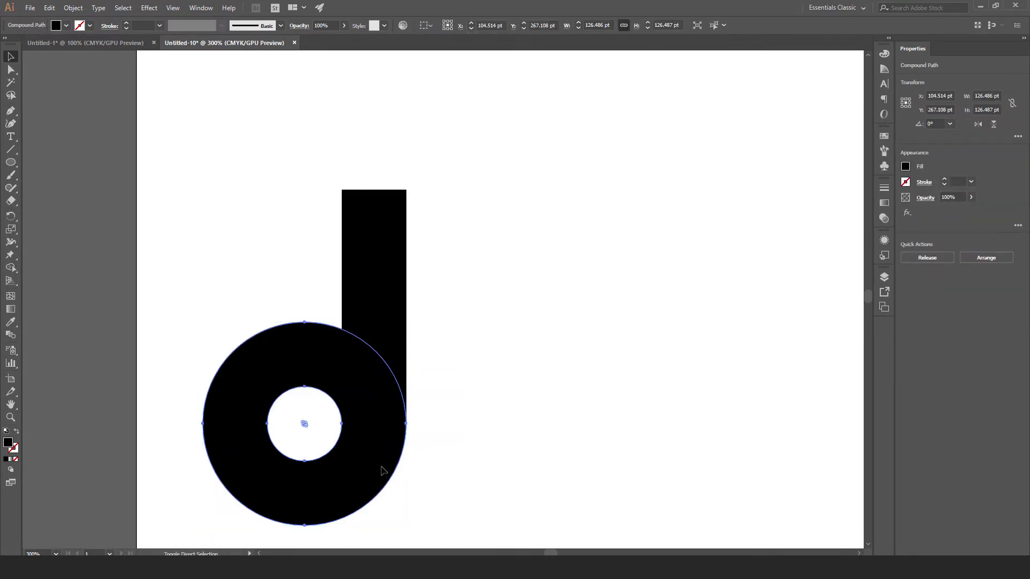
pyautogui.click(335, 466)
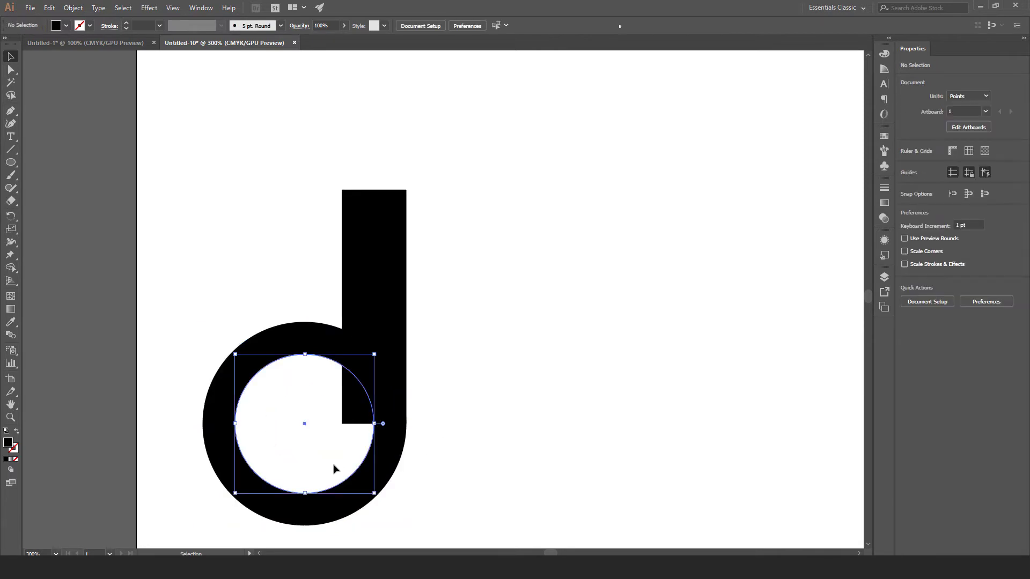
pyautogui.press('Delete')
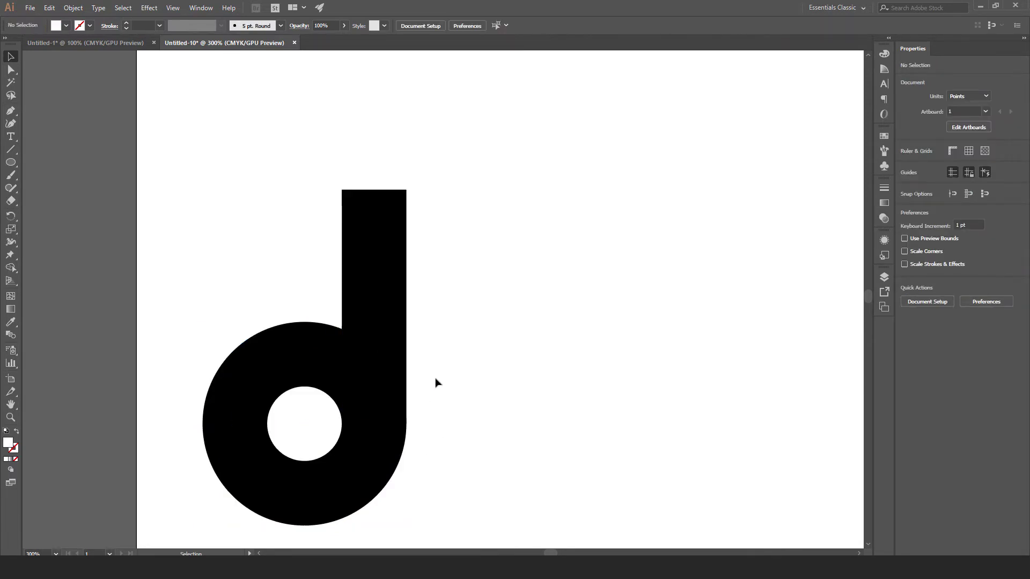
# Step: Zoom in on the stem top and round its top-right corner to 2.5 pt
pyautogui.moveTo(442, 366); pyautogui.dragTo(317, 429)
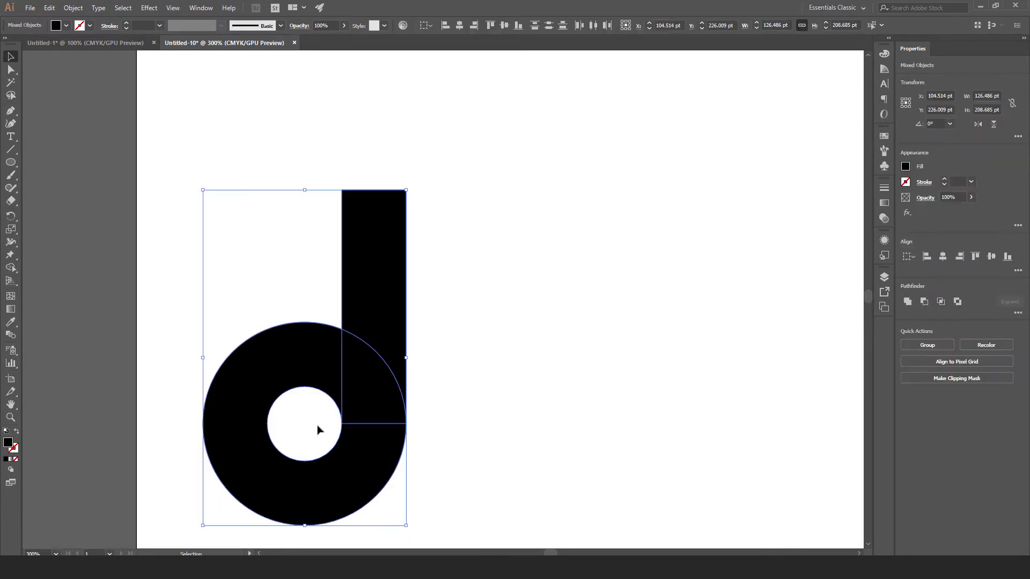
pyautogui.click(475, 360)
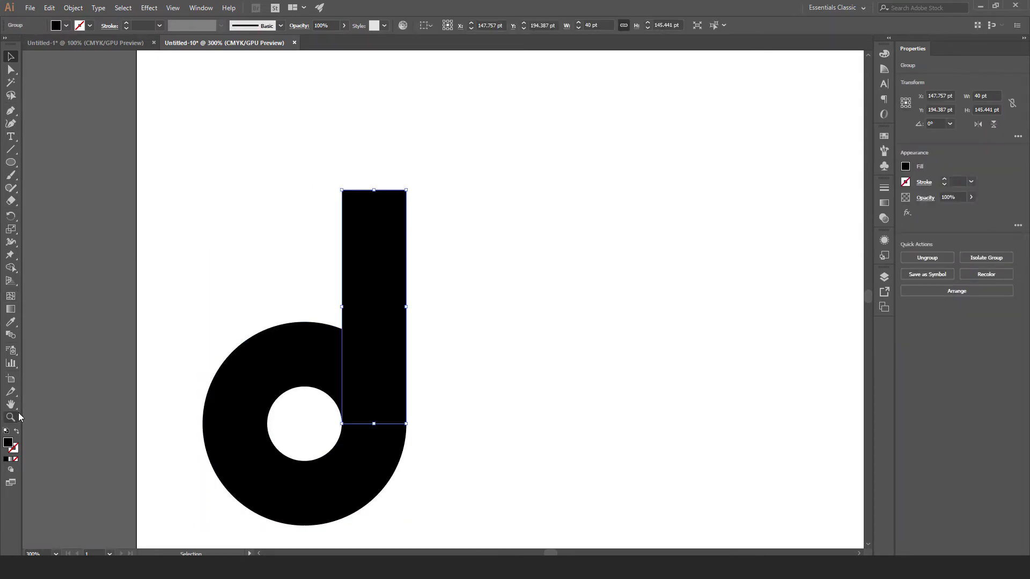
pyautogui.click(10, 417)
pyautogui.click(384, 231)
pyautogui.click(440, 295)
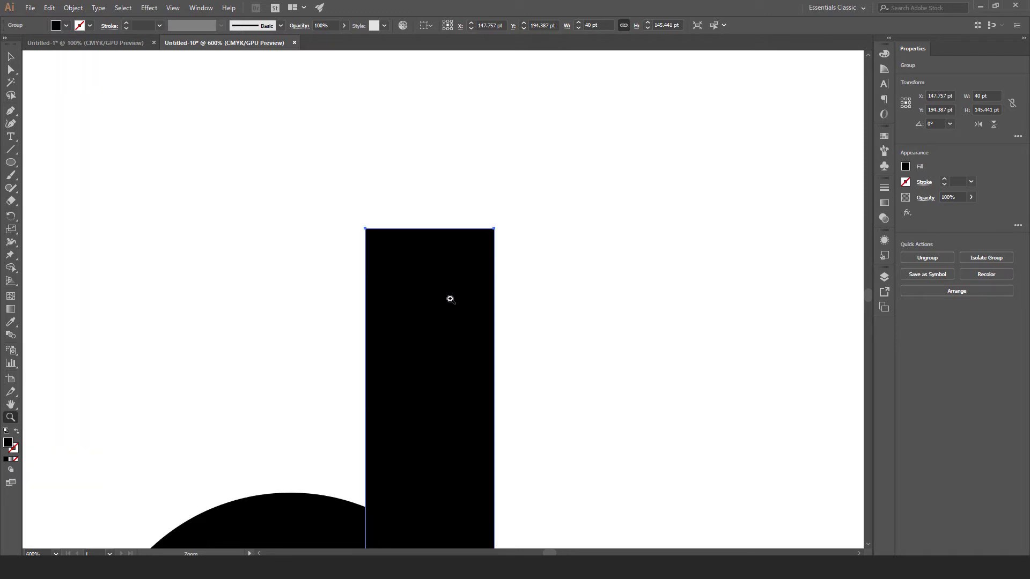
pyautogui.click(452, 290)
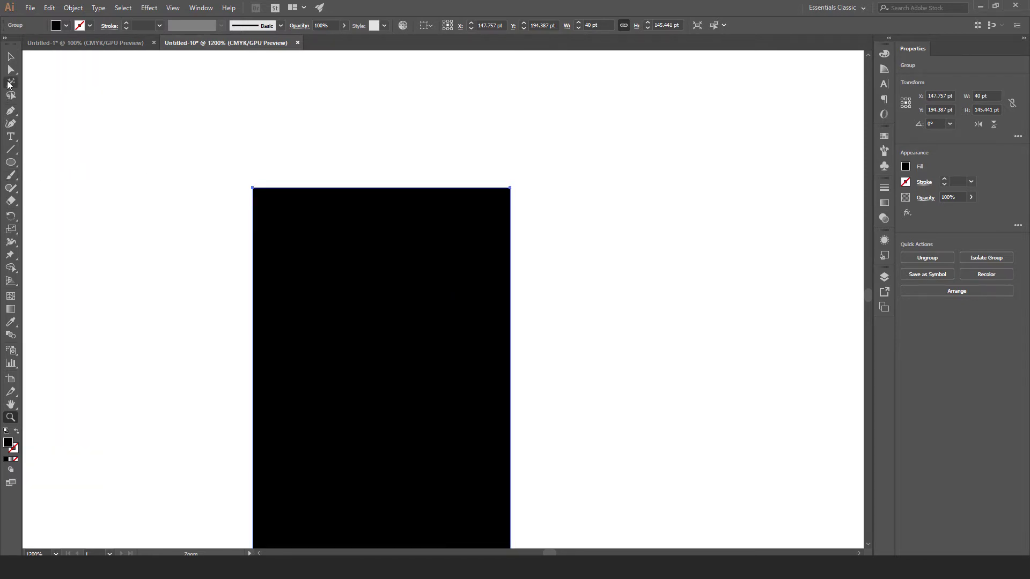
pyautogui.click(10, 70)
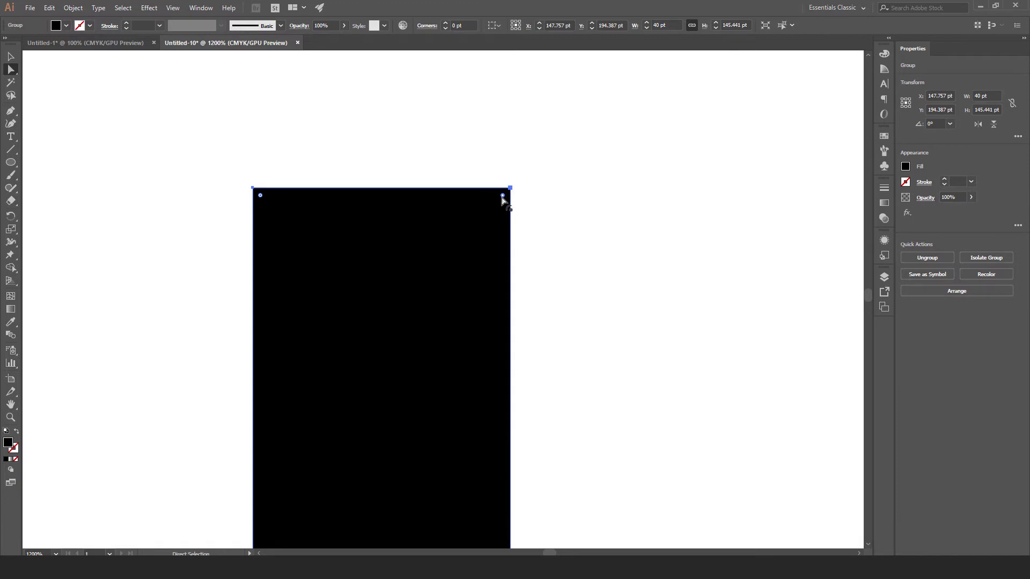
pyautogui.moveTo(503, 200); pyautogui.dragTo(494, 205)
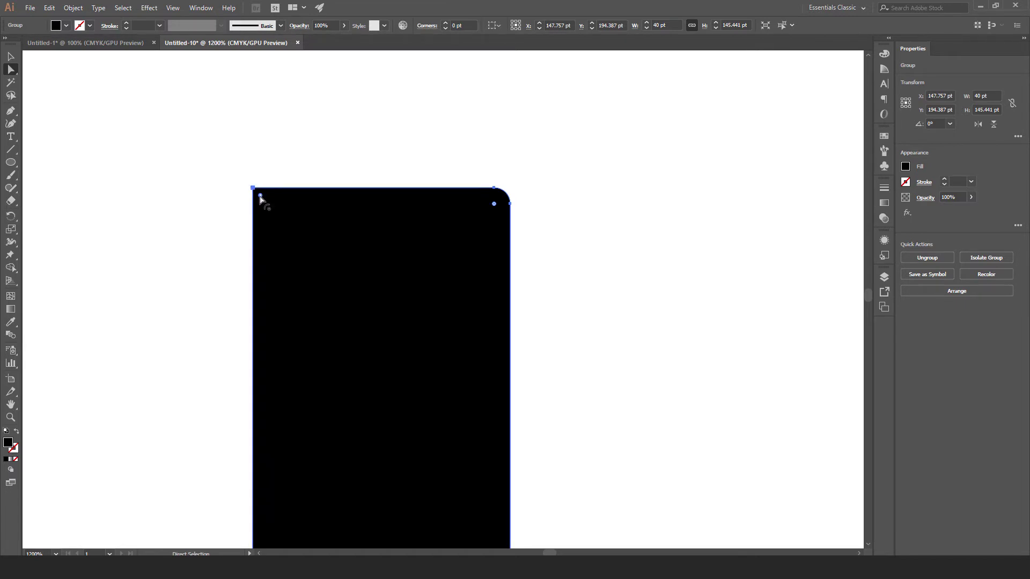
# Step: Round the stem's top-left corner into a sweeping 37.5 pt curve
pyautogui.moveTo(260, 196); pyautogui.dragTo(509, 440)
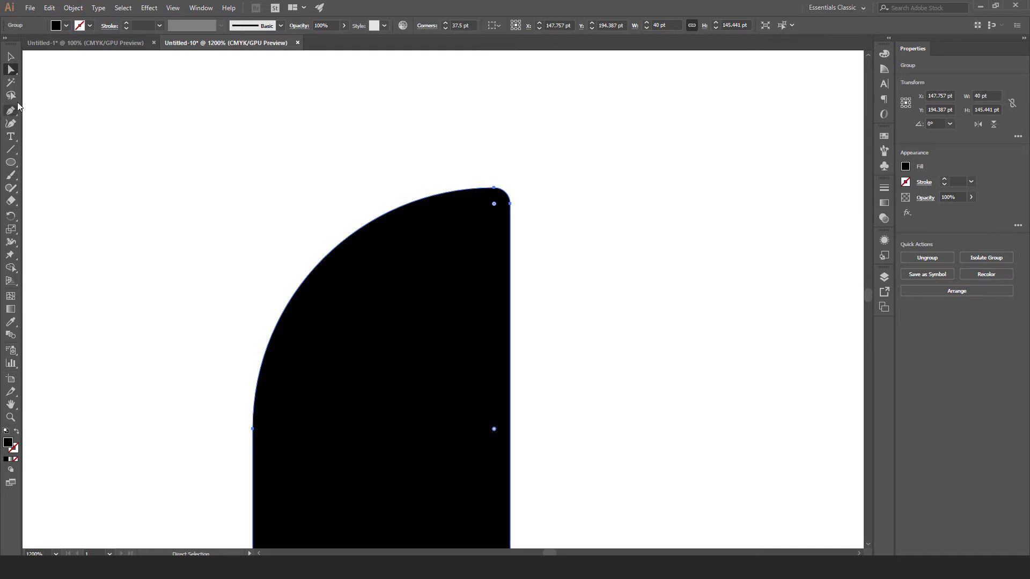
pyautogui.click(11, 56)
pyautogui.click(221, 142)
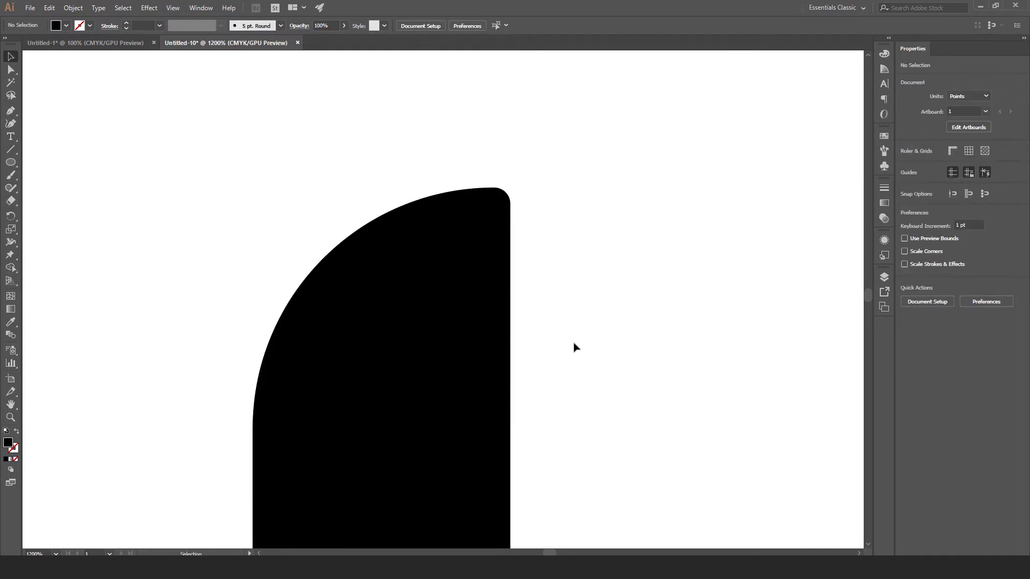
pyautogui.hotkey('ctrl', '-')
pyautogui.hotkey('ctrl', '-')
pyautogui.hotkey('ctrl', '-')
pyautogui.hotkey('ctrl', '-')
pyautogui.hotkey('ctrl', '-')
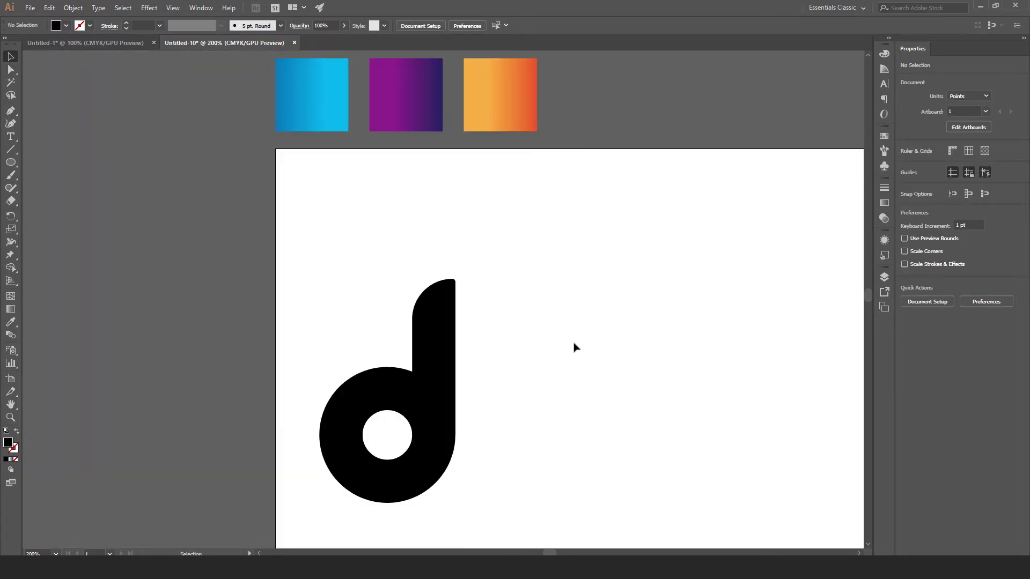
pyautogui.hotkey('ctrl', '+')
pyautogui.moveTo(552, 368); pyautogui.dragTo(531, 317)
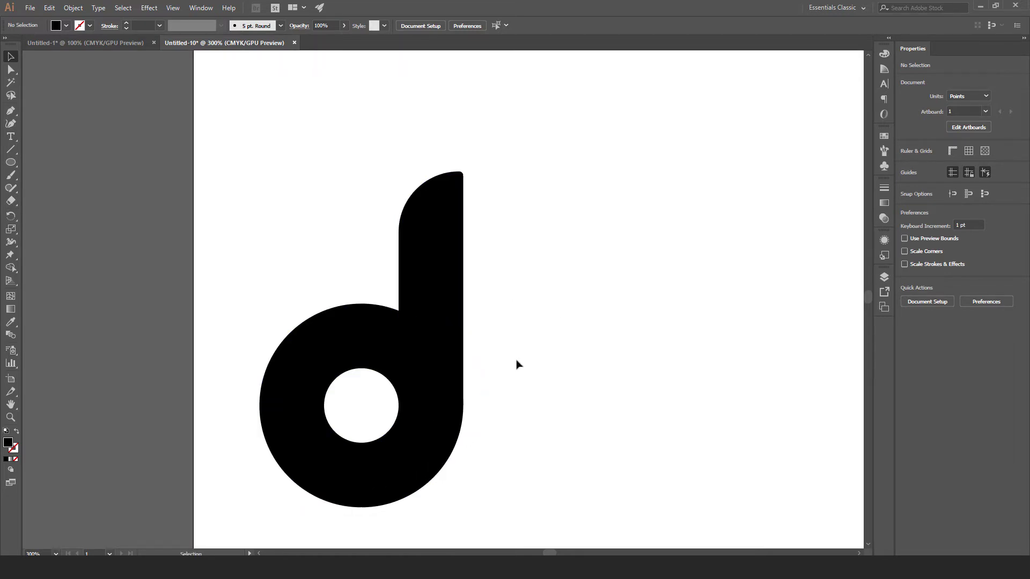
pyautogui.moveTo(516, 361); pyautogui.dragTo(374, 432)
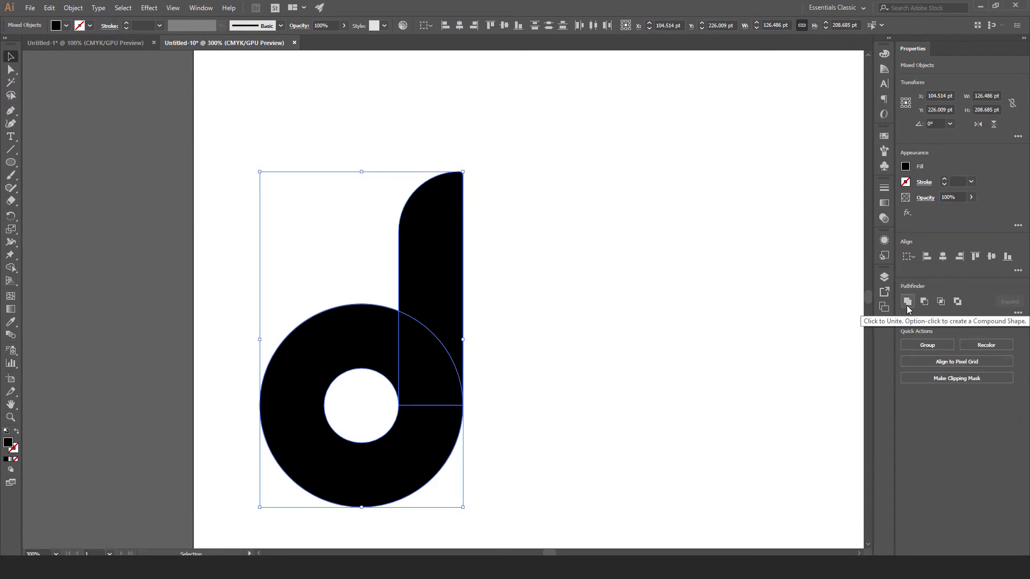
# Step: Unite the ring and stem with Pathfinder into one compound 'd' path
pyautogui.click(201, 8)
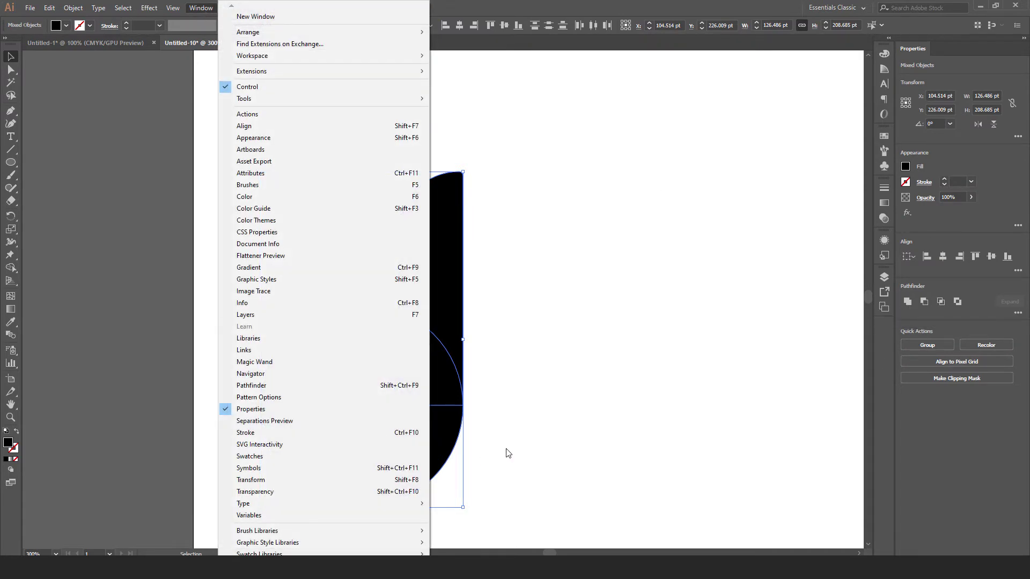
pyautogui.click(250, 386)
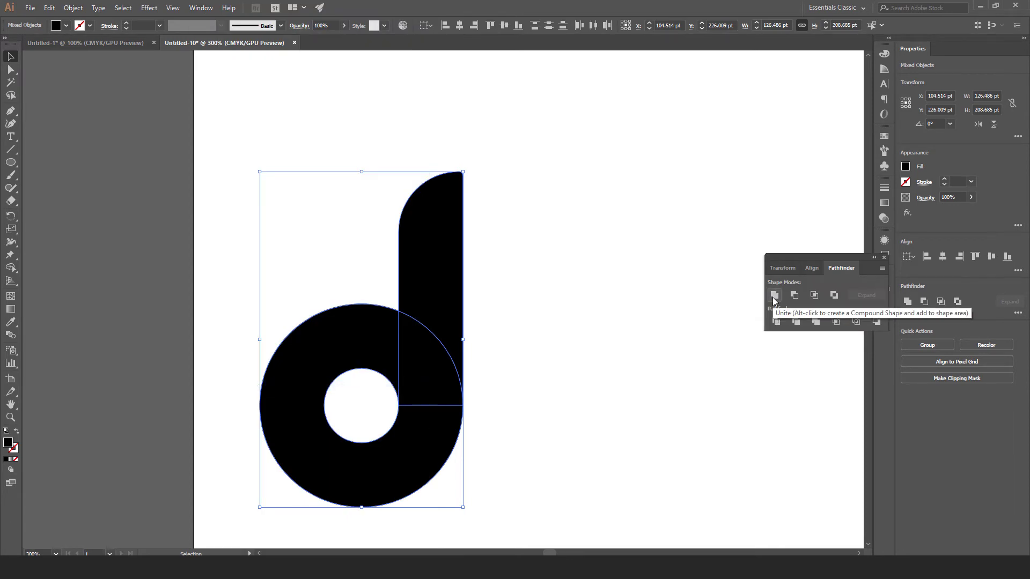
pyautogui.click(774, 295)
pyautogui.moveTo(526, 356); pyautogui.dragTo(378, 418)
pyautogui.click(883, 138)
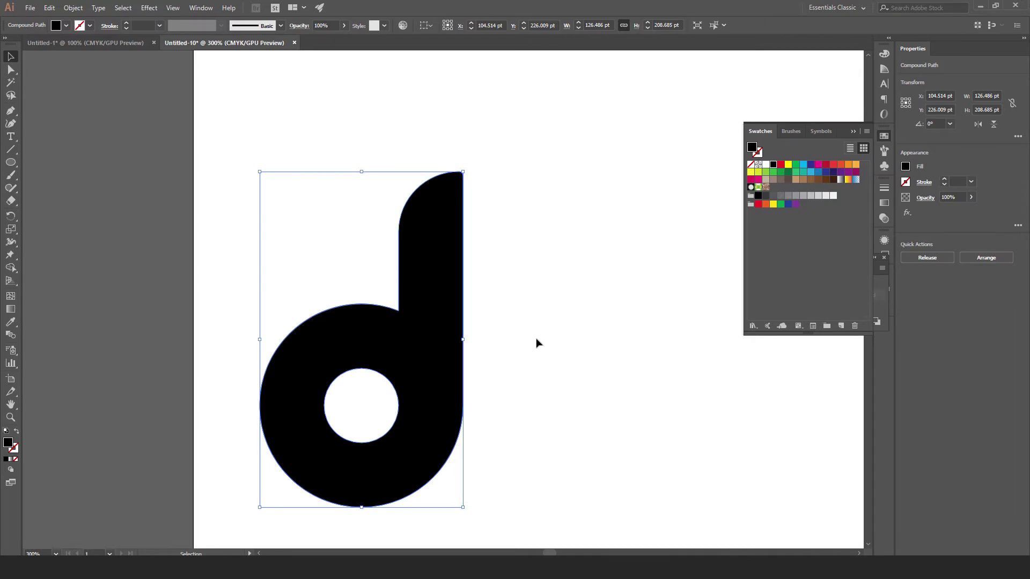
# Step: Fill the merged d with the cyan swatch and bring the gradient samples into view
pyautogui.click(802, 164)
pyautogui.click(570, 303)
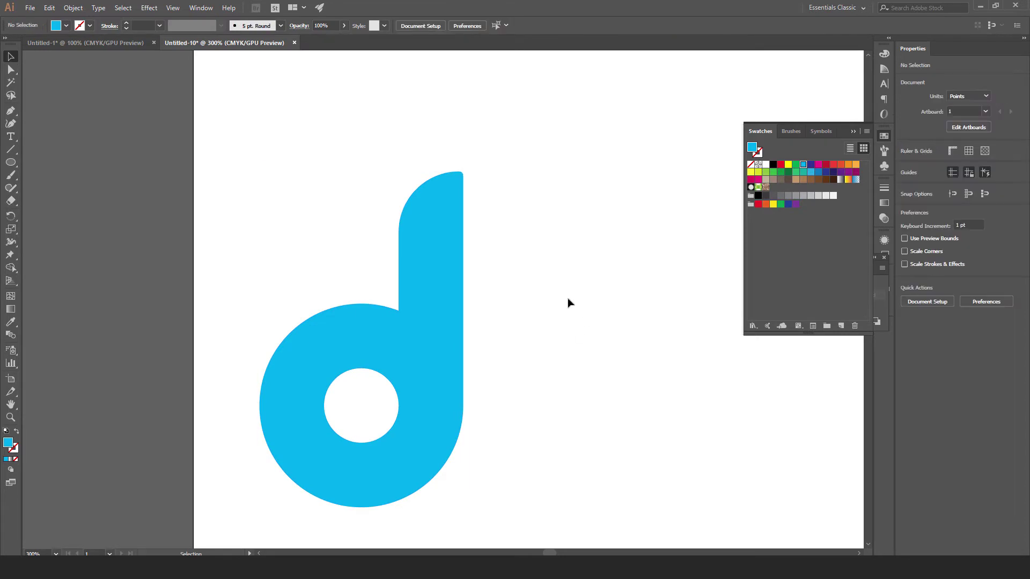
pyautogui.hotkey('ctrl', '-')
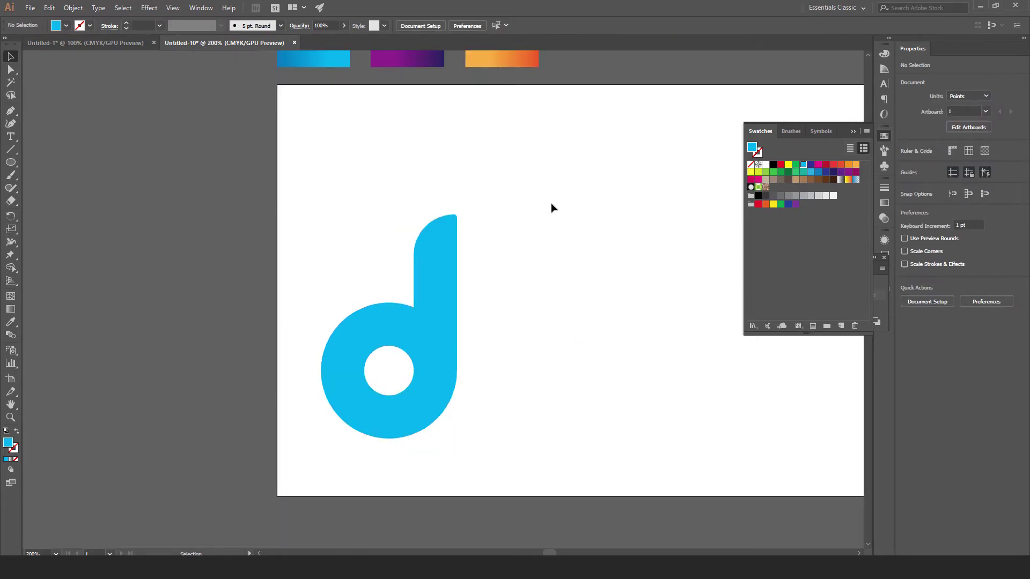
pyautogui.moveTo(552, 207); pyautogui.dragTo(533, 286)
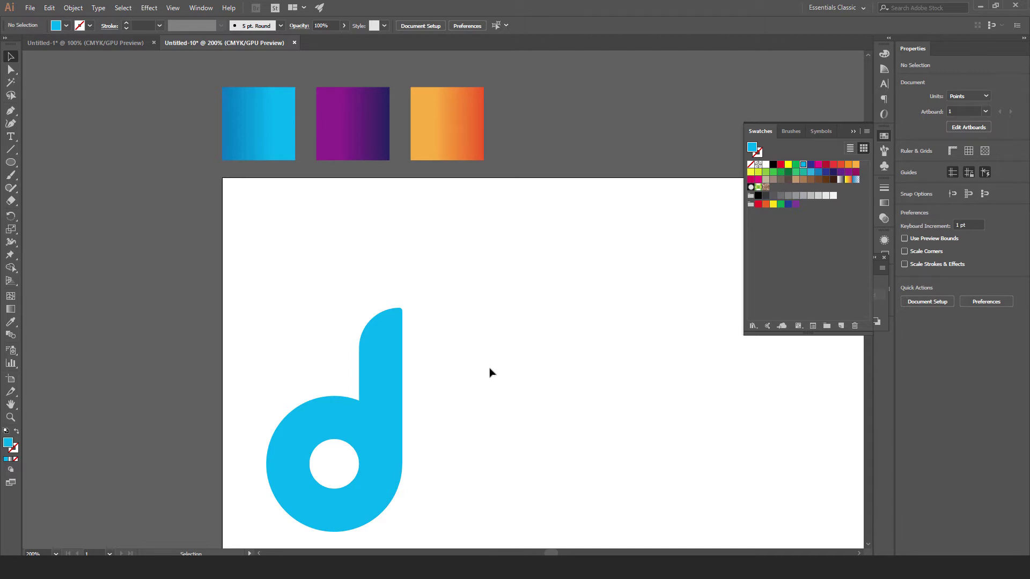
pyautogui.click(395, 418)
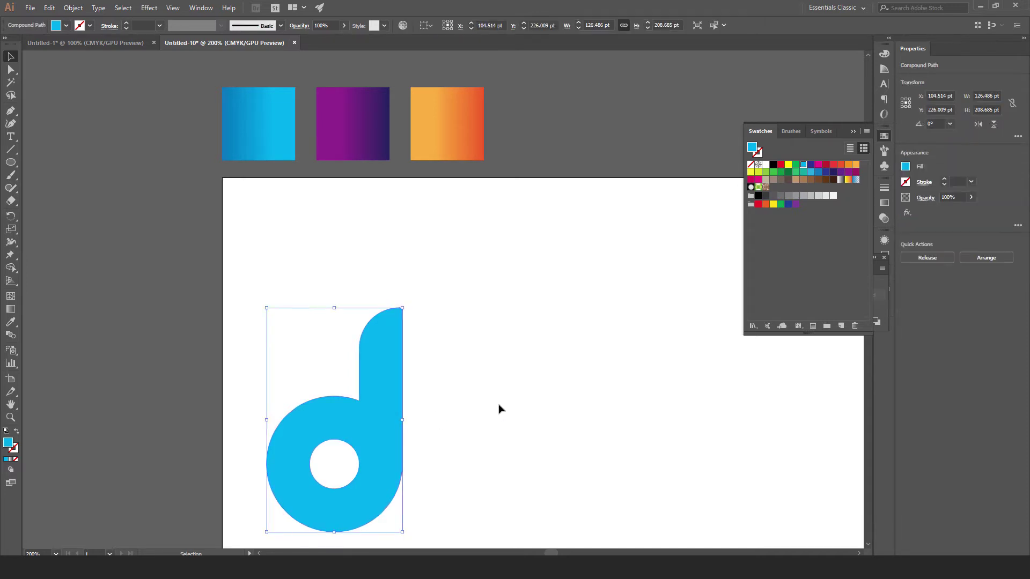
# Step: Begin a Pen polygon from above the stem-ring join down to the hole's edge
pyautogui.hotkey('ctrl', '=')
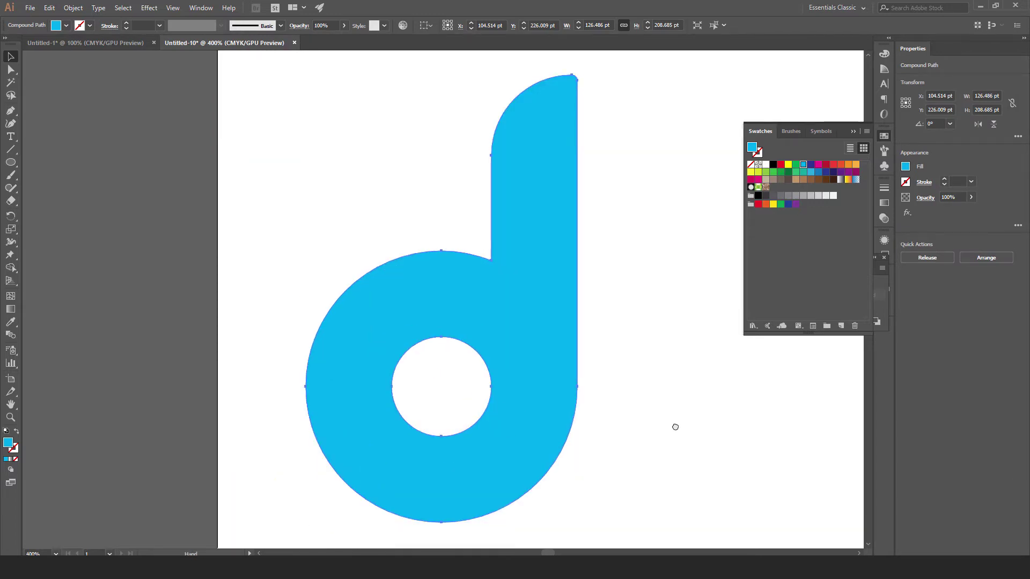
pyautogui.hscroll(2, 633, 387)
pyautogui.click(545, 356)
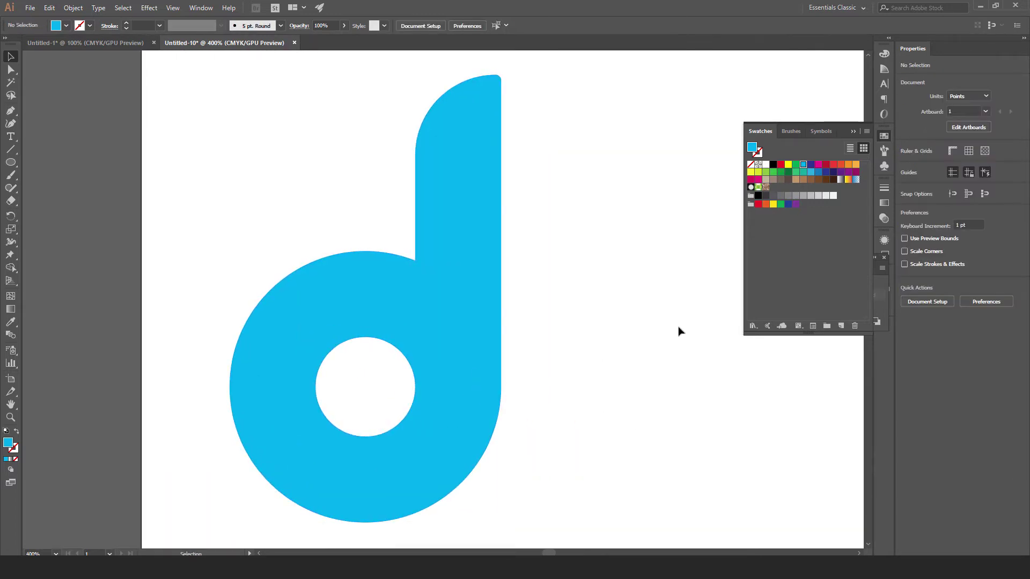
pyautogui.click(10, 111)
pyautogui.click(374, 207)
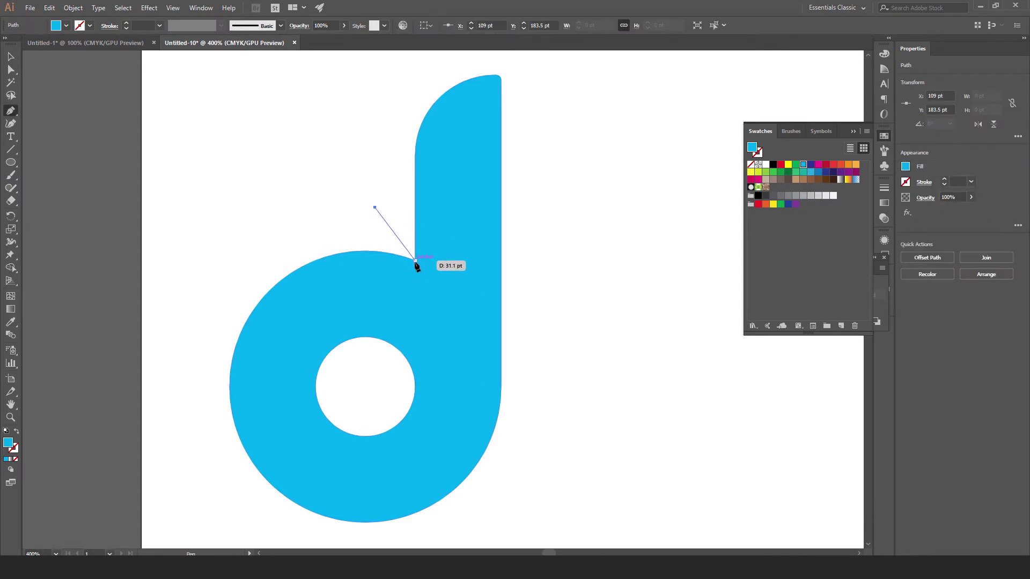
pyautogui.click(416, 261)
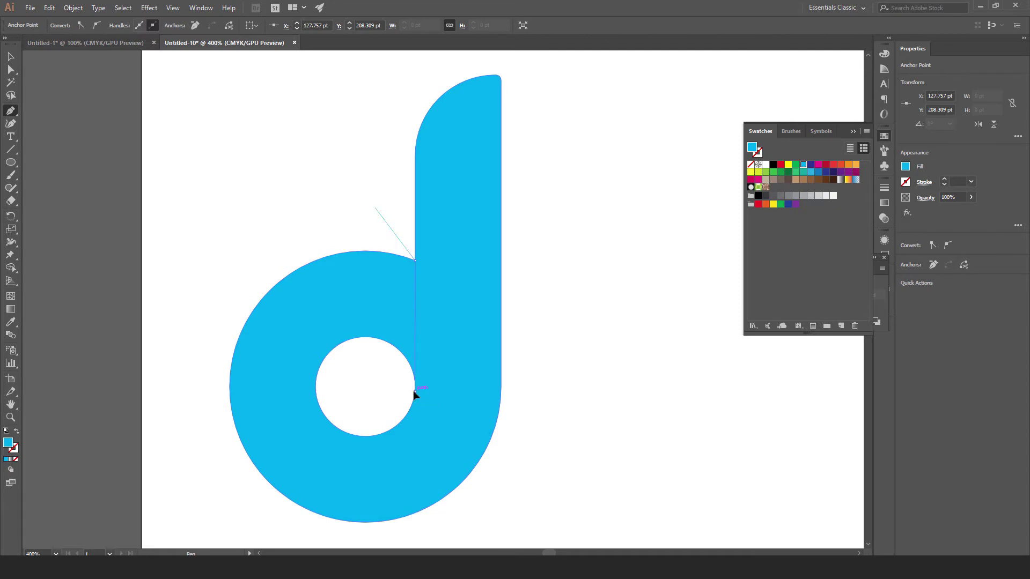
pyautogui.click(416, 391)
# Step: Complete and close the polygon across the d's upper left, past its outer edge
pyautogui.click(333, 368)
pyautogui.click(240, 300)
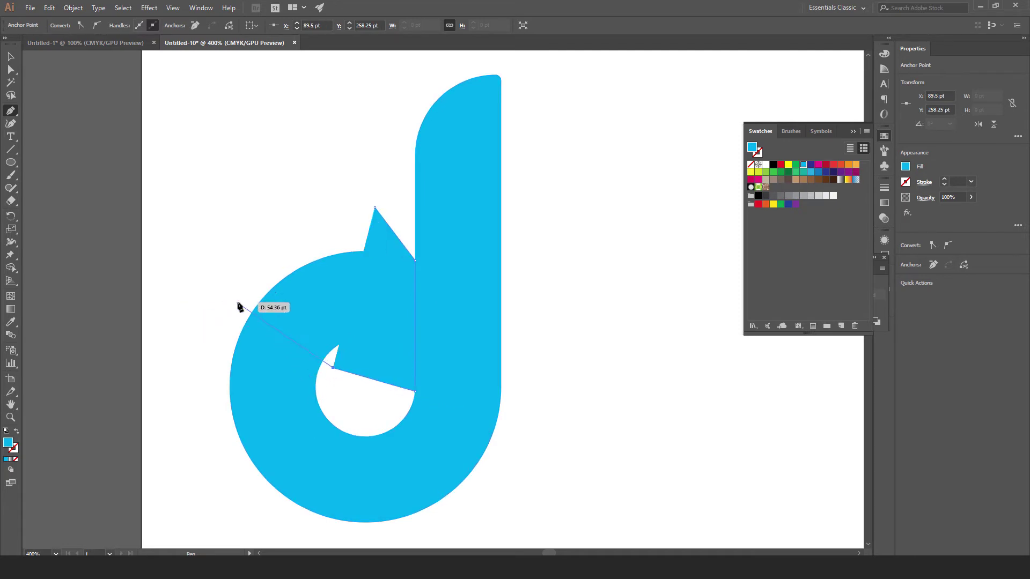
pyautogui.click(229, 230)
pyautogui.click(374, 208)
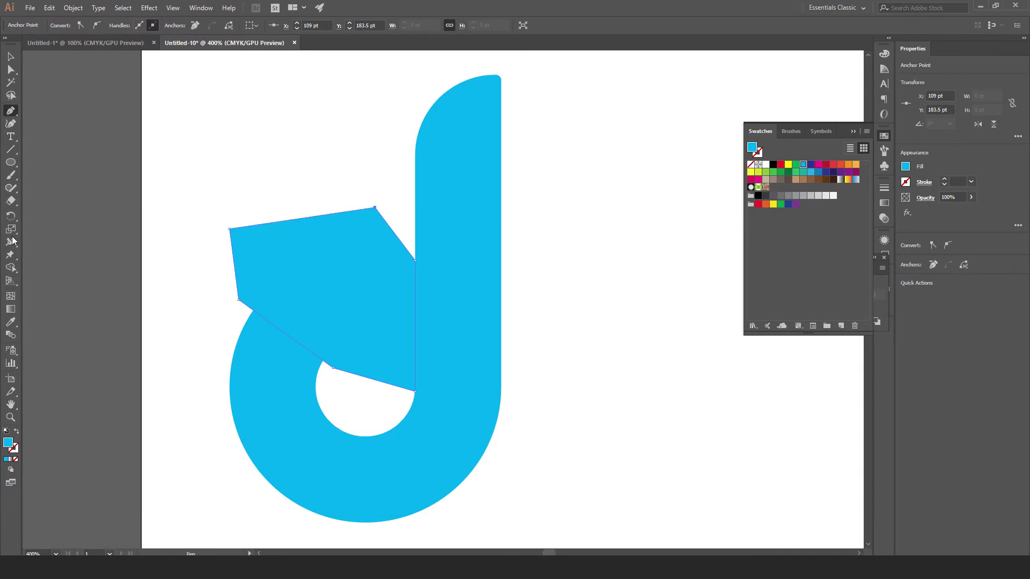
pyautogui.click(11, 57)
pyautogui.click(231, 143)
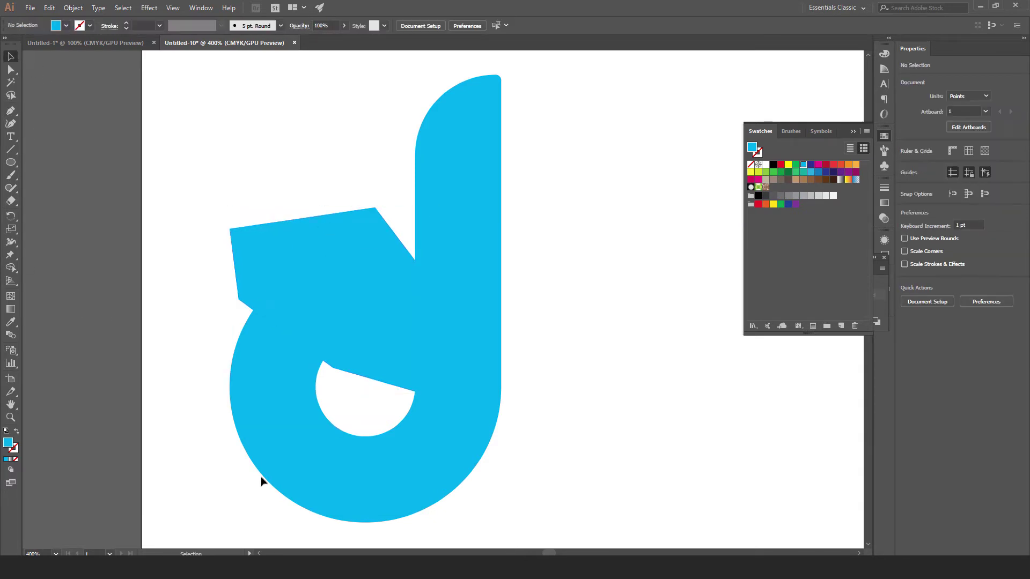
pyautogui.click(8, 168)
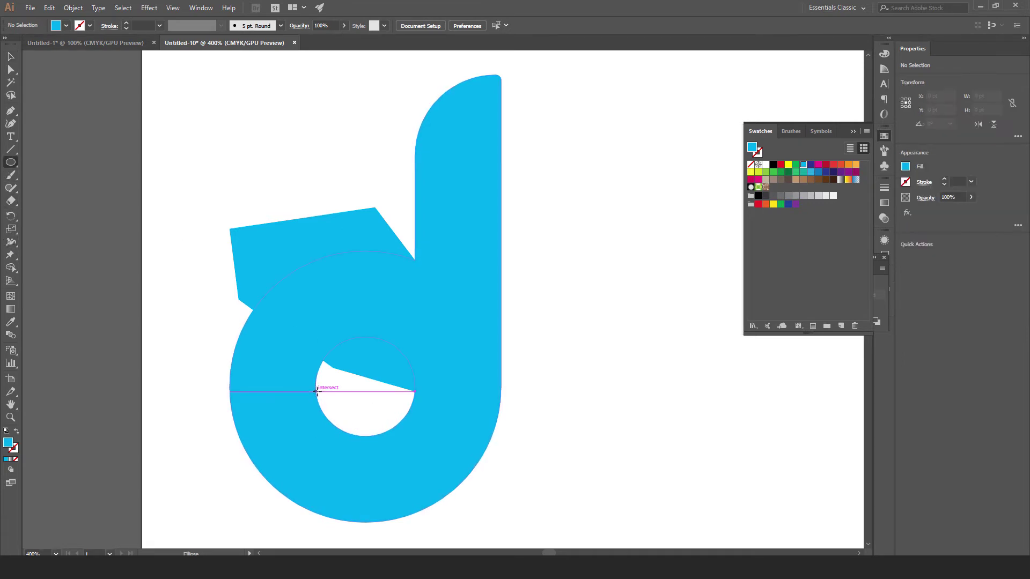
# Step: Draw a tall thin ellipse at the ring's lower left and drag its right anchor down-right into a wedge
pyautogui.moveTo(316, 392); pyautogui.dragTo(335, 532)
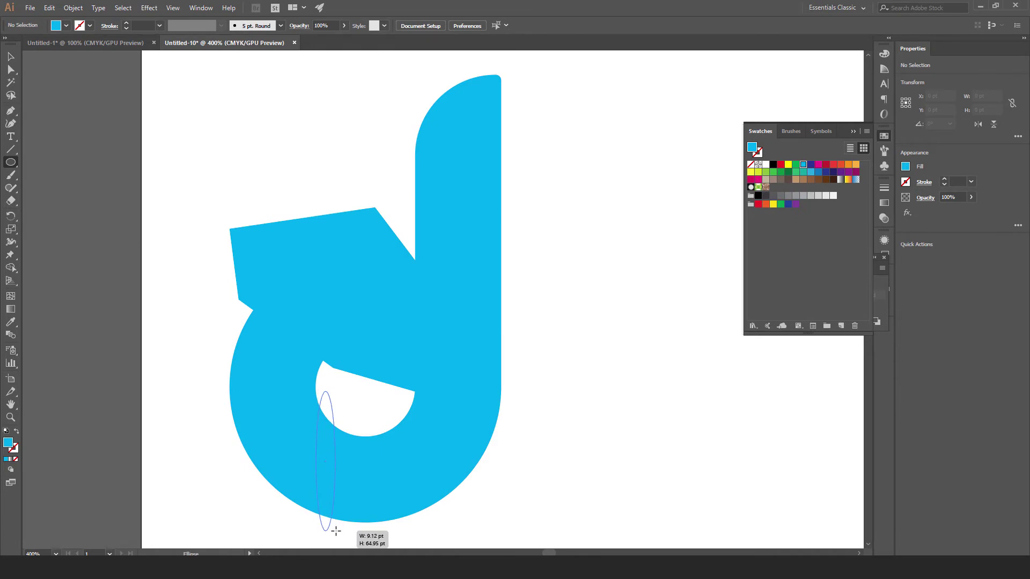
pyautogui.moveTo(336, 531); pyautogui.dragTo(336, 531)
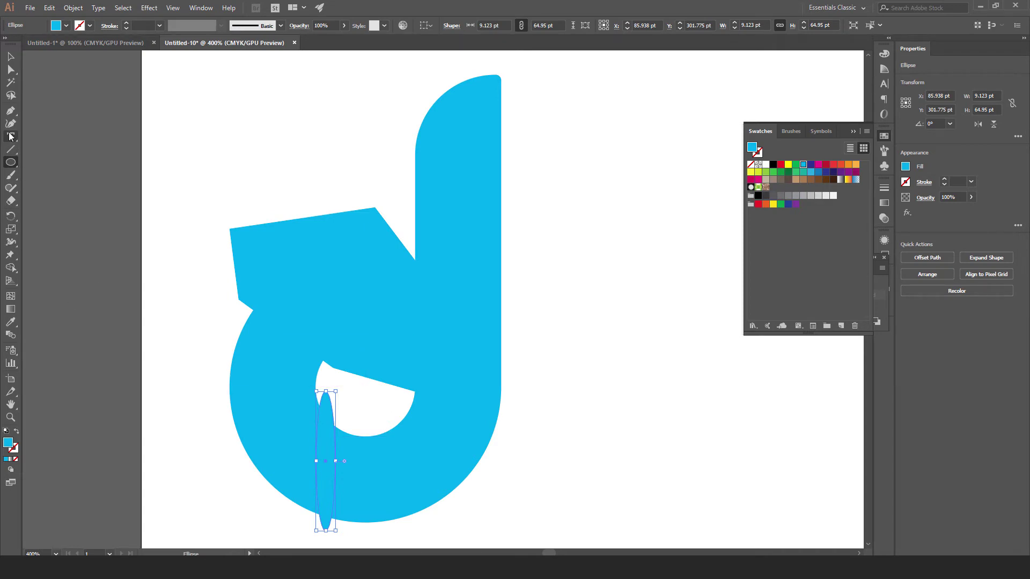
pyautogui.click(11, 70)
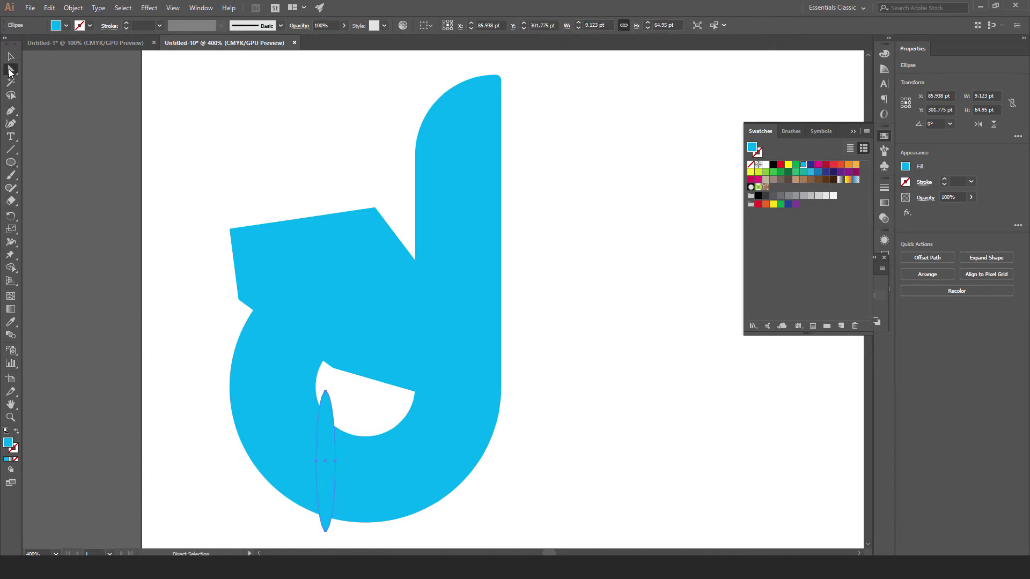
pyautogui.click(336, 462)
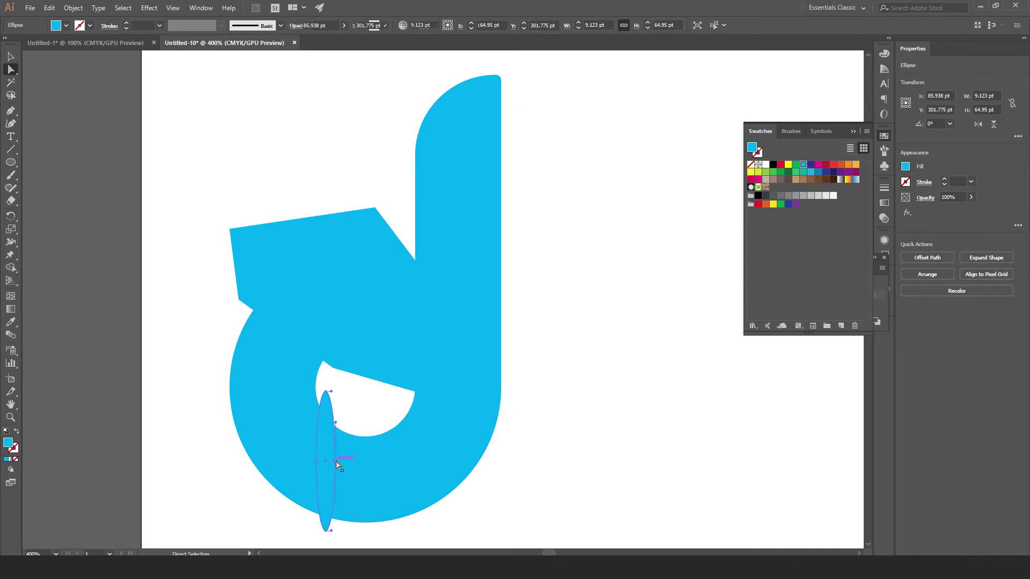
pyautogui.moveTo(334, 460)
pyautogui.mouseDown()
pyautogui.moveTo(472, 505)
pyautogui.moveTo(491, 498)
pyautogui.mouseUp()
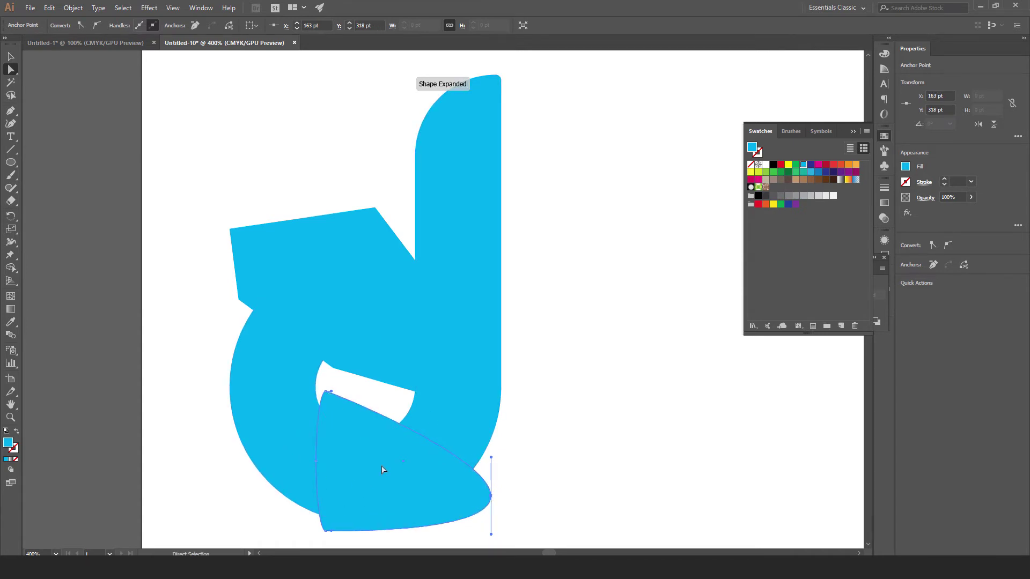
# Step: Zoom in on the wedge and nudge its bottom-left anchor right and down
pyautogui.hotkey('ctrl', '+')
pyautogui.moveTo(281, 331); pyautogui.dragTo(432, 494)
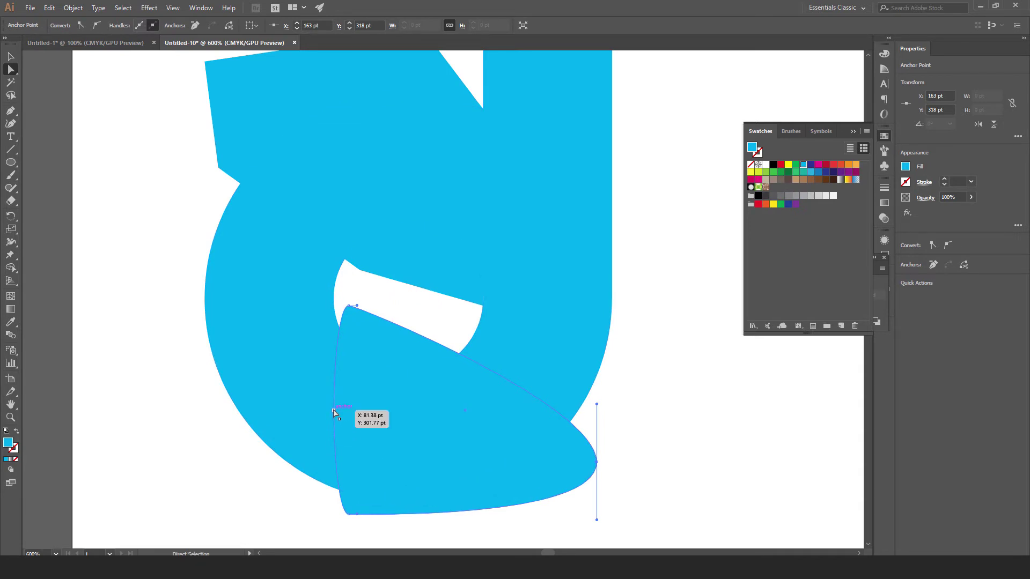
pyautogui.click(333, 412)
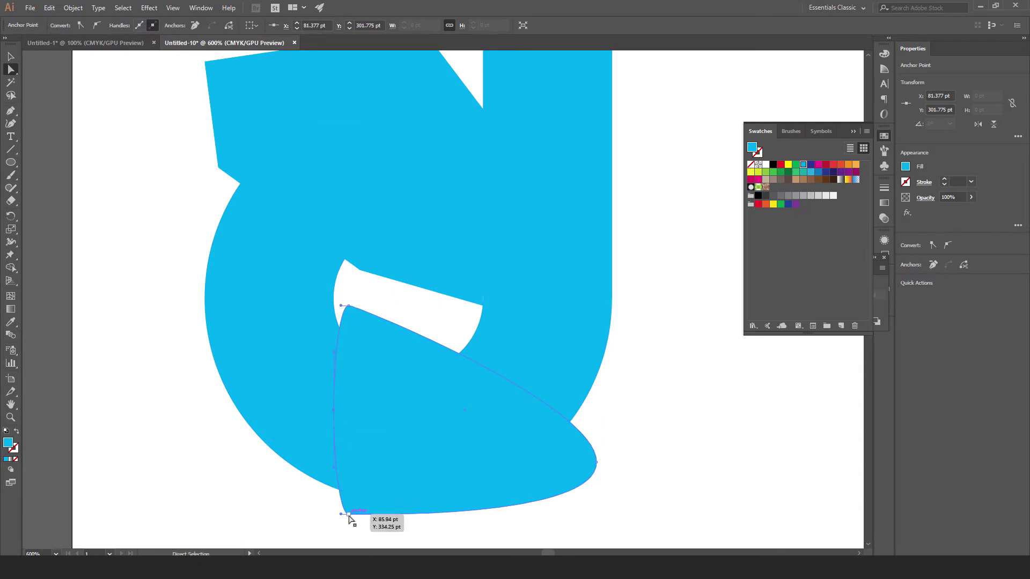
pyautogui.click(349, 515)
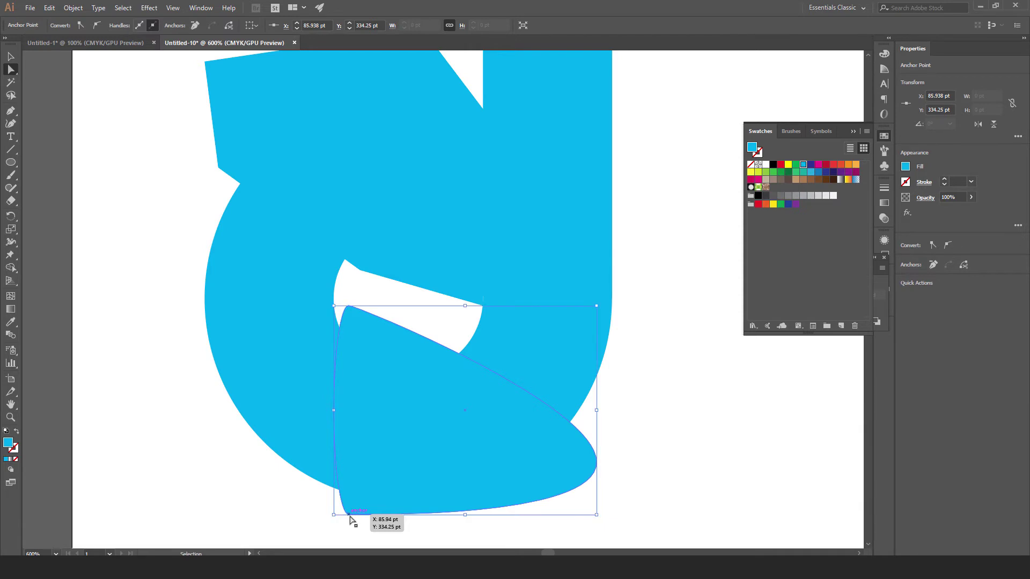
pyautogui.moveTo(350, 516); pyautogui.dragTo(364, 520)
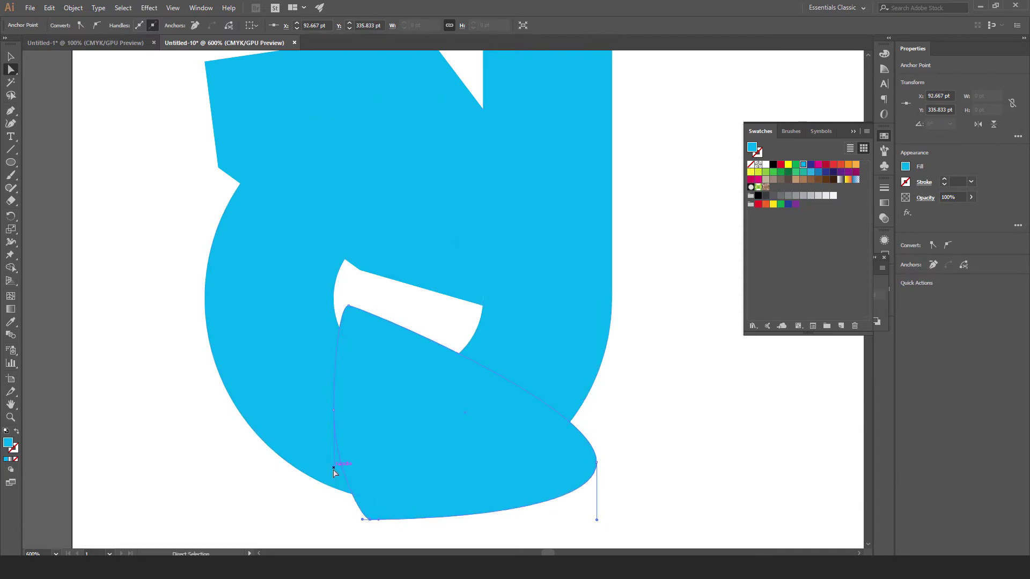
# Step: Pull the wedge's left anchor down-left and adjust its top anchor so it rises into the hole
pyautogui.moveTo(335, 469); pyautogui.dragTo(329, 490)
pyautogui.moveTo(334, 492); pyautogui.dragTo(335, 492)
pyautogui.click(349, 307)
pyautogui.moveTo(335, 356); pyautogui.dragTo(331, 351)
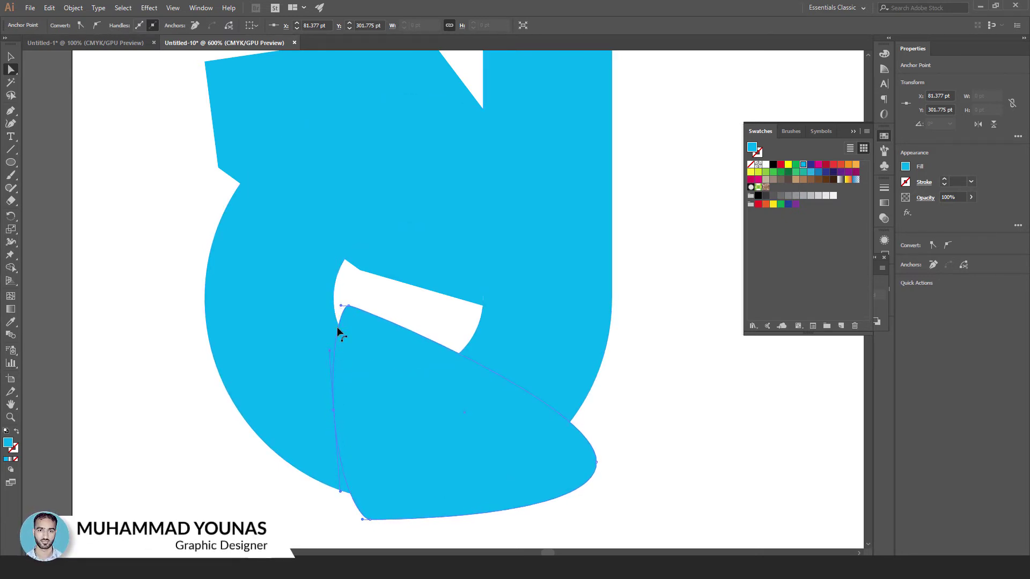
pyautogui.moveTo(347, 309); pyautogui.dragTo(345, 290)
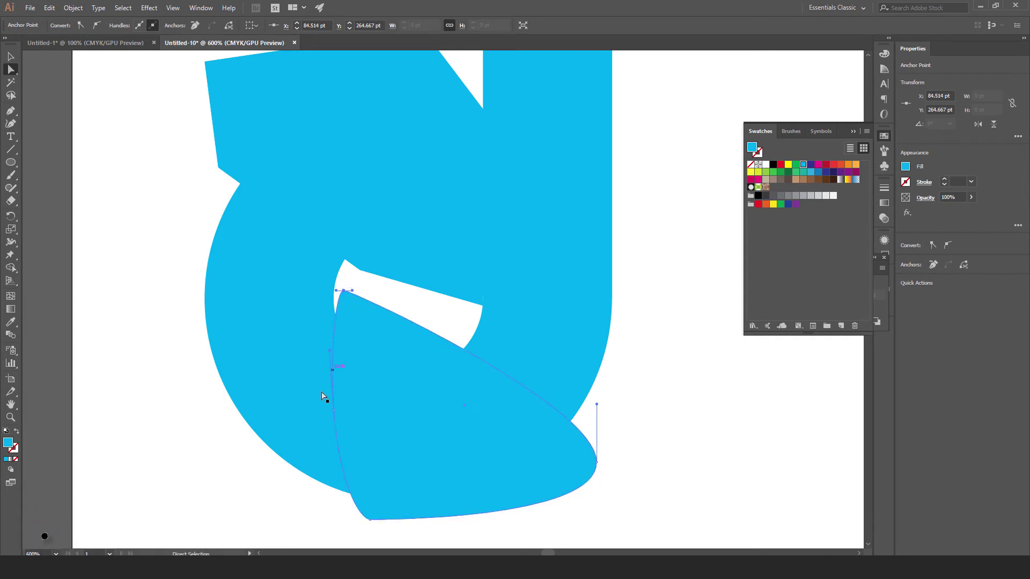
pyautogui.click(11, 57)
# Step: Select all the overlapping shapes and split them into pieces with Shape Builder
pyautogui.click(124, 326)
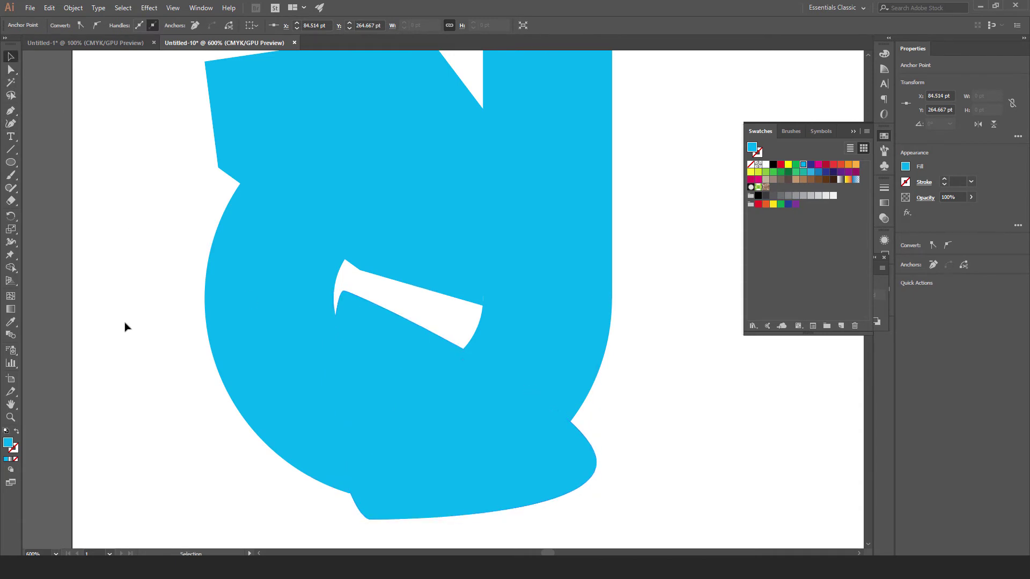
pyautogui.moveTo(534, 360); pyautogui.dragTo(472, 379)
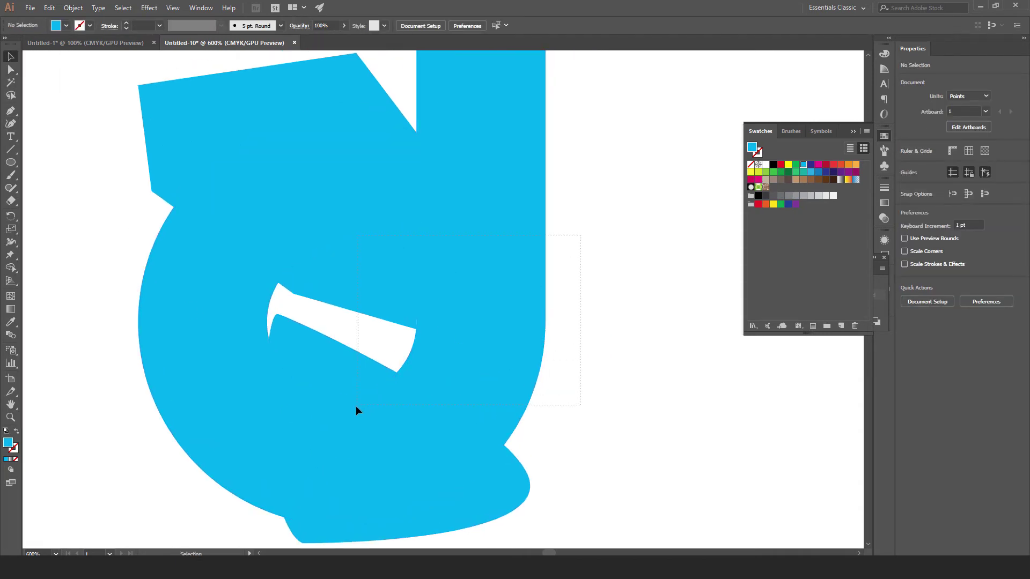
pyautogui.moveTo(579, 236); pyautogui.dragTo(356, 406)
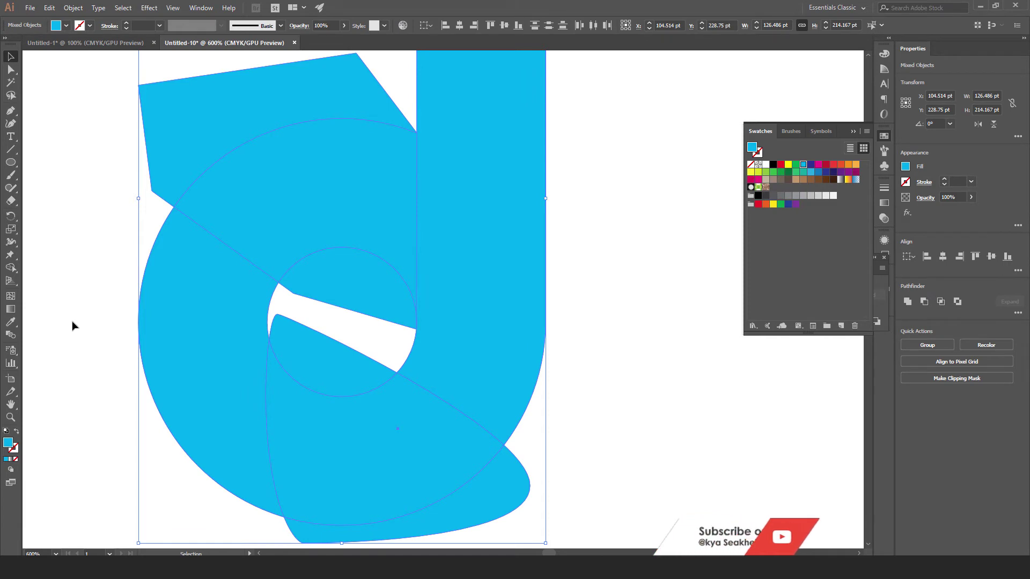
pyautogui.click(11, 267)
pyautogui.click(243, 106)
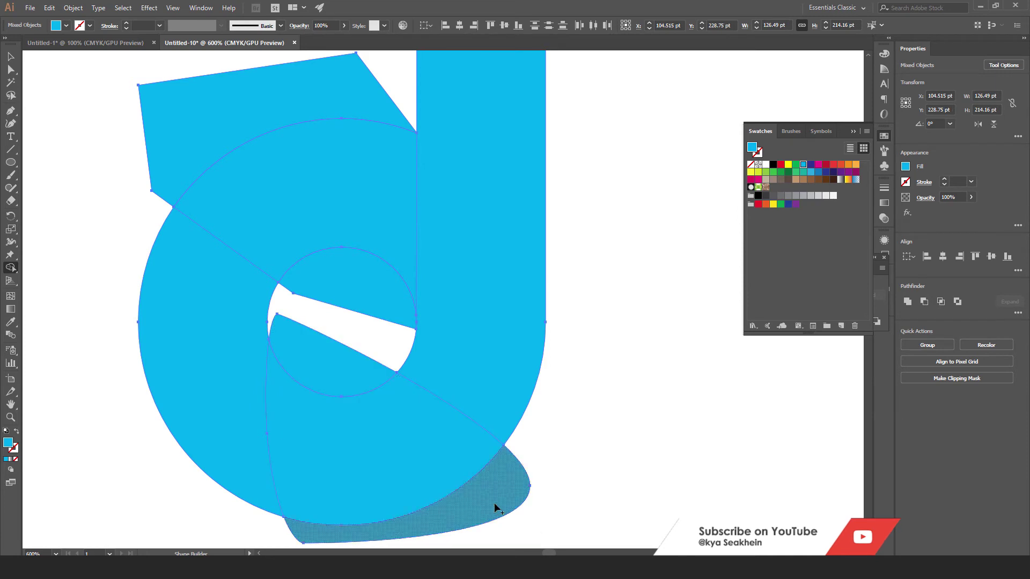
pyautogui.click(11, 56)
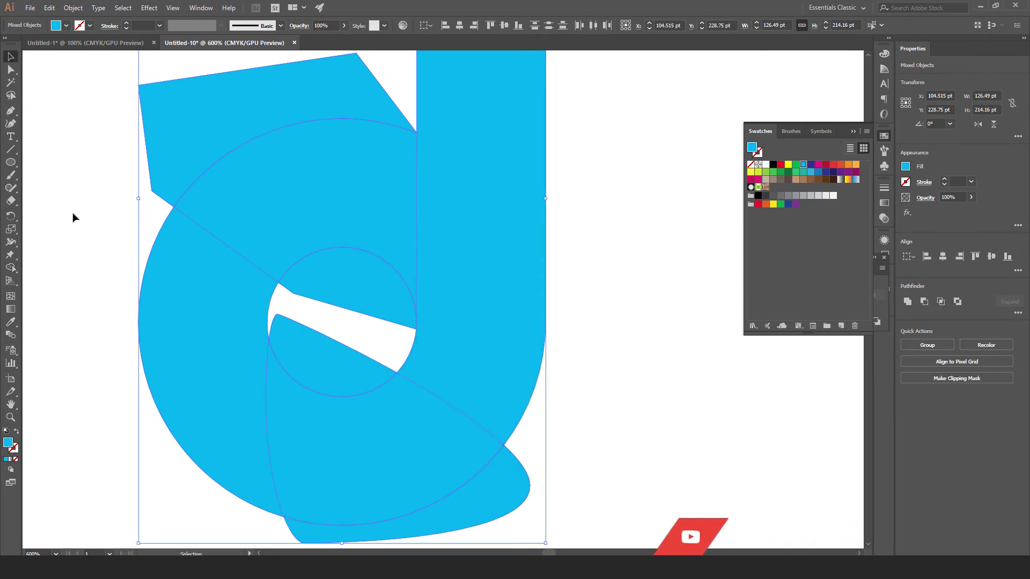
# Step: Delete the extra polygon, the bowl piece, the blue sliver and the tail below the ring
pyautogui.click(73, 227)
pyautogui.click(175, 132)
pyautogui.press('Delete')
pyautogui.click(363, 302)
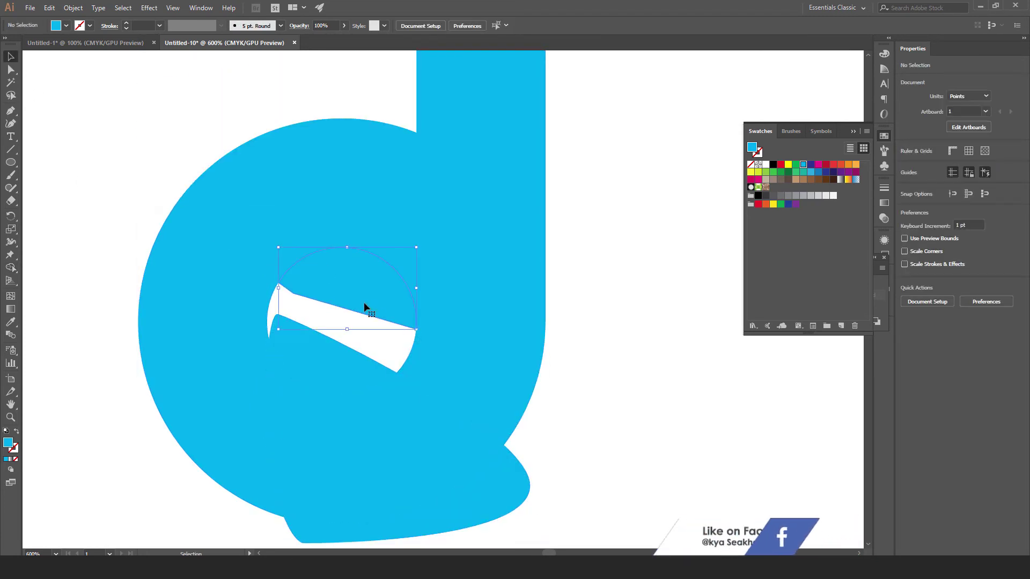
pyautogui.press('Delete')
pyautogui.click(322, 354)
pyautogui.press('Delete')
pyautogui.click(507, 497)
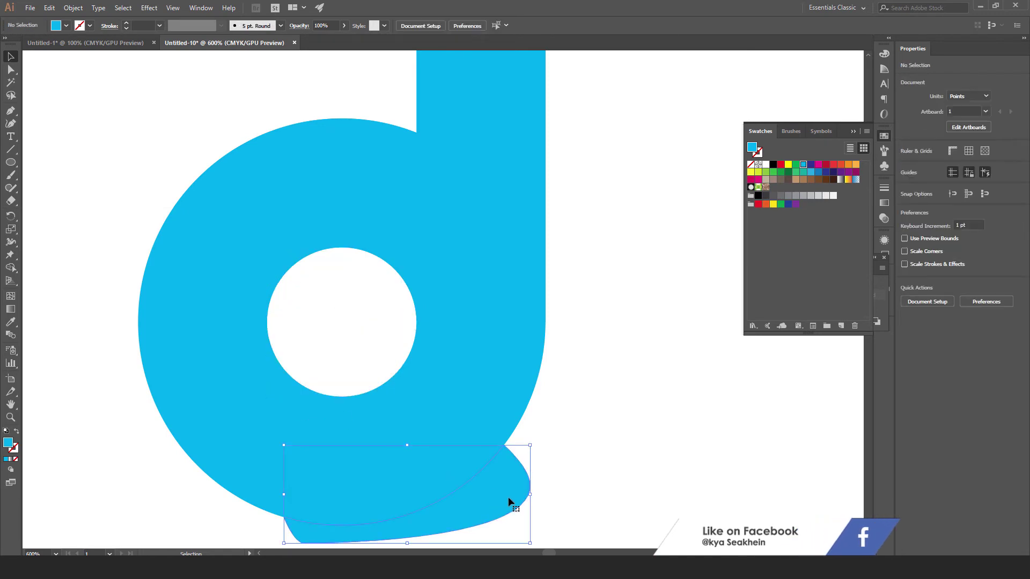
pyautogui.press('Delete')
# Step: Eyedrop the blue gradient square onto the upper-left quarter of the ring
pyautogui.hotkey('ctrl', '-')
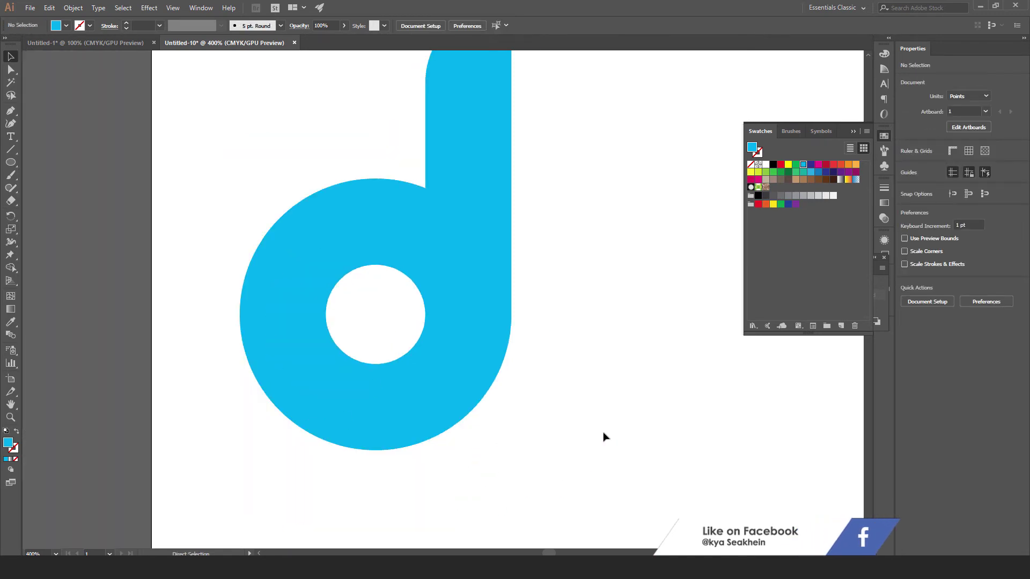
pyautogui.hotkey('ctrl', '-')
pyautogui.moveTo(549, 339); pyautogui.dragTo(547, 437)
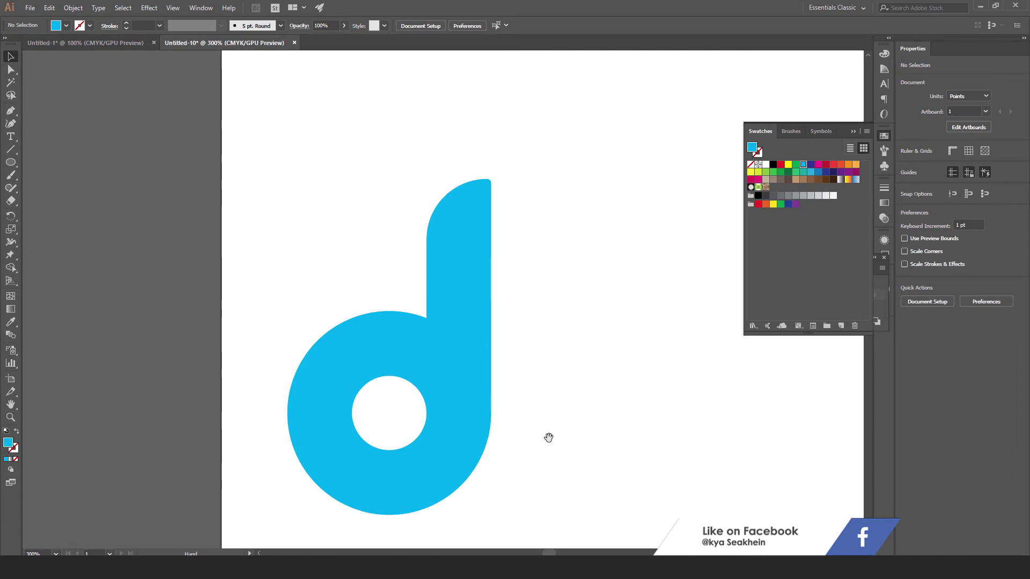
pyautogui.hotkey('ctrl', '-')
pyautogui.scroll(3, 548, 437)
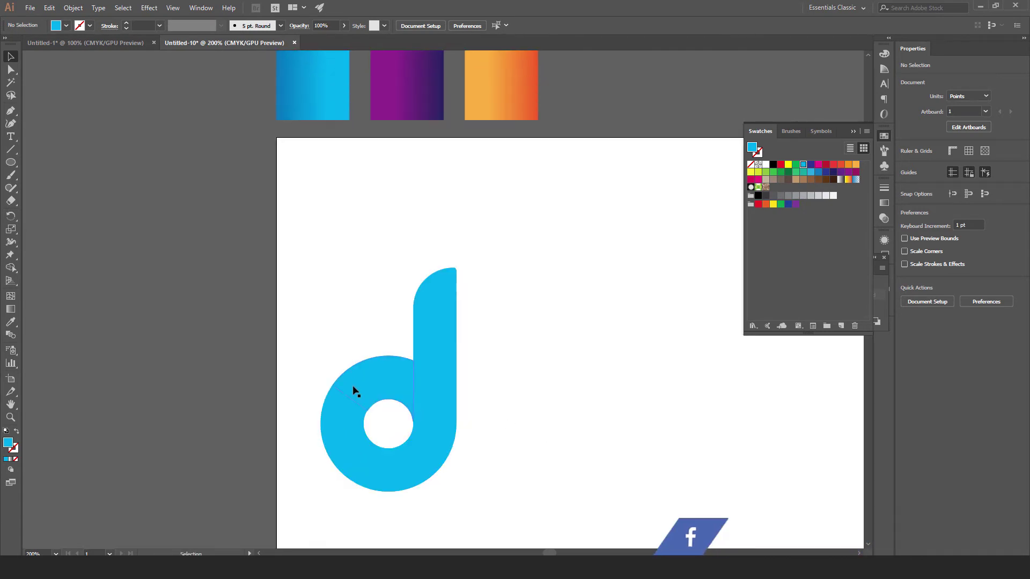
pyautogui.click(381, 374)
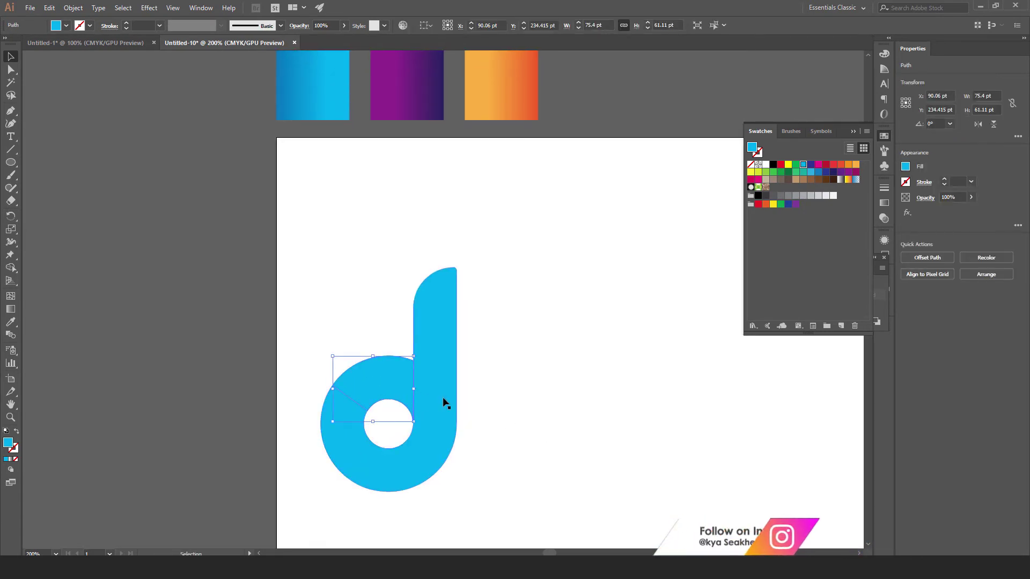
pyautogui.click(11, 321)
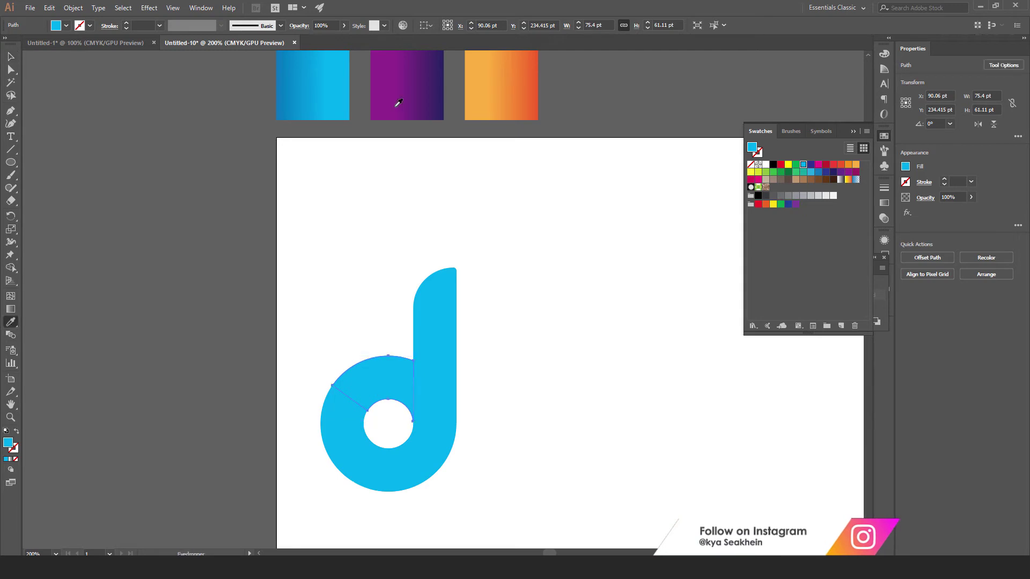
pyautogui.click(332, 99)
pyautogui.click(10, 57)
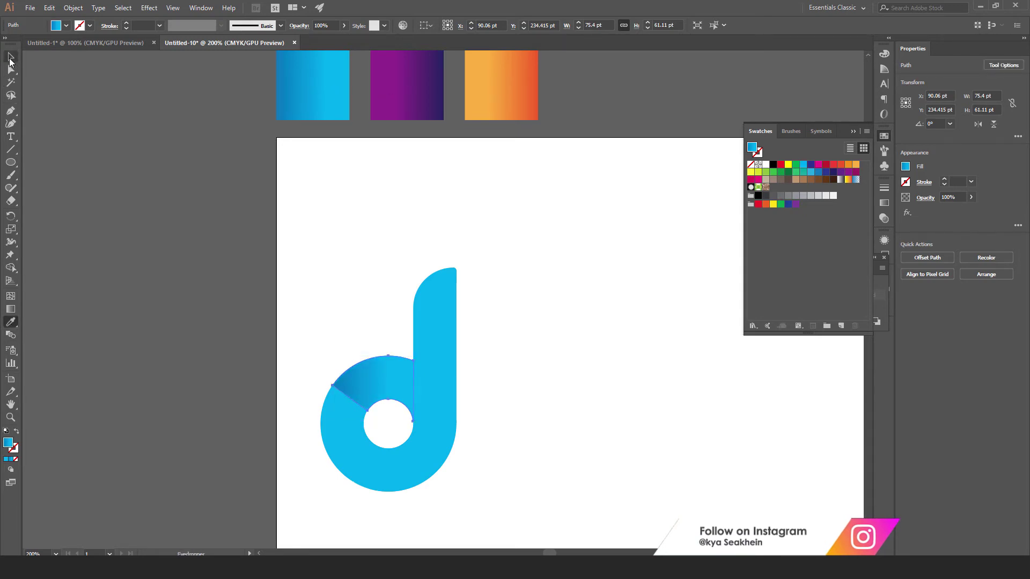
# Step: Eyedrop the same blue gradient onto the lower quarter of the ring
pyautogui.click(325, 234)
pyautogui.click(371, 465)
pyautogui.click(11, 322)
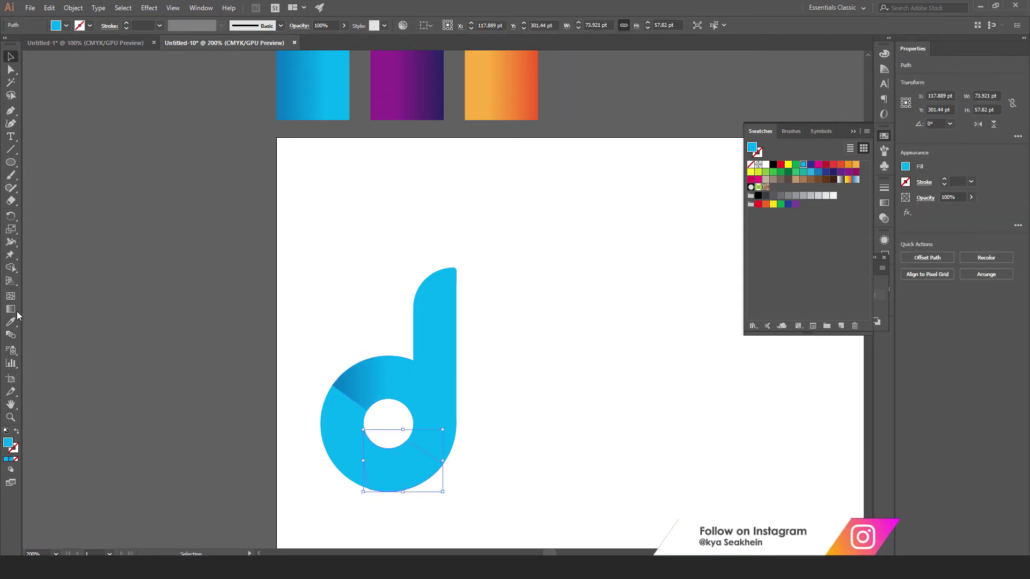
pyautogui.click(333, 102)
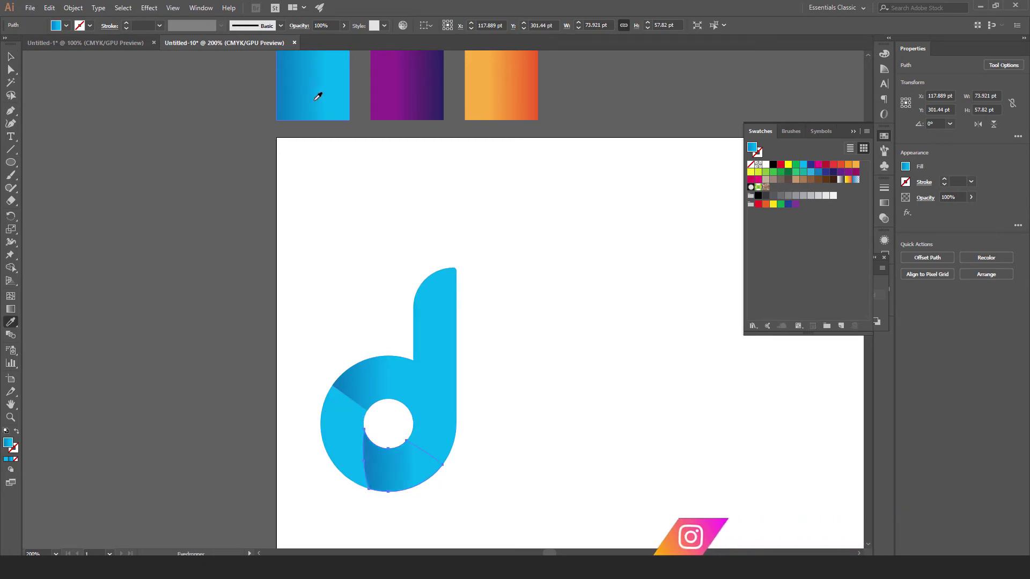
pyautogui.click(10, 59)
pyautogui.click(322, 284)
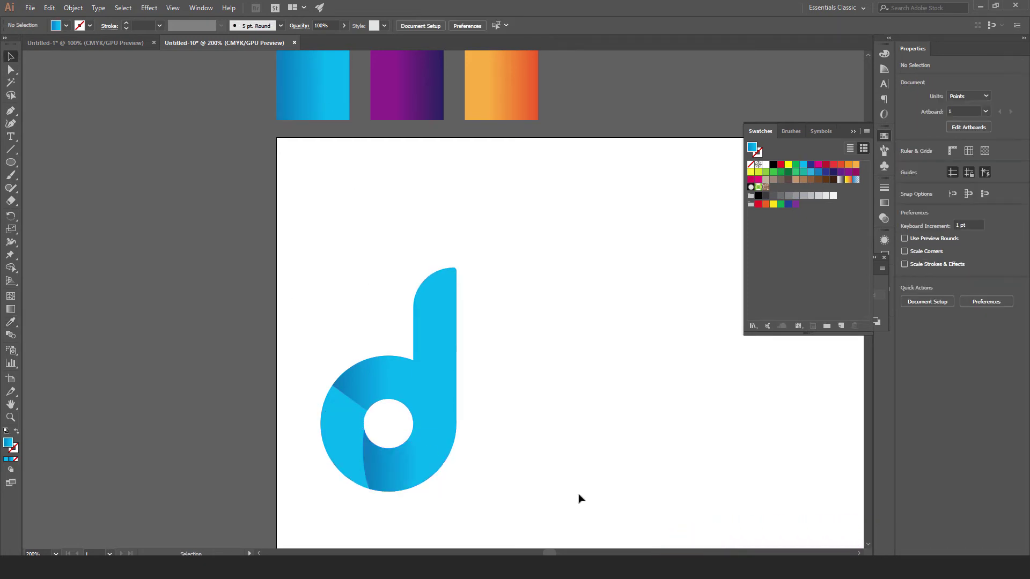
# Step: Reverse the gradient on the upper-left ring piece
pyautogui.click(352, 386)
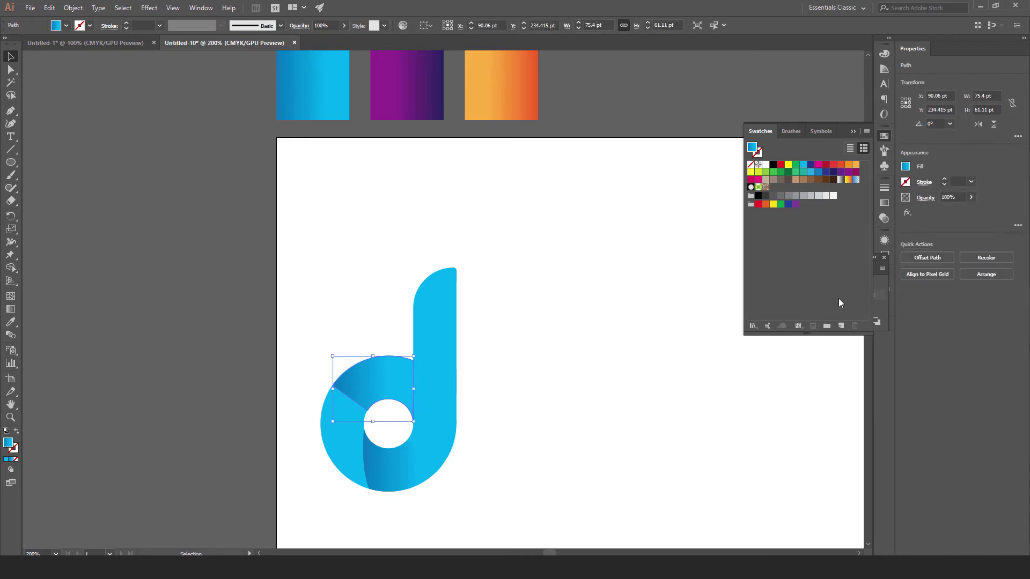
pyautogui.click(884, 206)
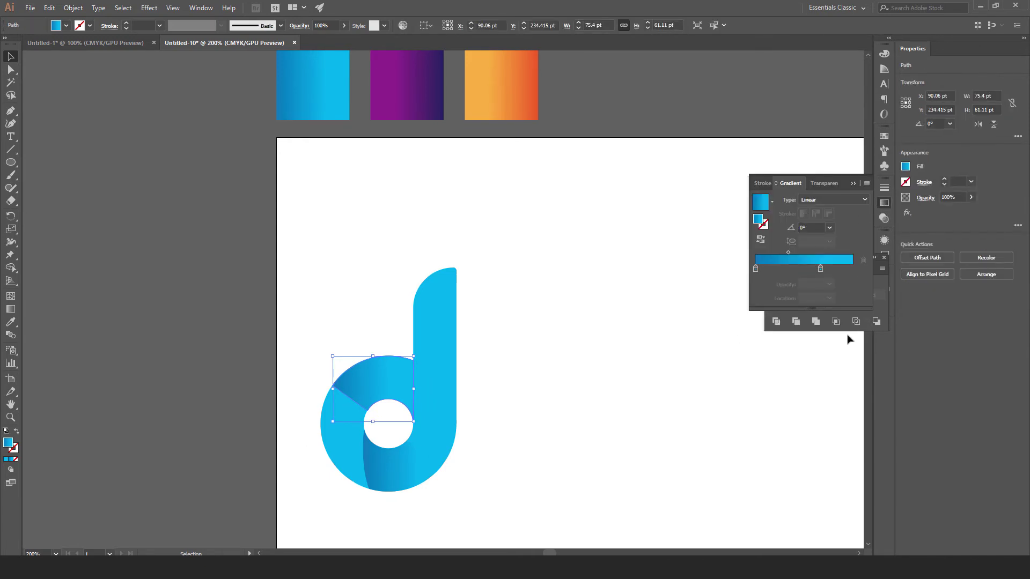
pyautogui.click(760, 239)
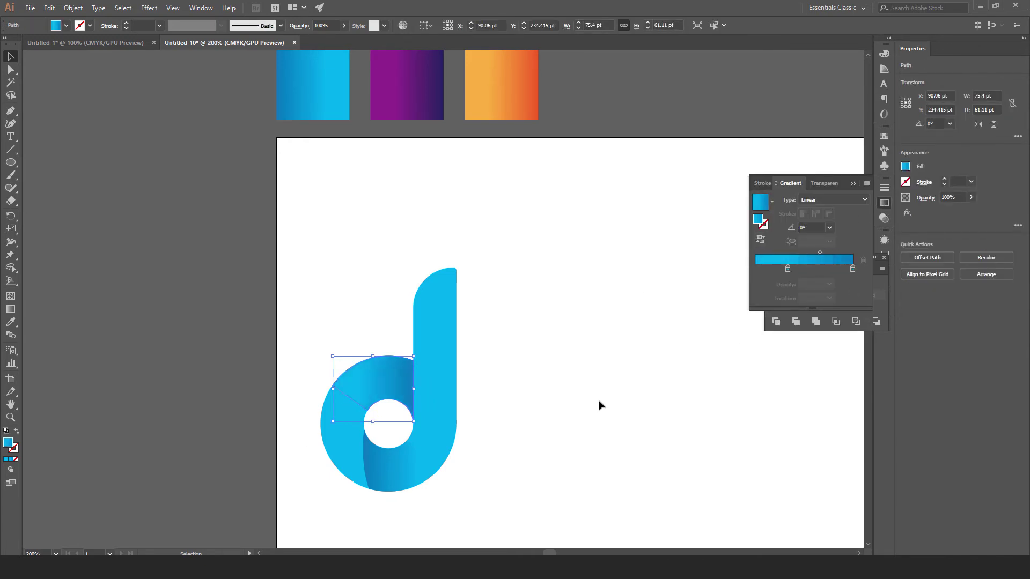
pyautogui.click(600, 405)
pyautogui.hotkey('ctrl', '=')
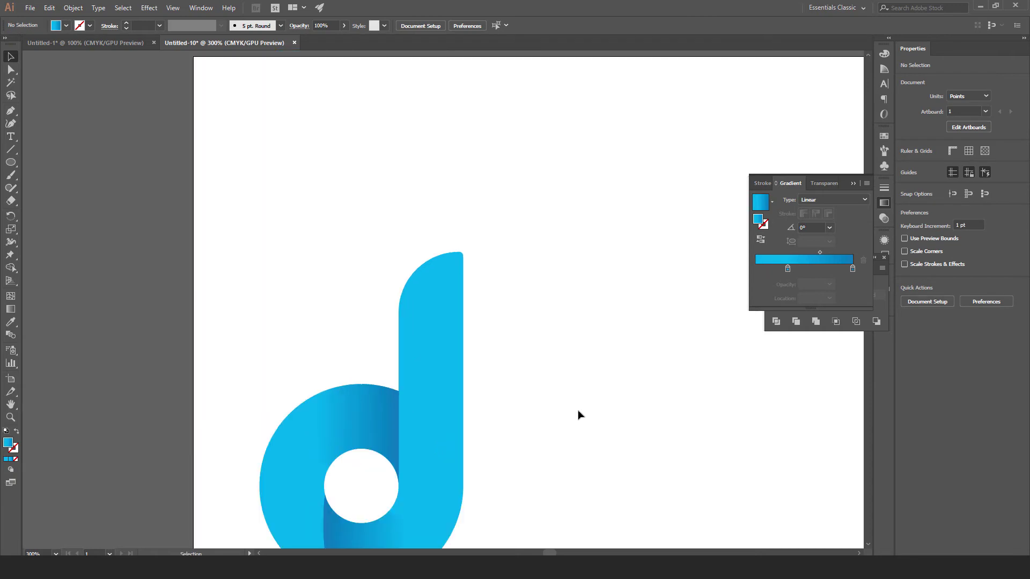
pyautogui.scroll(-3, 496, 340)
pyautogui.hscroll(1, 496, 340)
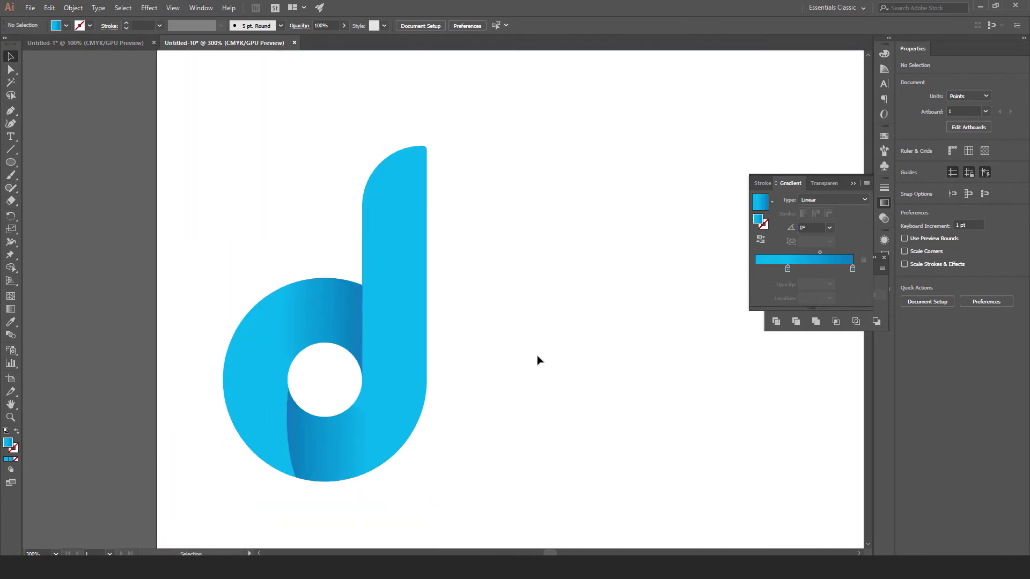
# Step: Move the lower ring piece's second gradient stop to 55.68%
pyautogui.click(313, 433)
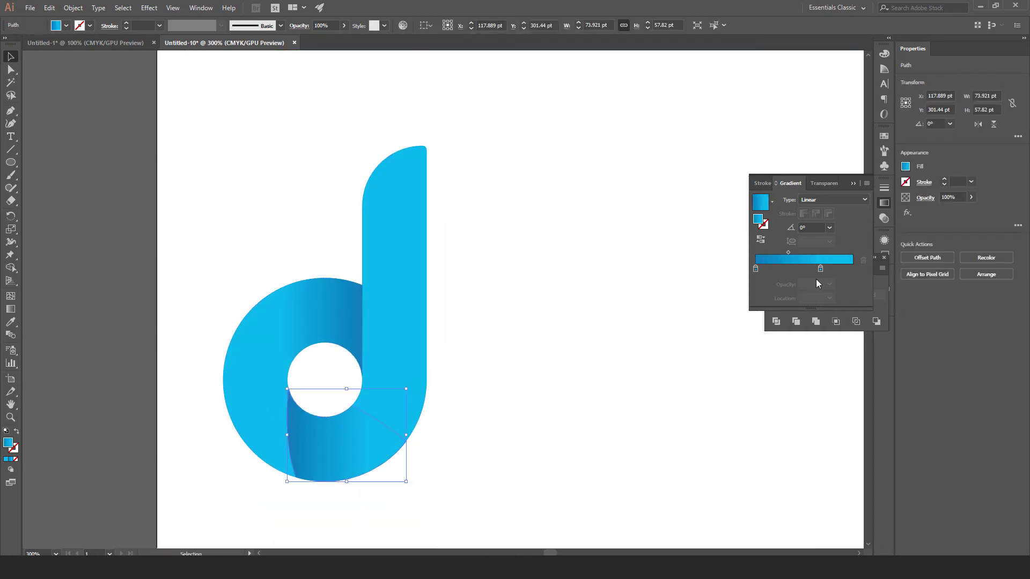
pyautogui.click(594, 397)
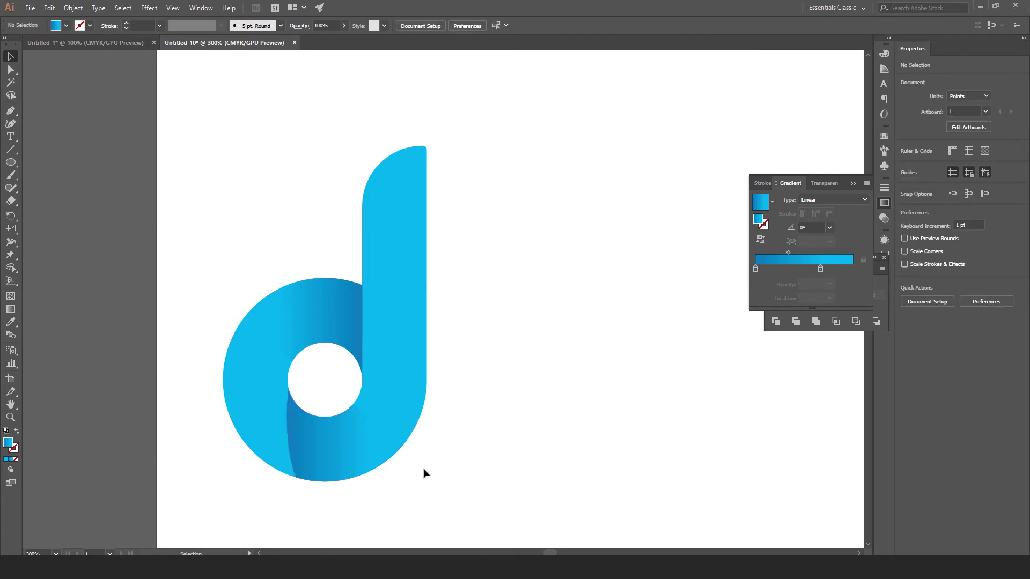
pyautogui.hotkey('ctrl', '+')
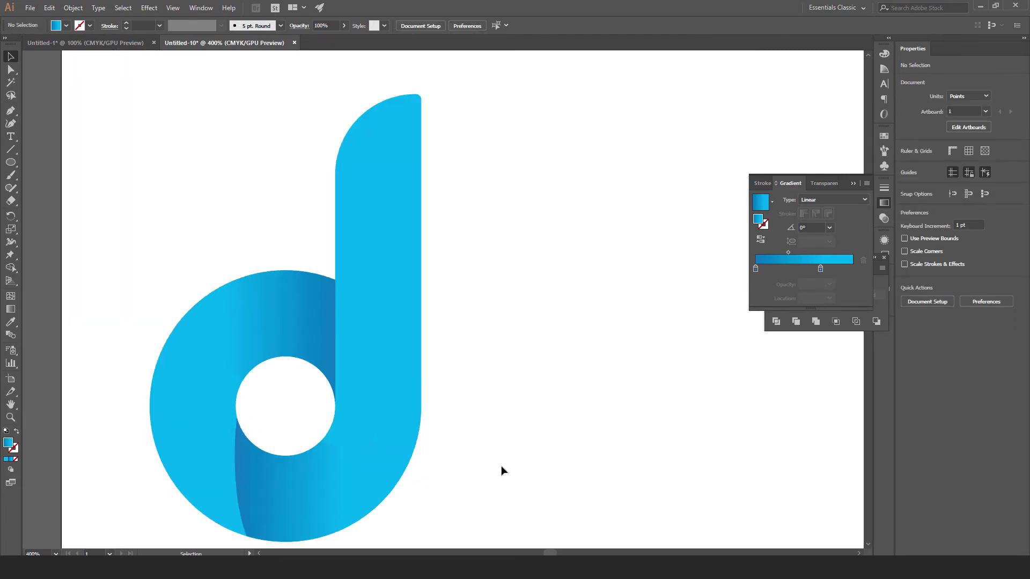
pyautogui.moveTo(489, 414); pyautogui.dragTo(531, 361)
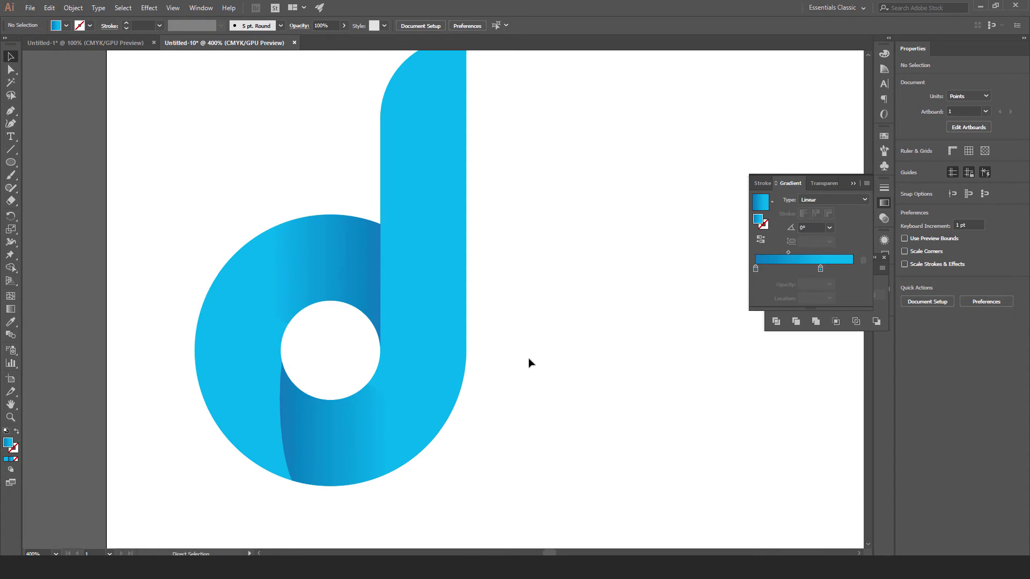
pyautogui.hotkey('ctrl', '+')
pyautogui.hotkey('ctrl', '+')
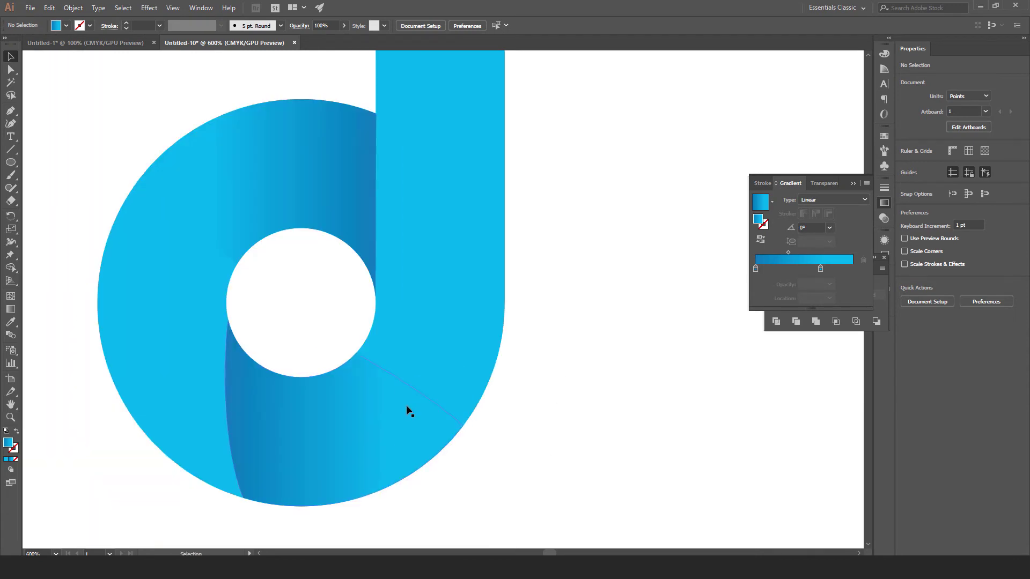
pyautogui.click(407, 410)
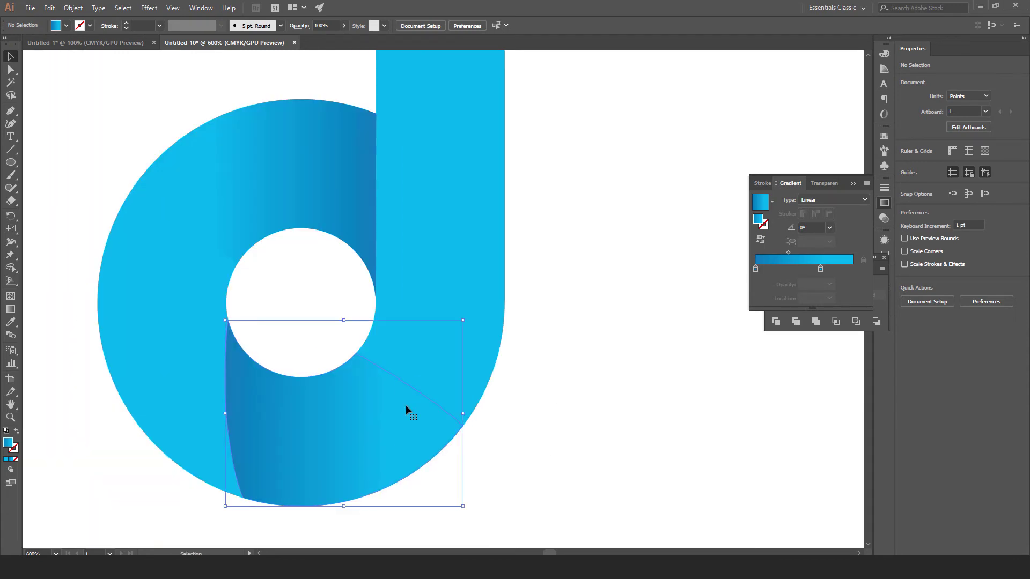
pyautogui.click(820, 268)
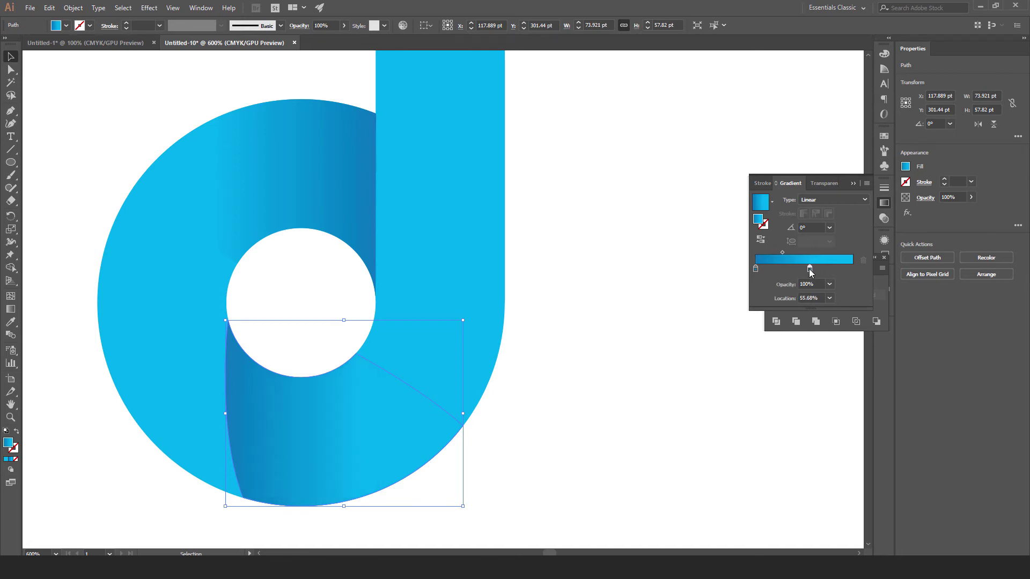
pyautogui.click(606, 377)
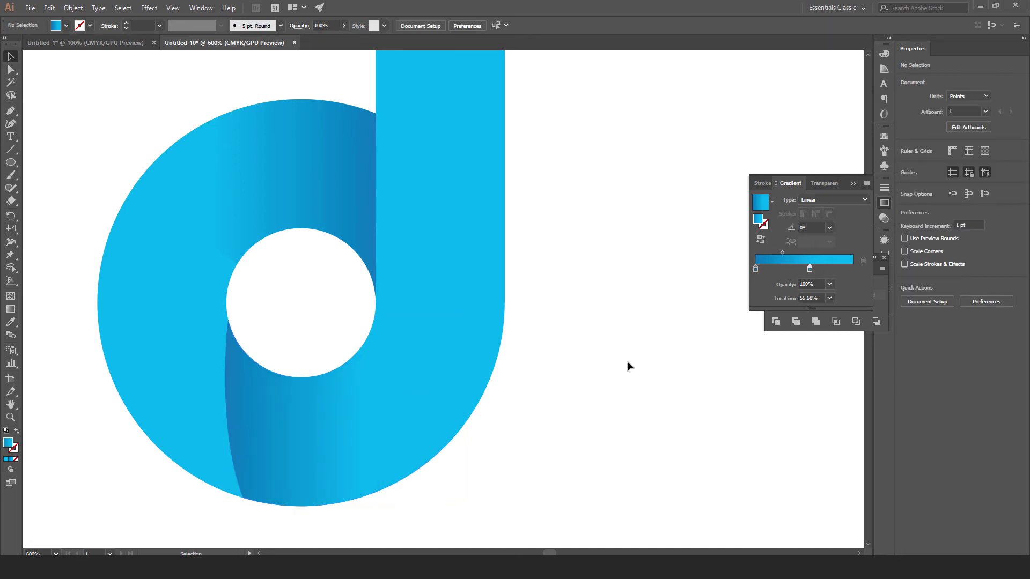
# Step: Move the upper arc piece's left gradient stop to 43.24%
pyautogui.moveTo(591, 274); pyautogui.dragTo(599, 436)
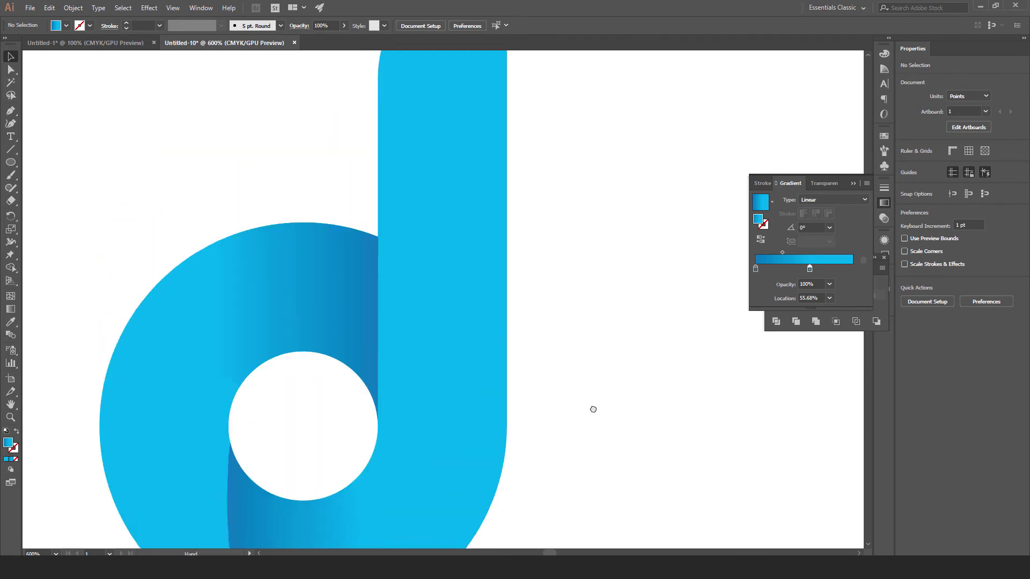
pyautogui.click(349, 349)
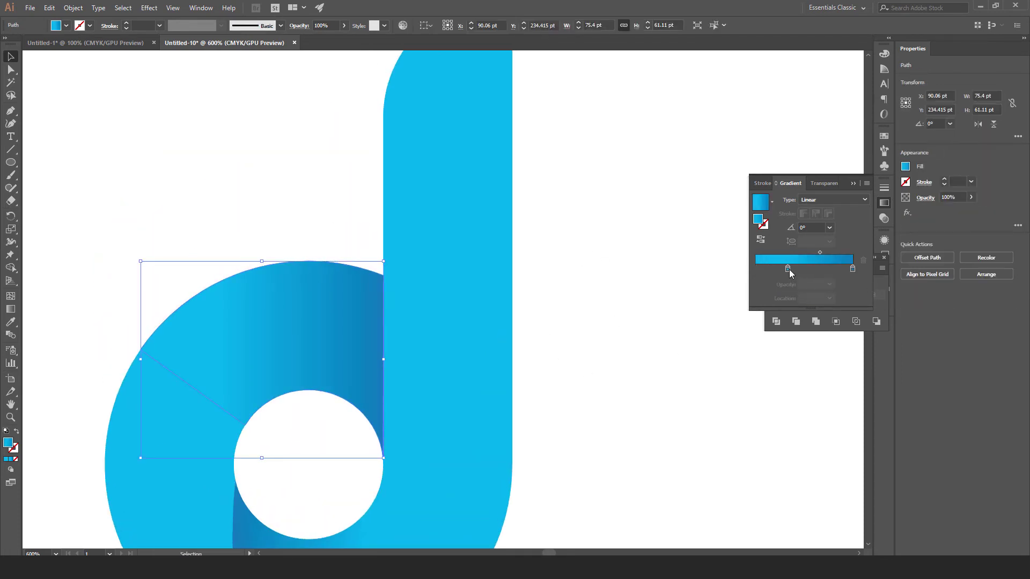
pyautogui.moveTo(789, 269); pyautogui.dragTo(797, 268)
pyautogui.click(631, 345)
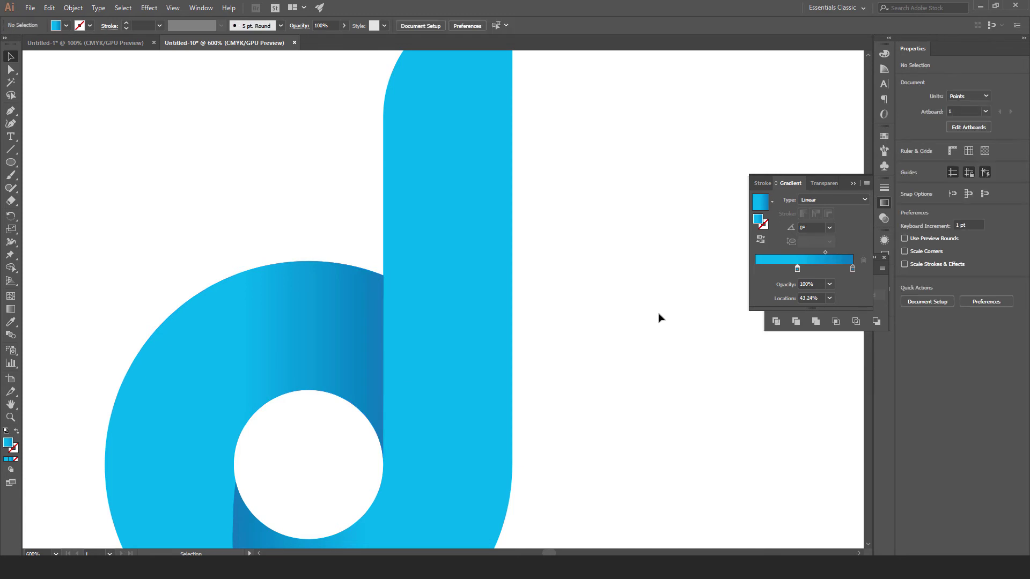
pyautogui.hotkey('ctrl', '-')
pyautogui.scroll(3, 536, 280)
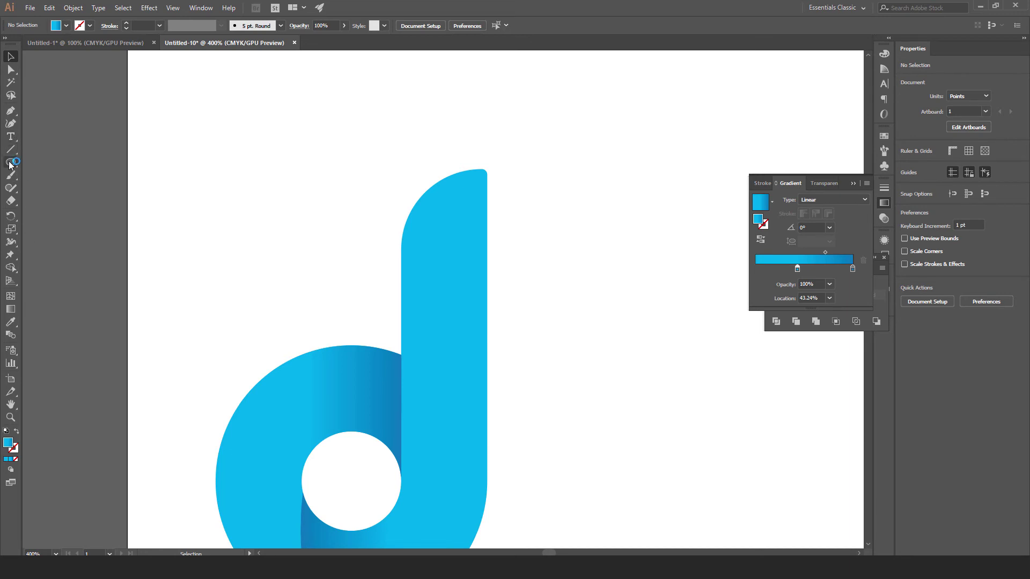
# Step: Draw a rectangle over the stem top and split it with the d using Shape Builder
pyautogui.moveTo(10, 165); pyautogui.dragTo(31, 163)
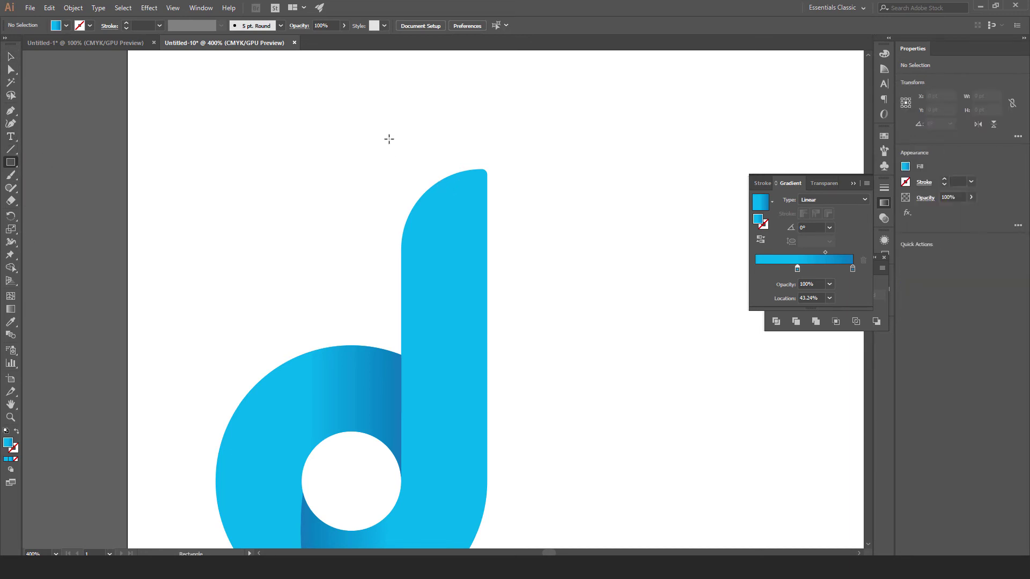
pyautogui.moveTo(389, 139); pyautogui.dragTo(529, 320)
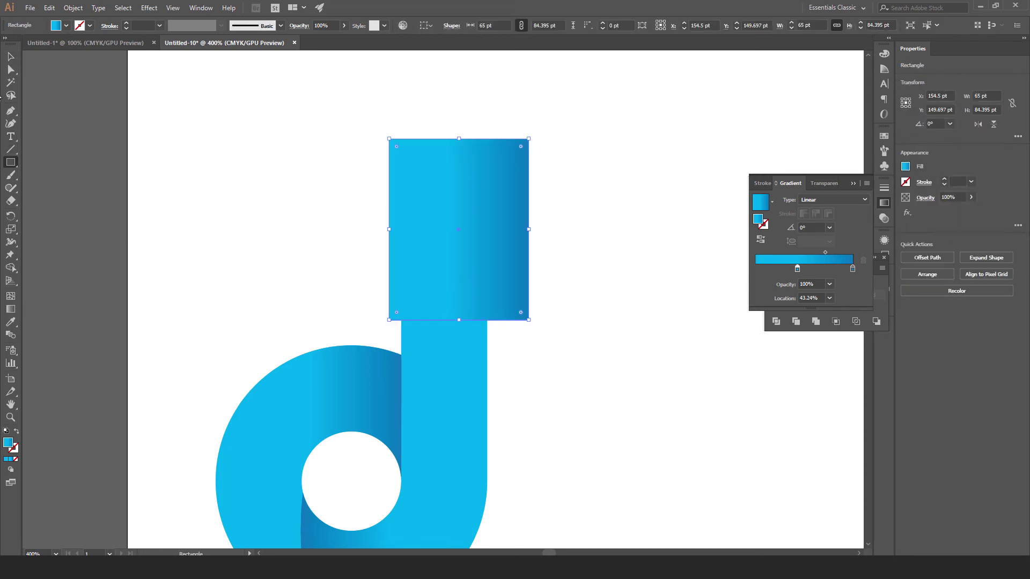
pyautogui.click(10, 57)
pyautogui.click(204, 161)
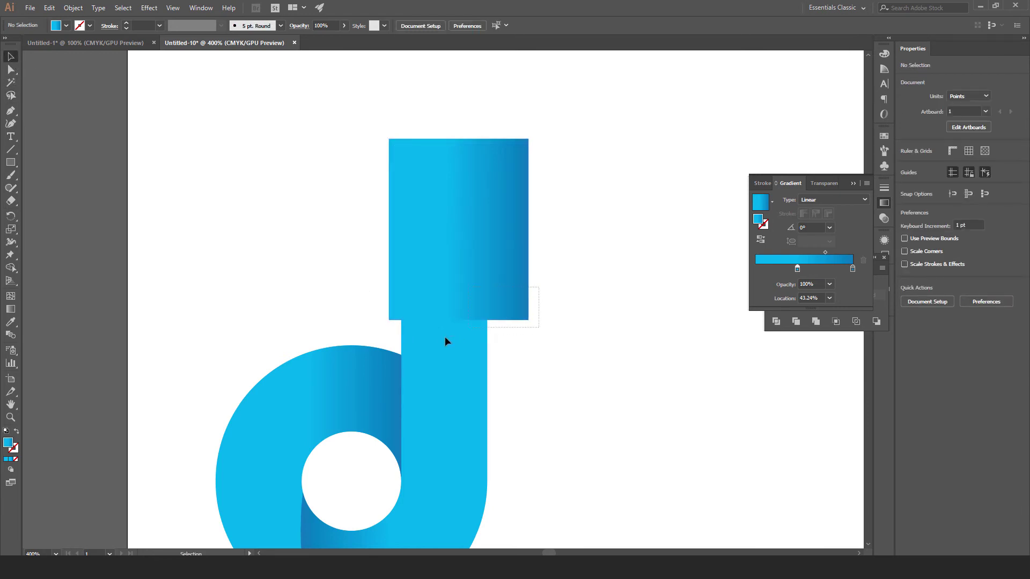
pyautogui.hotkey('ctrl', 'a')
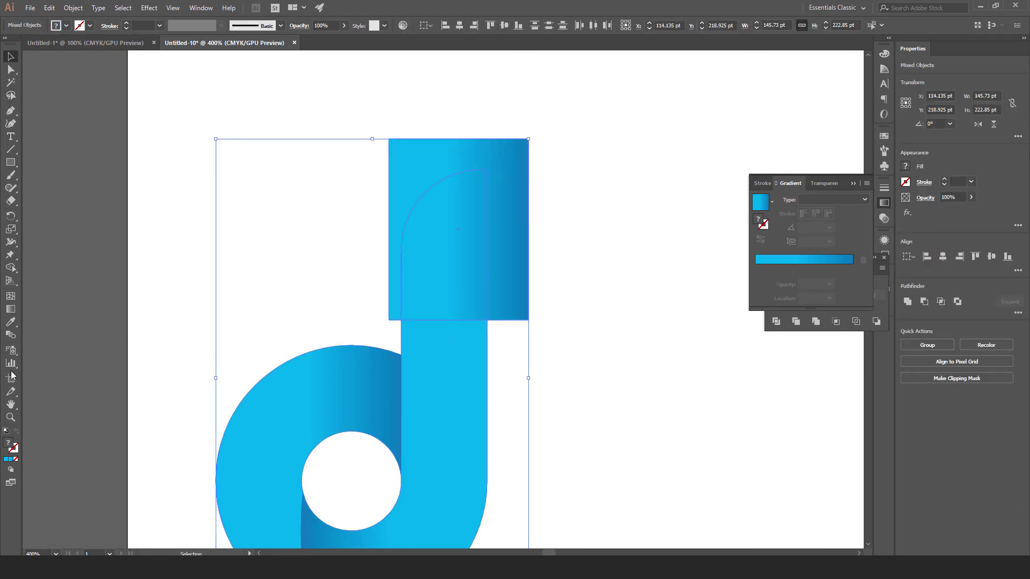
pyautogui.click(10, 267)
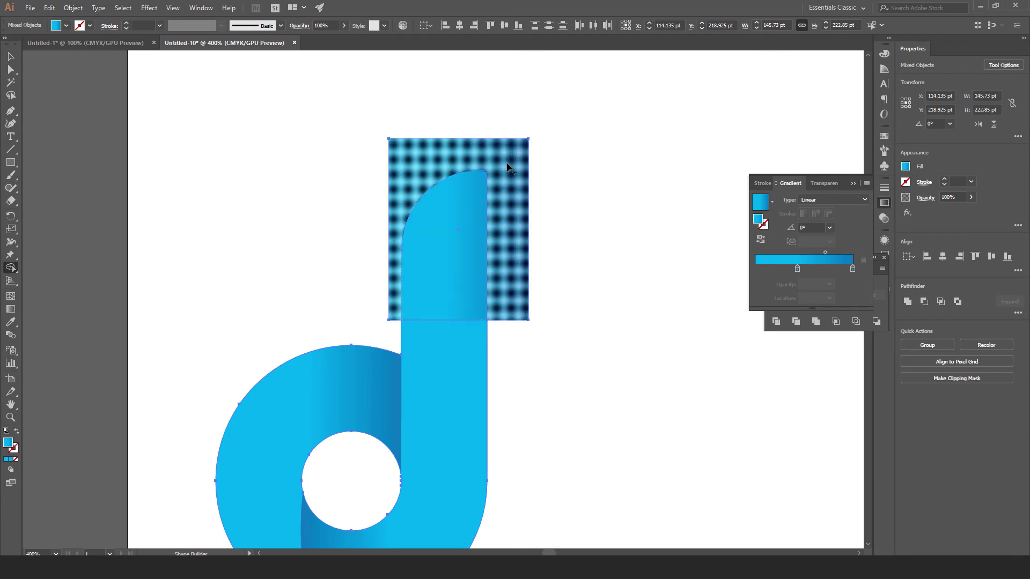
pyautogui.click(10, 56)
pyautogui.click(214, 121)
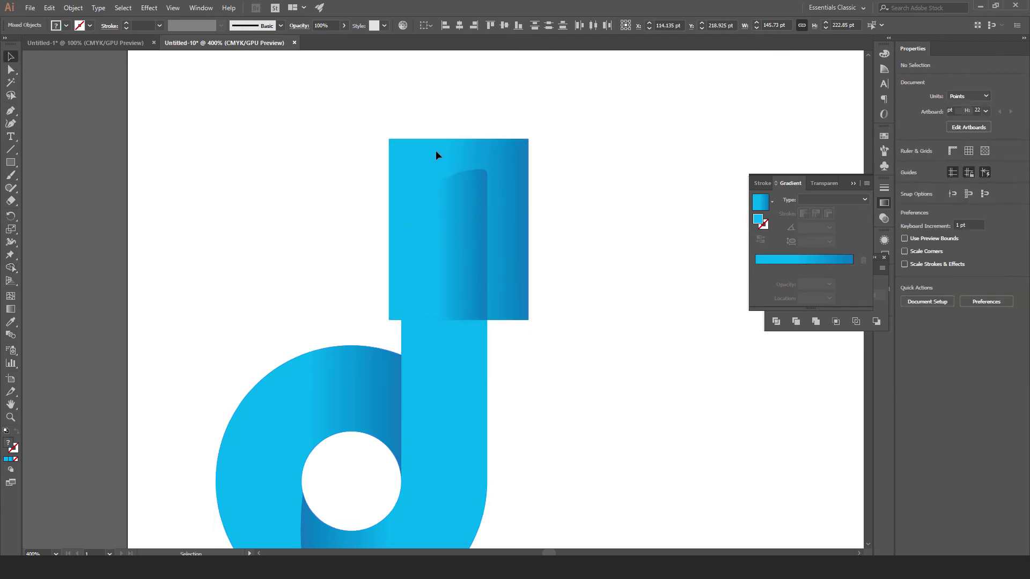
# Step: Delete the leftover rectangle piece above the stem
pyautogui.click(386, 156)
pyautogui.scroll(-5, 662, 344)
pyautogui.scroll(2, 589, 350)
pyautogui.hscroll(2, 589, 350)
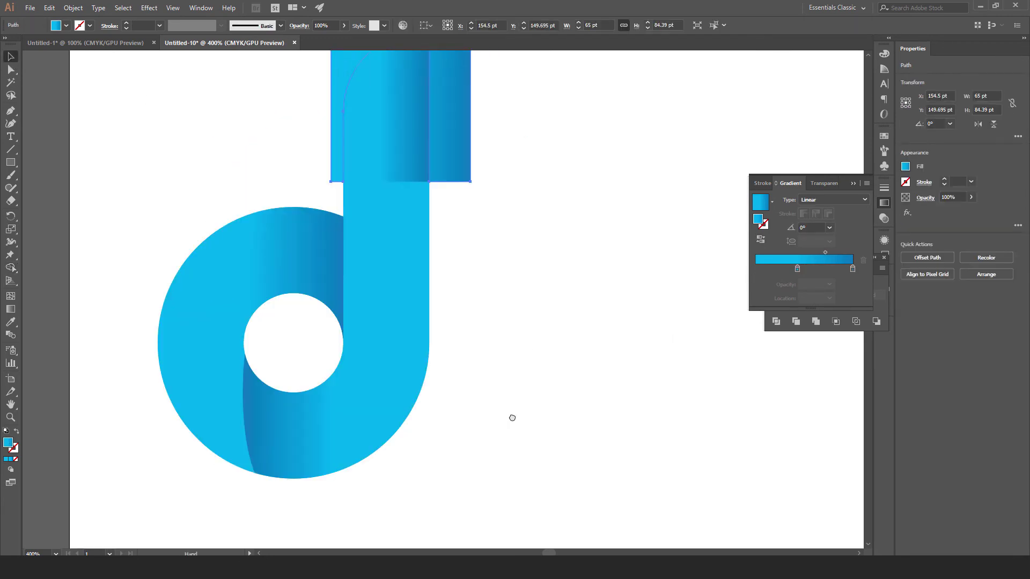
pyautogui.scroll(2, 511, 416)
pyautogui.hotkey('ctrl', 'shift', 'a')
pyautogui.click(435, 243)
pyautogui.press('Delete')
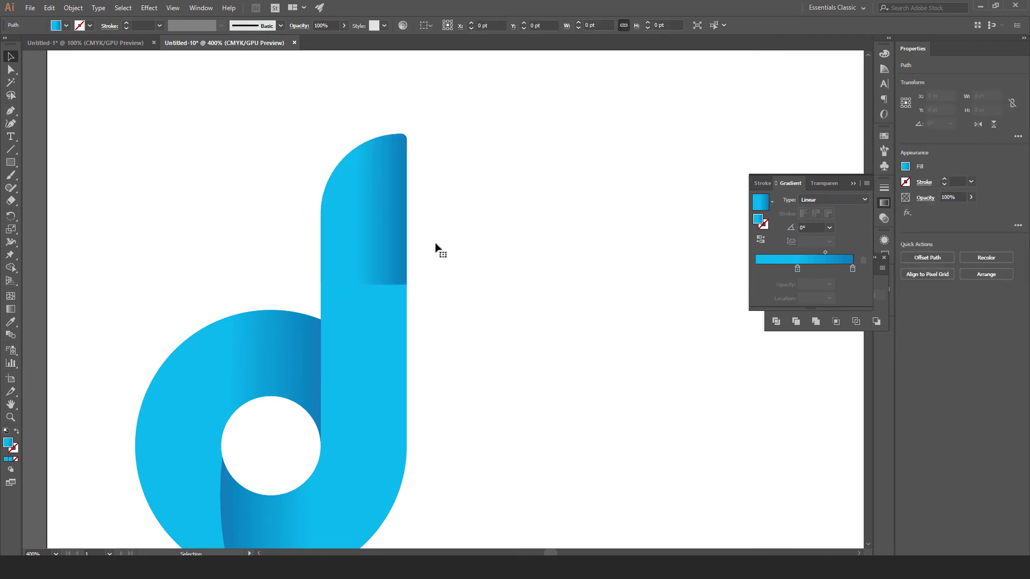
# Step: Set the curved stem-top piece's gradient angle to 90°
pyautogui.click(389, 264)
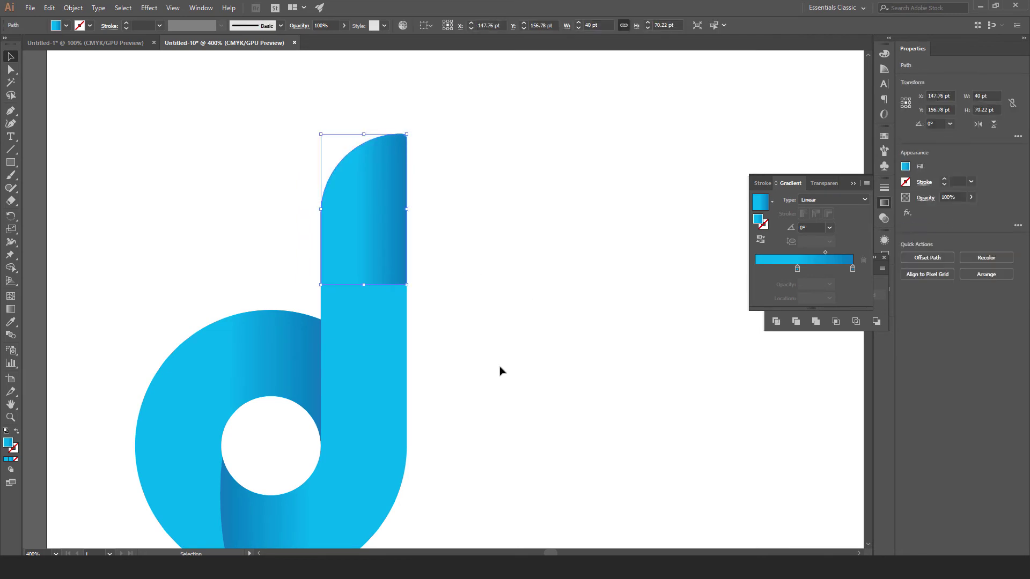
pyautogui.click(809, 228)
pyautogui.write('9')
pyautogui.press('Return')
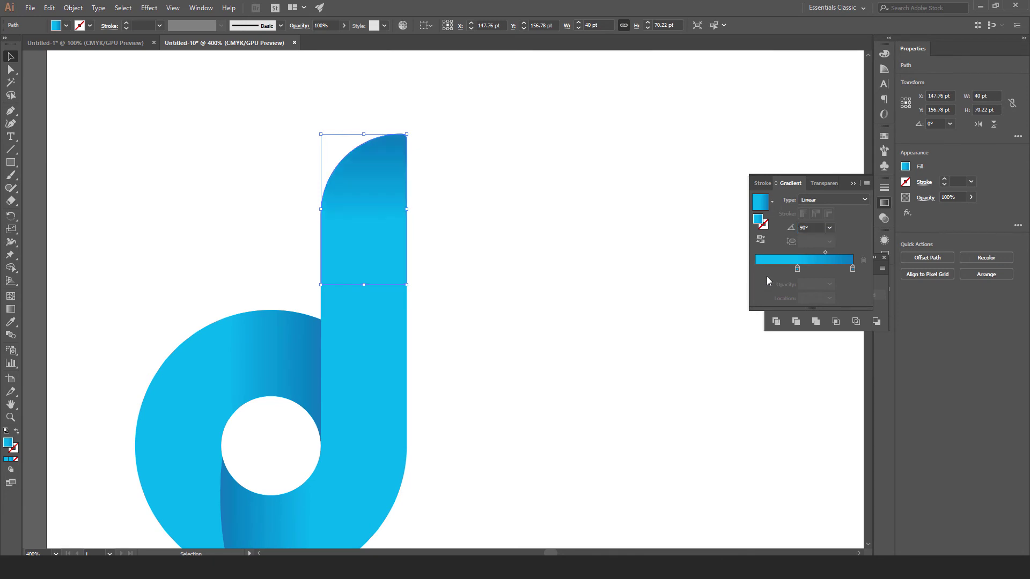
pyautogui.click(451, 256)
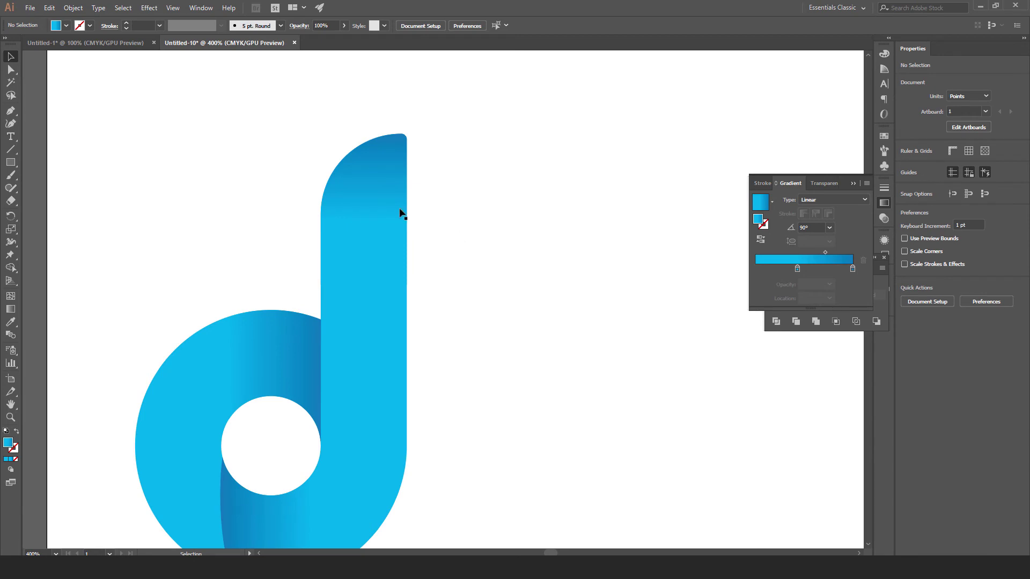
# Step: Zoom out to frame the artboard and move the d logo up
pyautogui.hotkey('ctrl', '-')
pyautogui.hotkey('ctrl', '-')
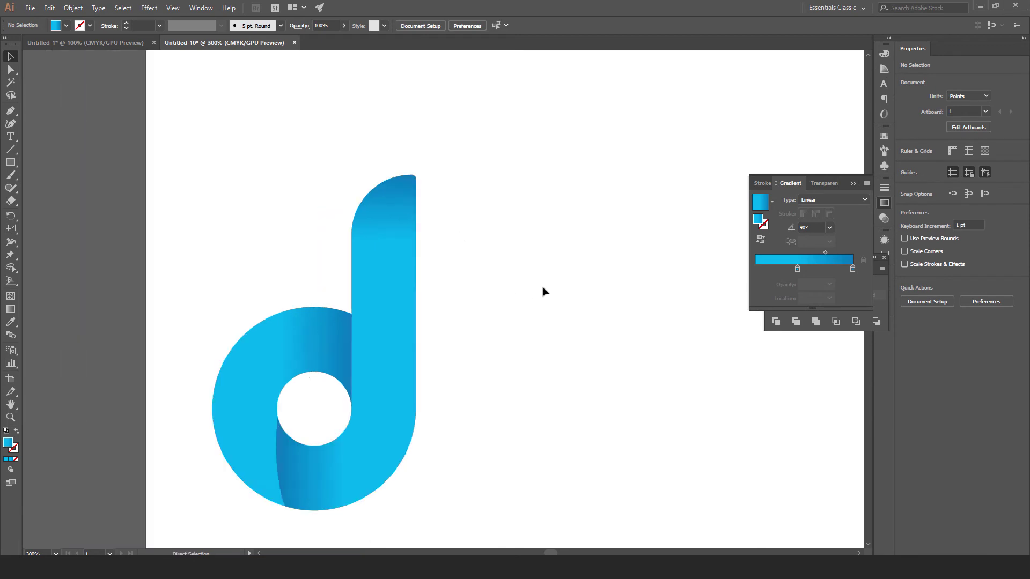
pyautogui.hotkey('ctrl', '-')
pyautogui.moveTo(472, 323); pyautogui.dragTo(444, 375)
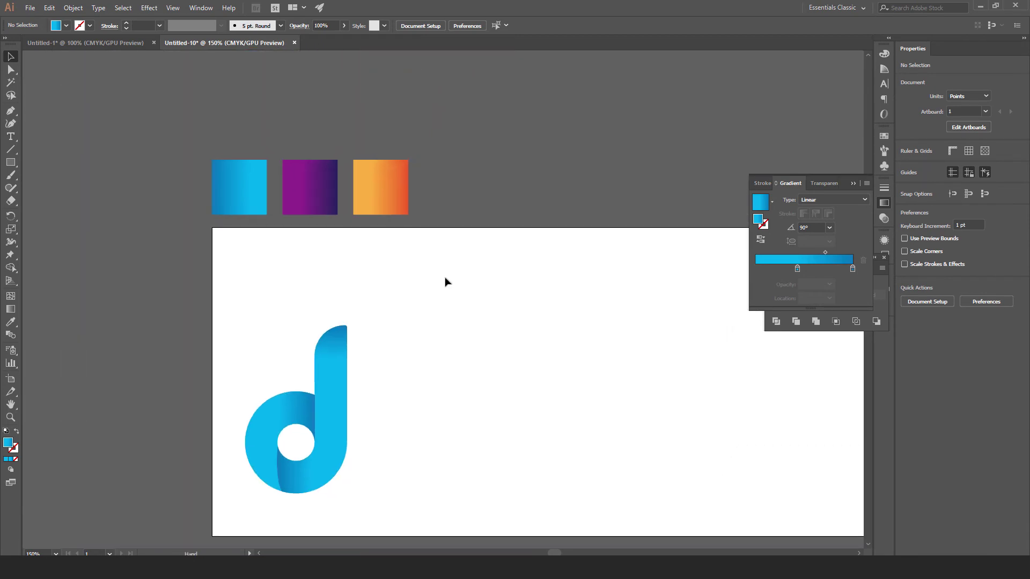
pyautogui.moveTo(230, 501)
pyautogui.mouseDown()
pyautogui.moveTo(333, 476)
pyautogui.moveTo(339, 427)
pyautogui.mouseUp()
pyautogui.click(303, 342)
# Step: Alt-drag two level copies of the d to the right and select the middle one
pyautogui.moveTo(391, 275); pyautogui.dragTo(215, 491)
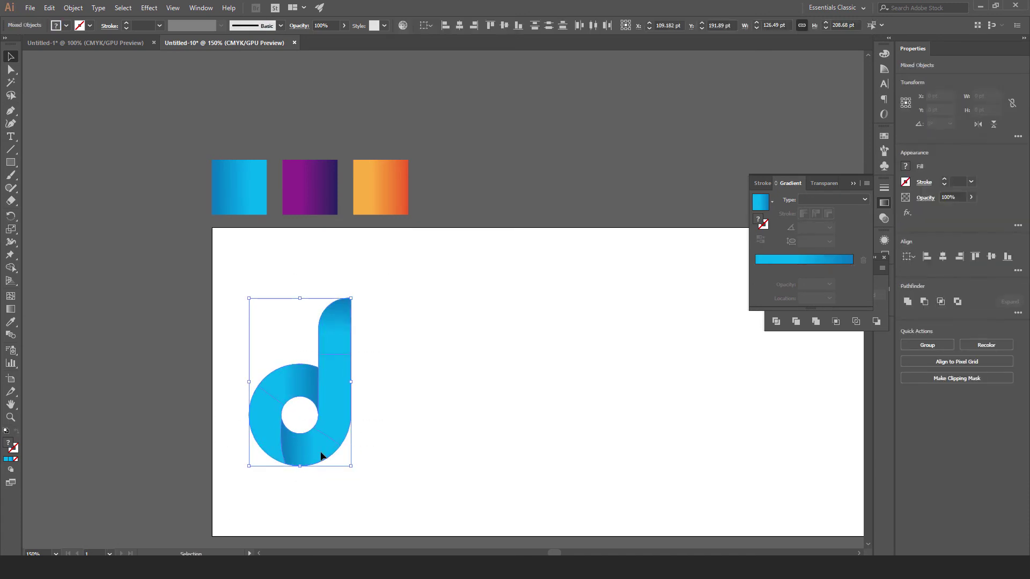
pyautogui.moveTo(310, 456); pyautogui.dragTo(460, 460)
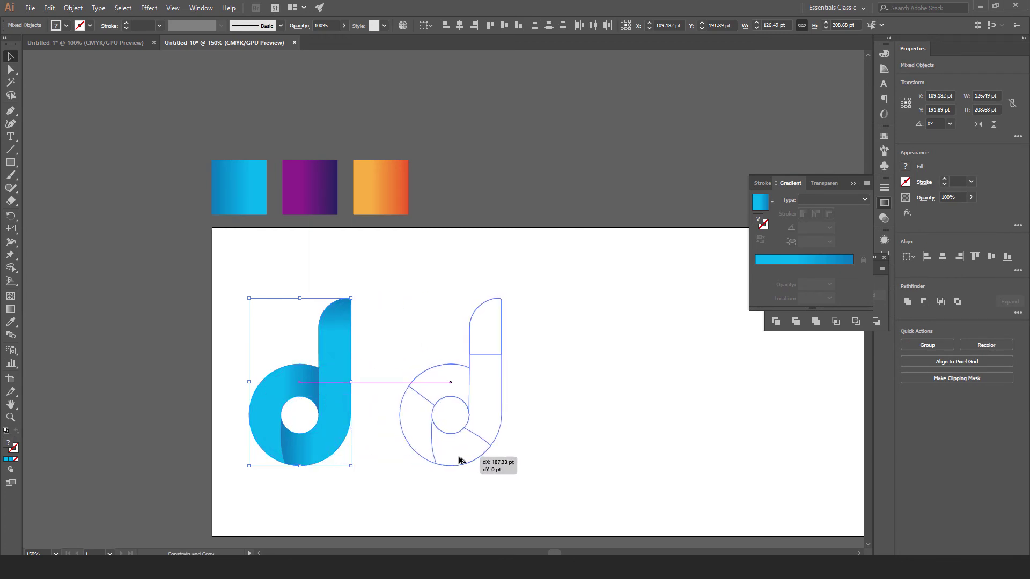
pyautogui.moveTo(459, 459); pyautogui.dragTo(460, 459)
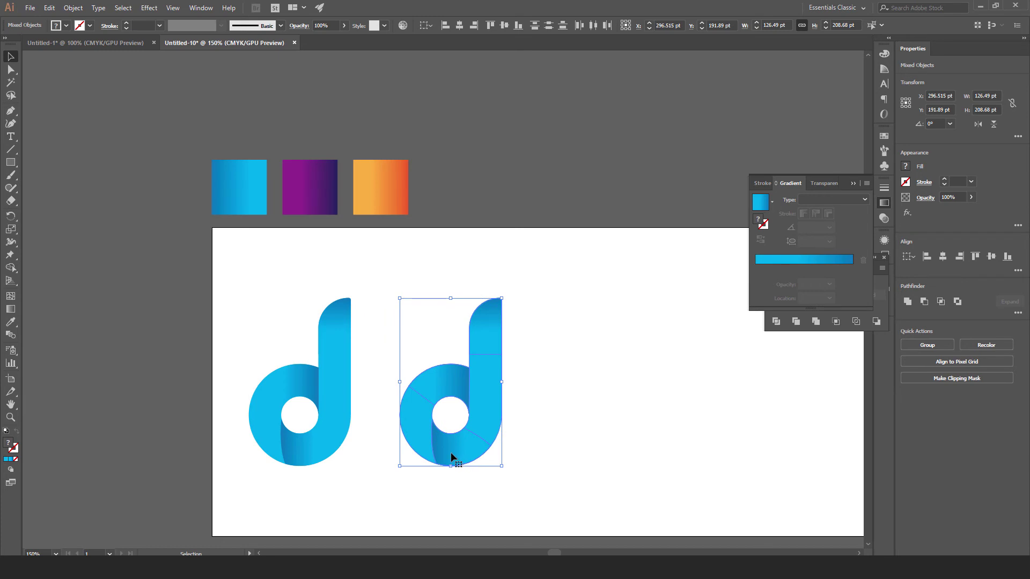
pyautogui.moveTo(451, 454); pyautogui.dragTo(601, 470)
pyautogui.click(537, 505)
pyautogui.hscroll(5, 536, 505)
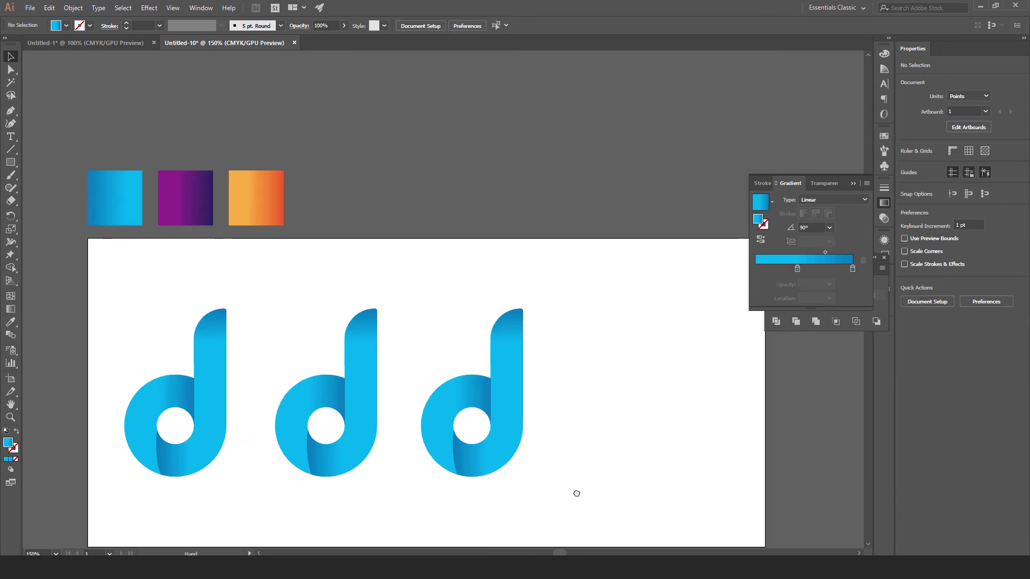
pyautogui.click(368, 449)
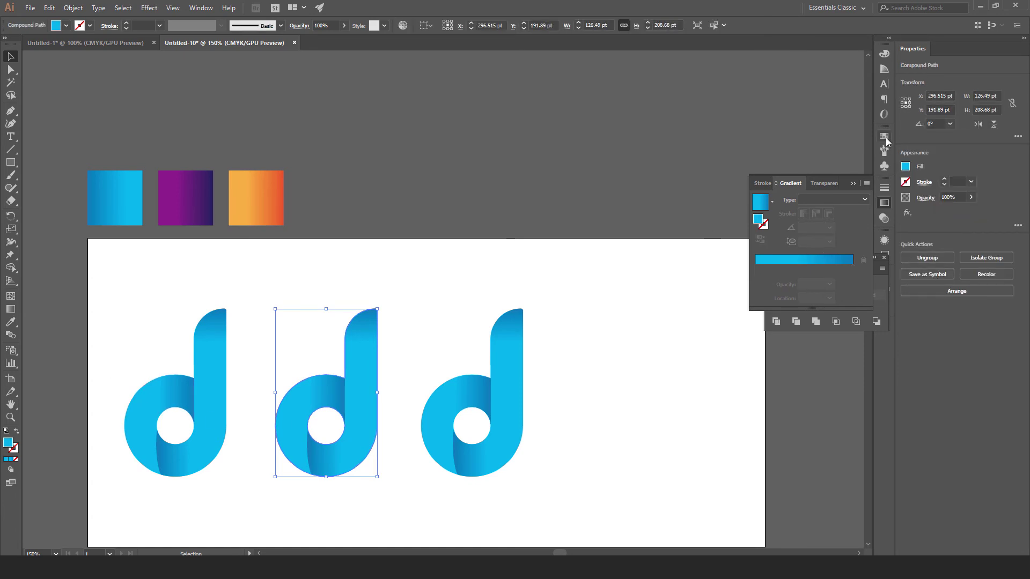
# Step: Fill the middle d with purple and eyedrop the purple gradient onto its lower inner piece
pyautogui.click(884, 138)
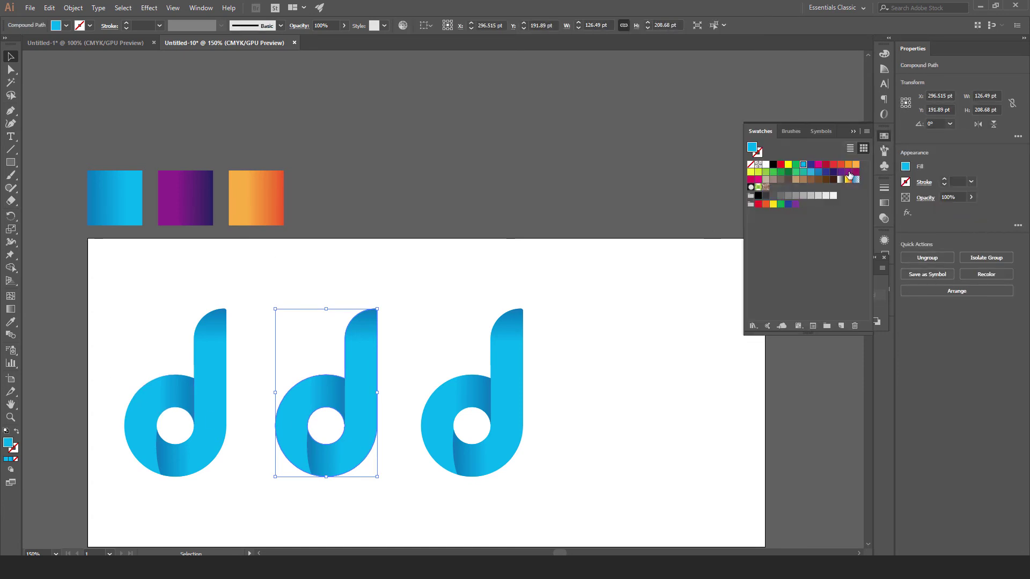
pyautogui.click(848, 172)
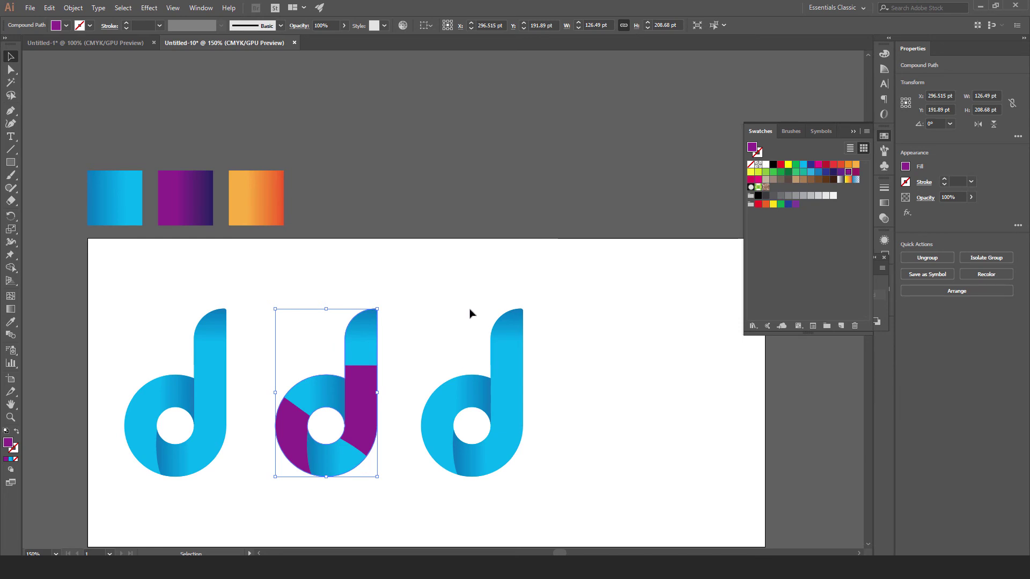
pyautogui.click(268, 457)
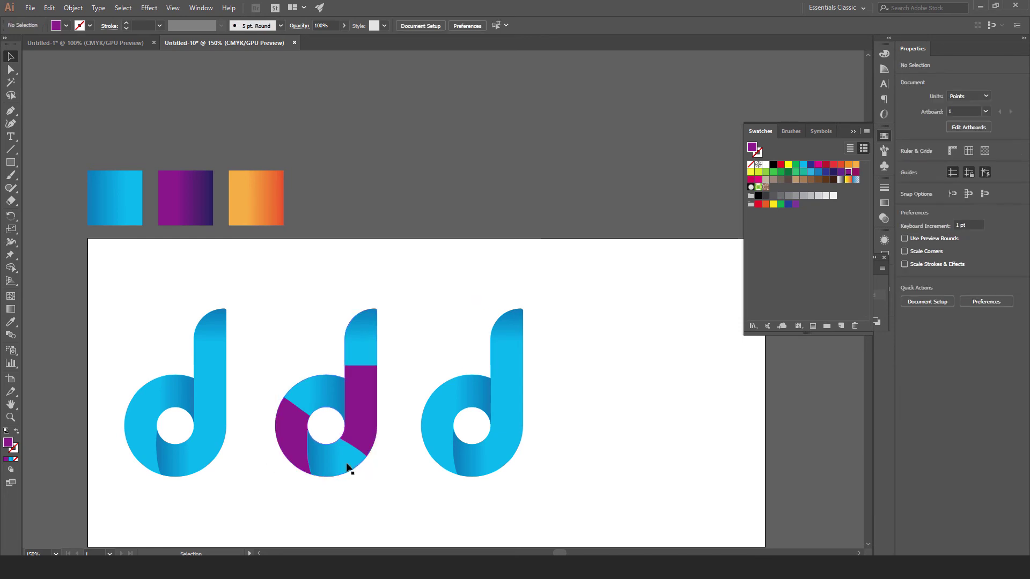
pyautogui.click(343, 462)
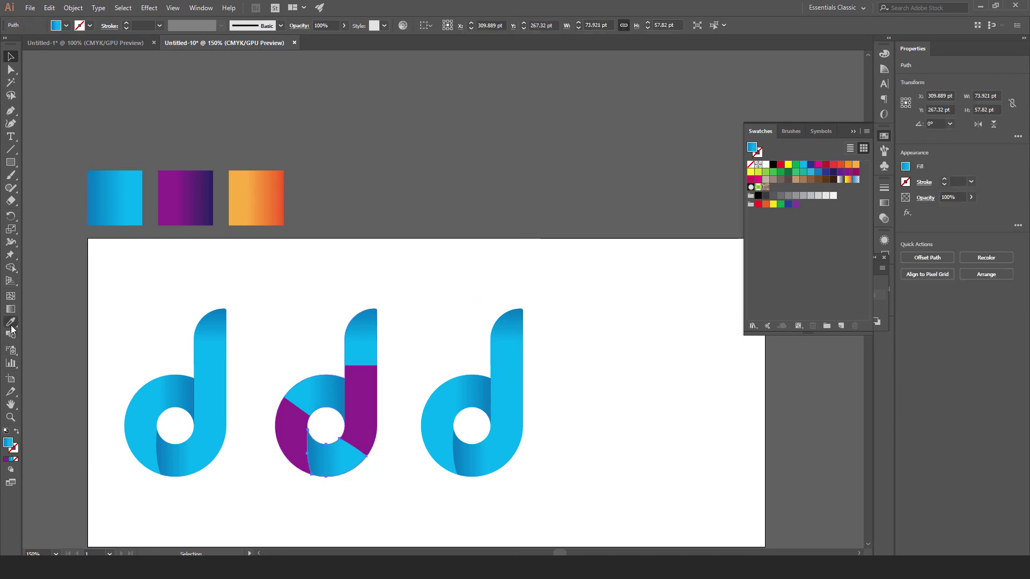
pyautogui.click(11, 323)
pyautogui.click(196, 205)
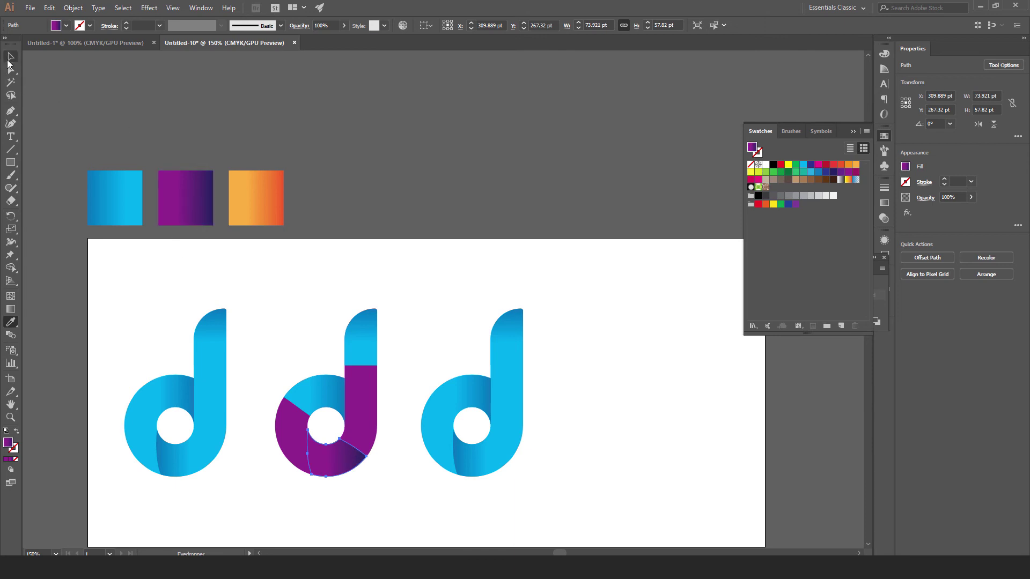
pyautogui.click(10, 57)
pyautogui.click(320, 301)
# Step: Eyedrop the purple gradient onto the middle d's upper-left piece
pyautogui.click(307, 386)
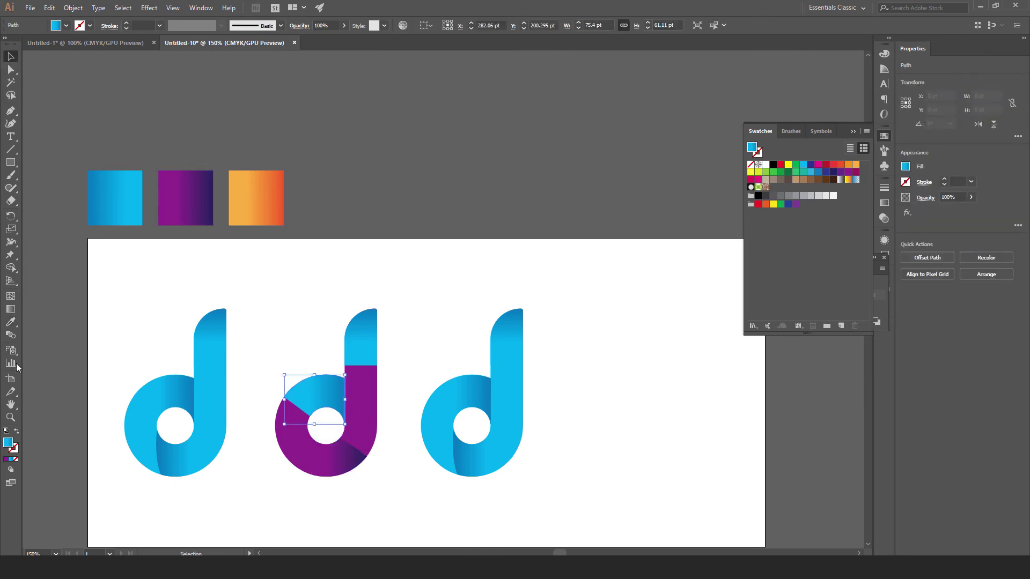
pyautogui.click(11, 322)
pyautogui.click(199, 185)
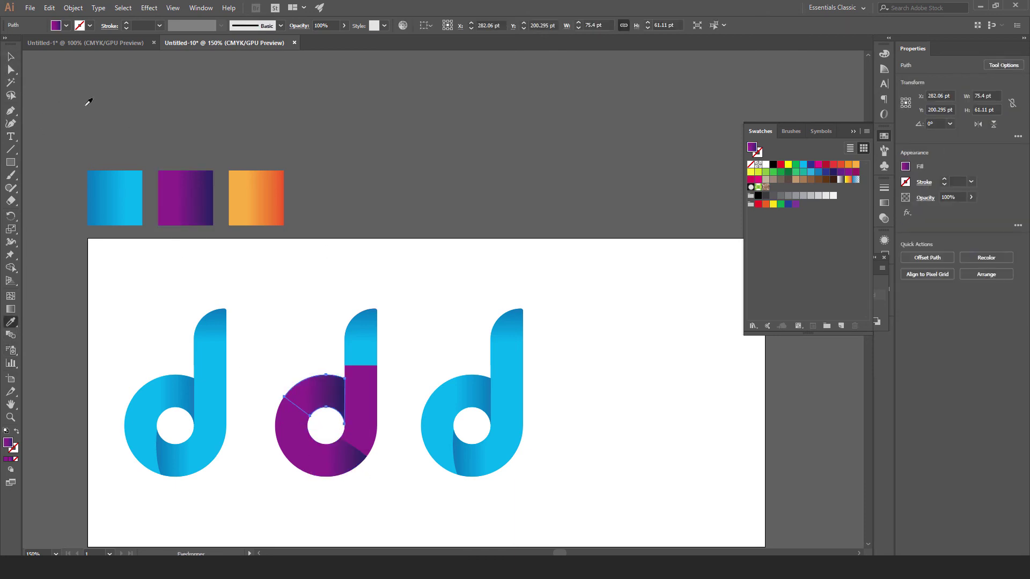
pyautogui.press('v')
pyautogui.click(426, 215)
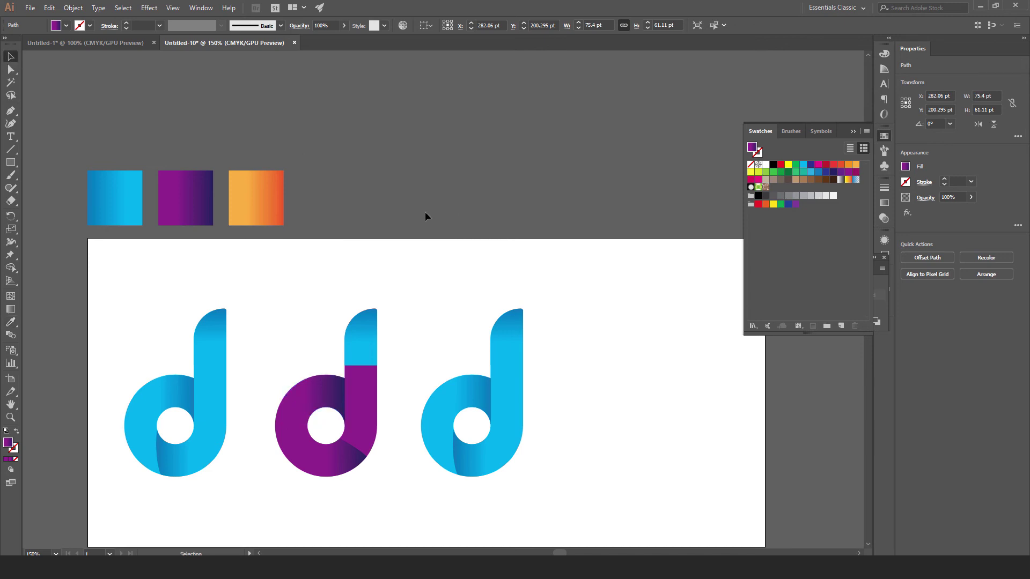
# Step: Reverse the gradient on the middle d's lower-right piece
pyautogui.click(361, 461)
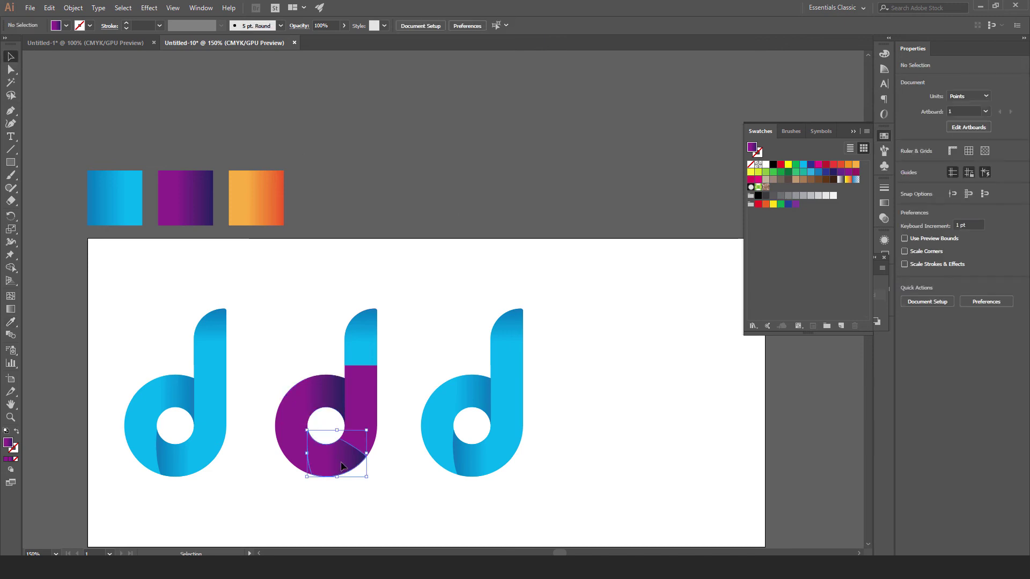
pyautogui.click(884, 204)
pyautogui.click(766, 242)
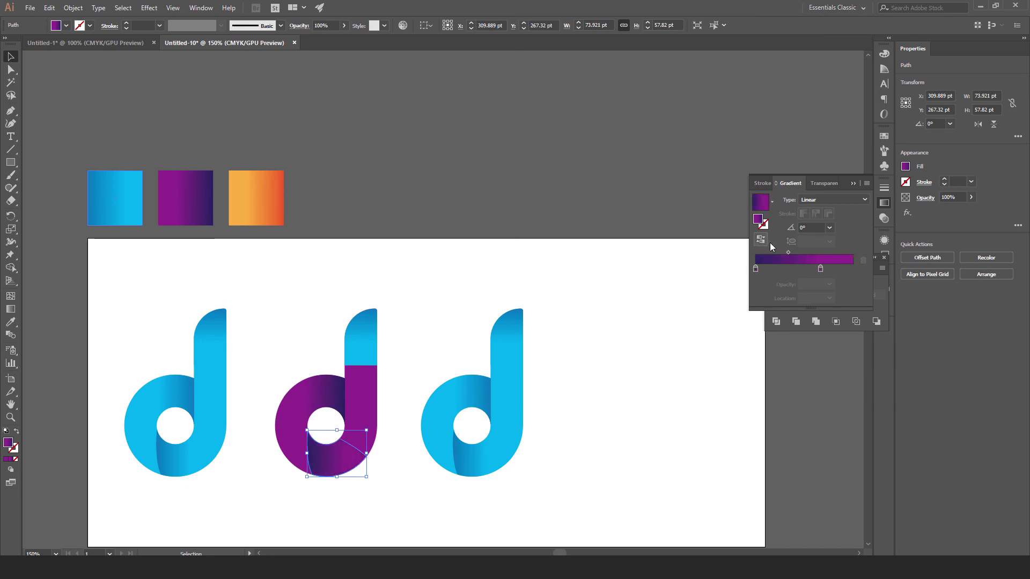
pyautogui.click(355, 479)
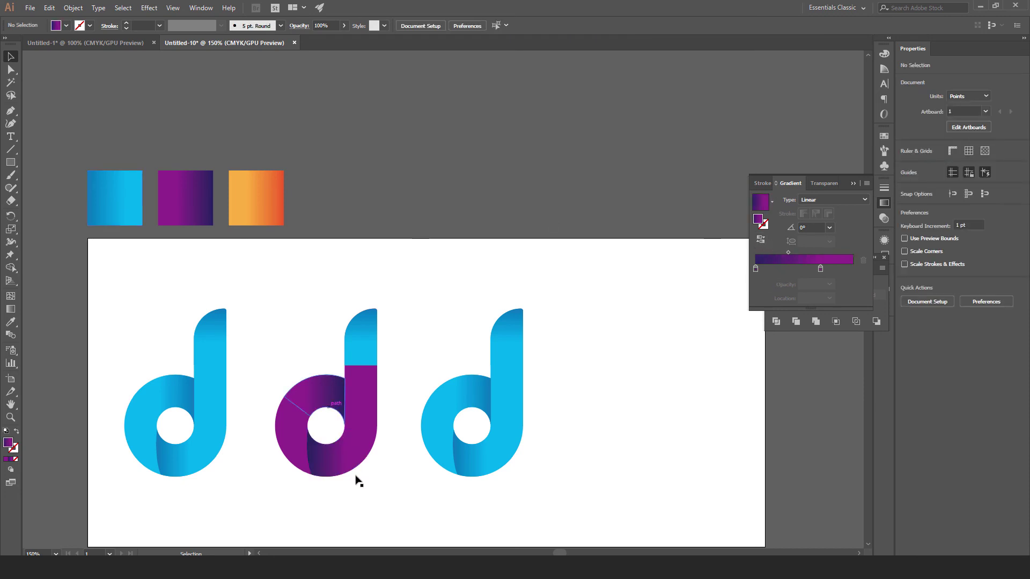
# Step: Give the middle d's rounded stem top the purple gradient
pyautogui.click(369, 336)
pyautogui.click(11, 321)
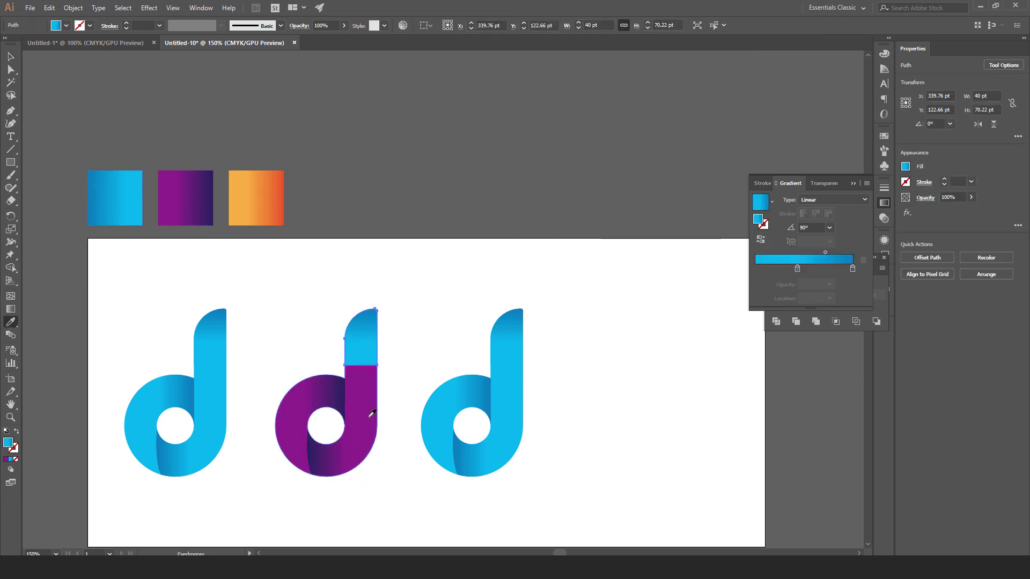
pyautogui.click(327, 393)
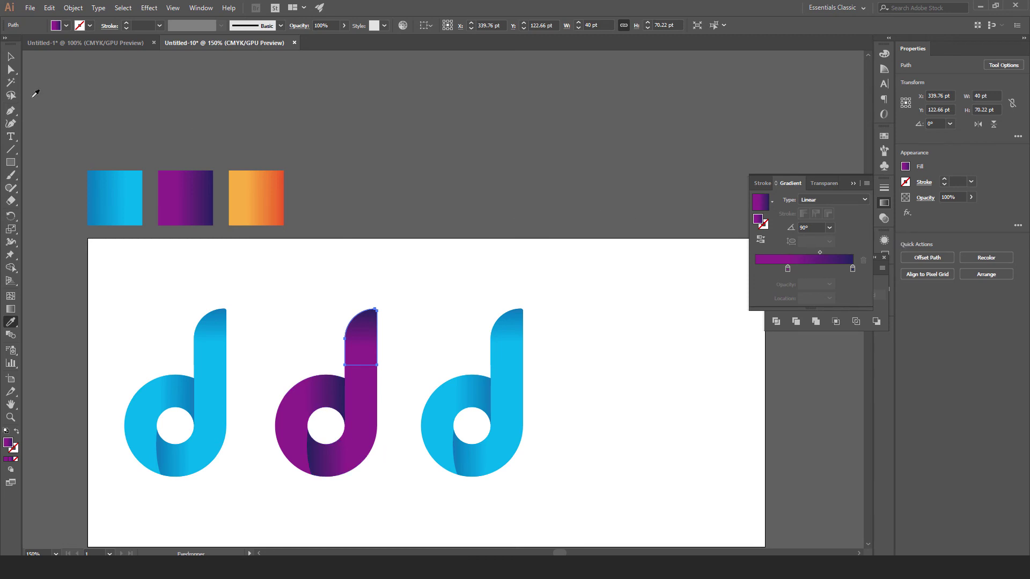
pyautogui.click(9, 59)
pyautogui.click(420, 198)
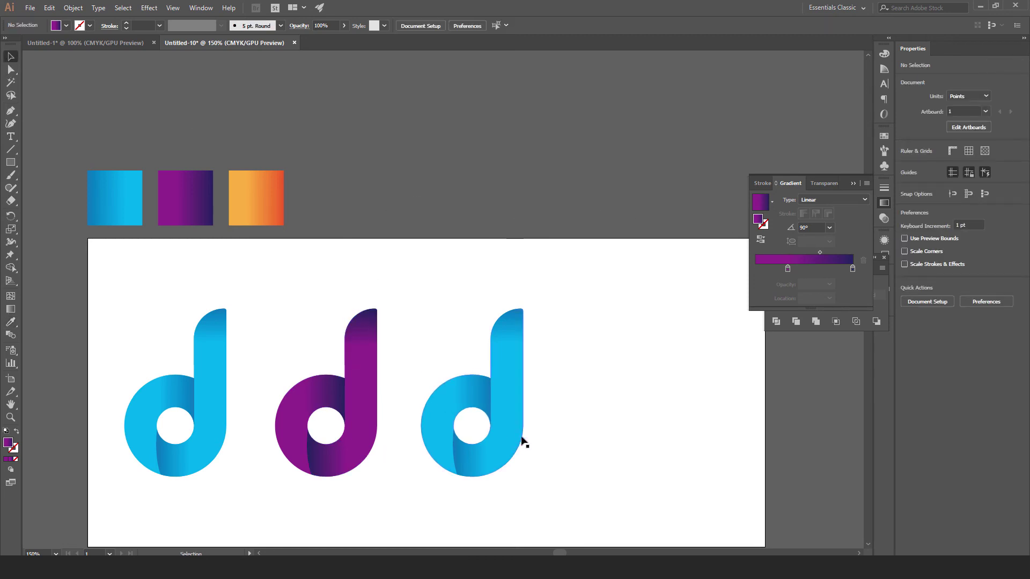
# Step: Fill the third d logo with the orange swatch
pyautogui.click(514, 418)
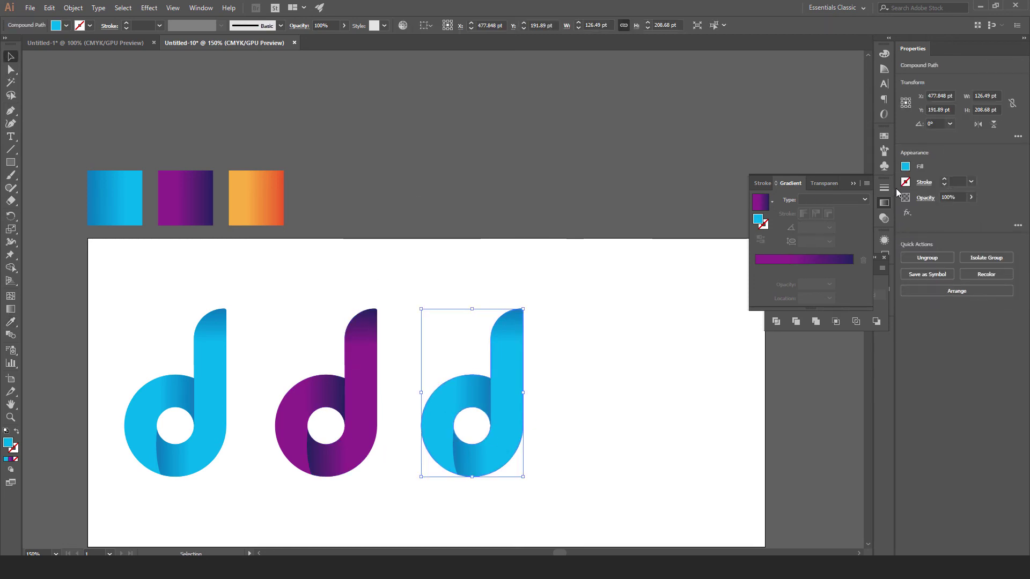
pyautogui.click(883, 139)
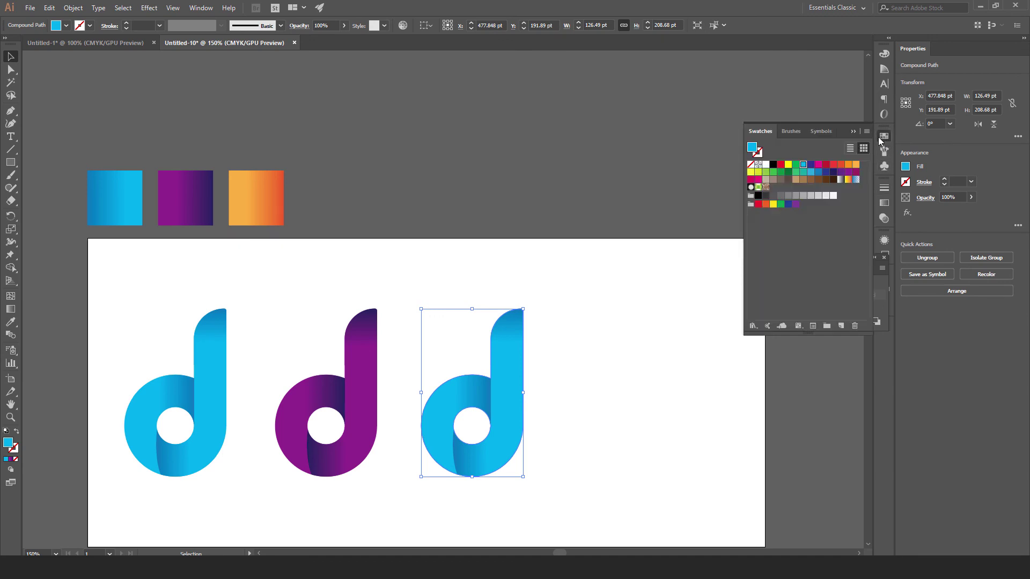
pyautogui.click(855, 165)
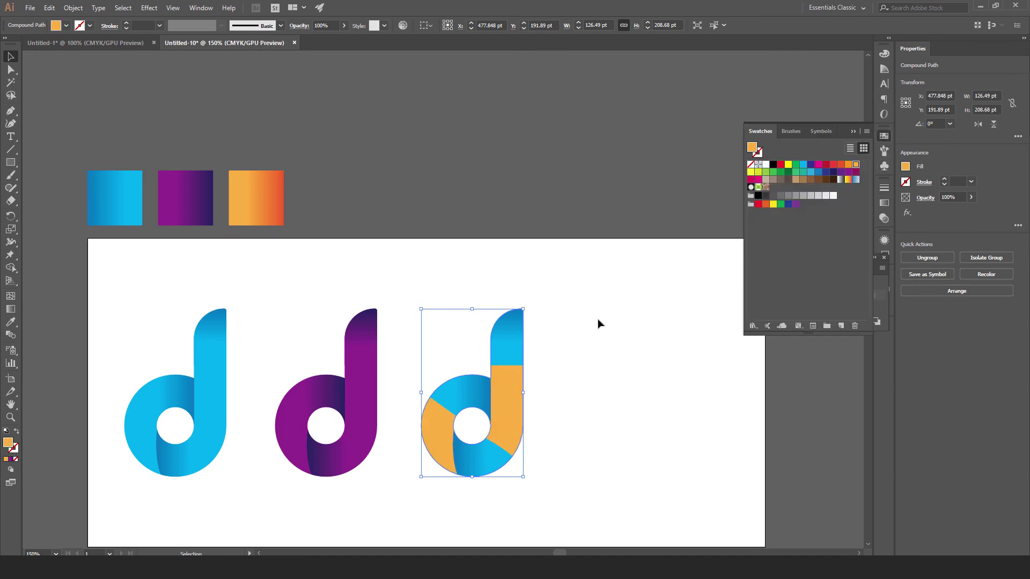
pyautogui.click(615, 312)
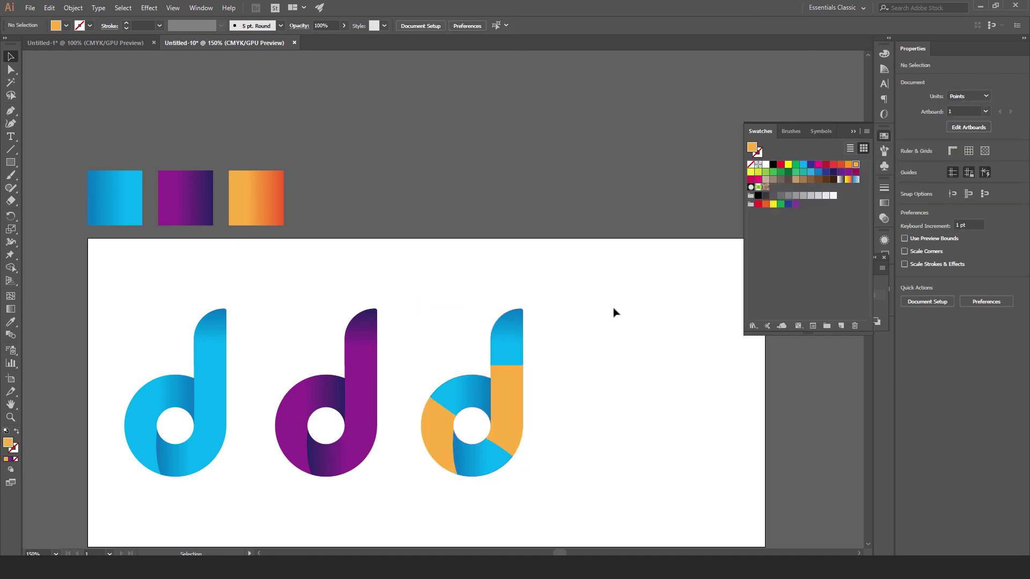
# Step: Eyedropper the orange gradient onto the third d's lower inner and upper-left pieces
pyautogui.click(490, 459)
pyautogui.click(10, 322)
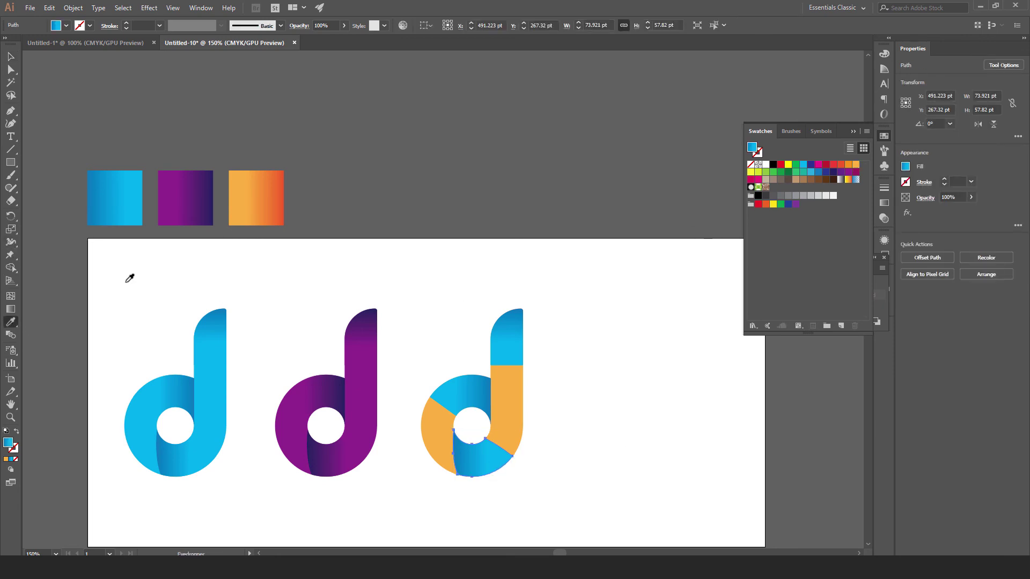
pyautogui.click(270, 192)
pyautogui.click(10, 56)
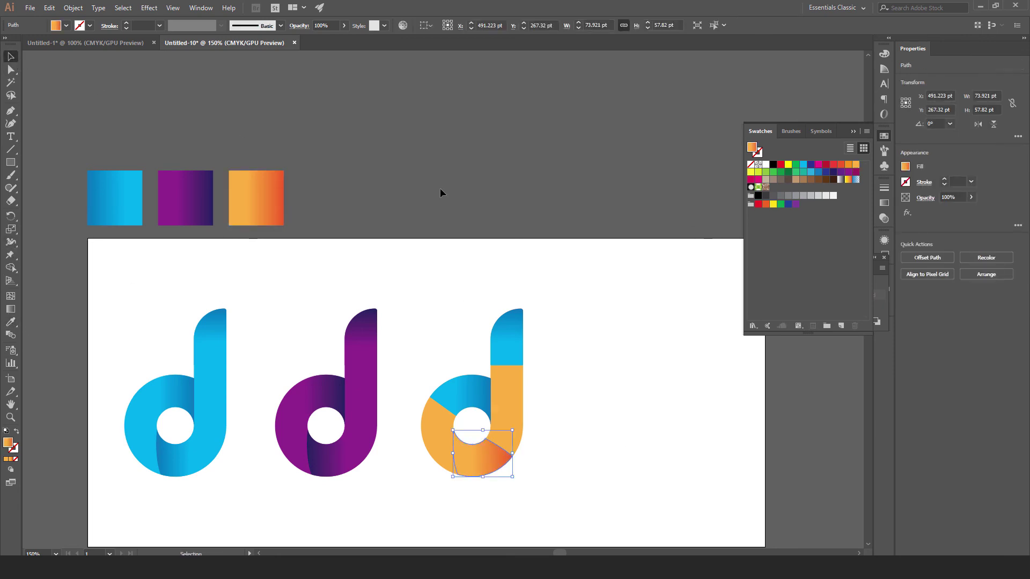
pyautogui.click(440, 188)
pyautogui.click(465, 386)
pyautogui.click(10, 323)
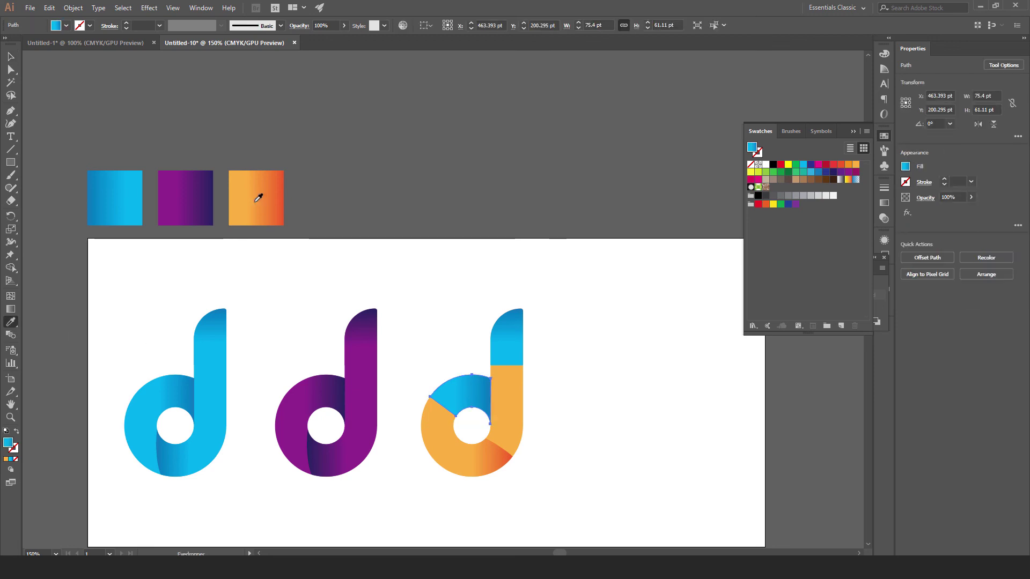
pyautogui.click(243, 190)
pyautogui.click(11, 56)
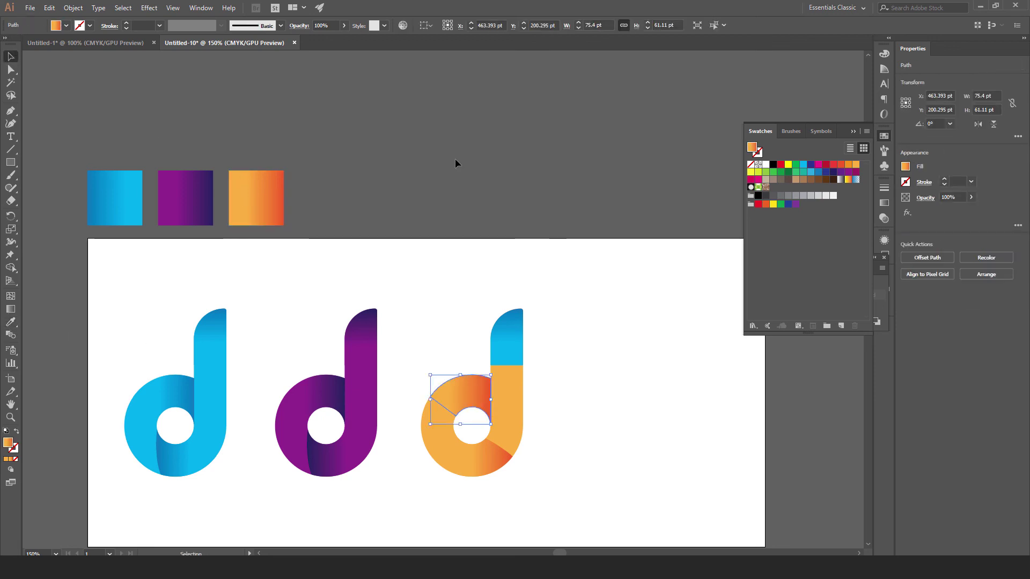
pyautogui.click(538, 351)
# Step: Sample the orange gradient onto the third d's stem top
pyautogui.click(507, 335)
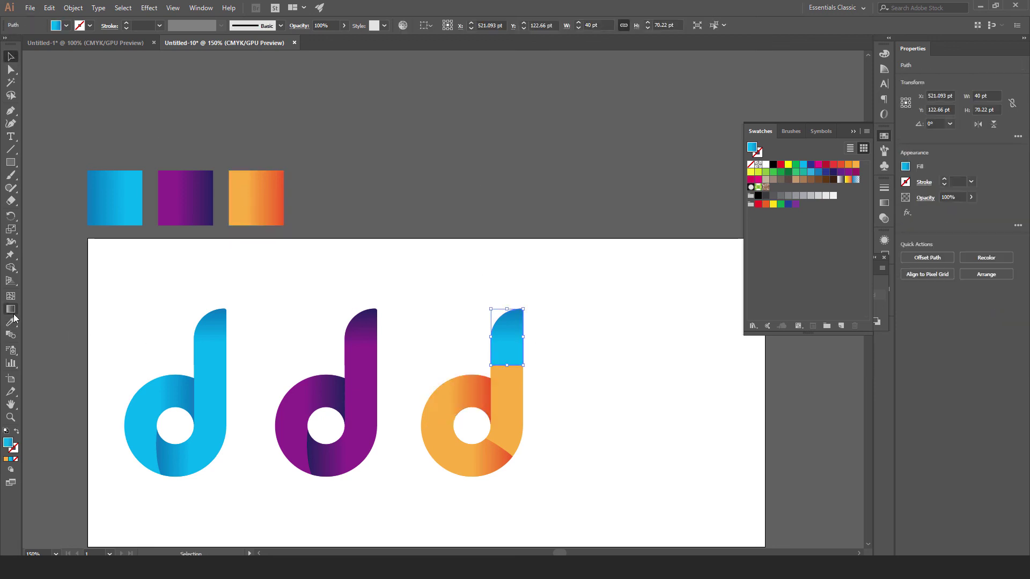
pyautogui.press('i')
pyautogui.click(268, 204)
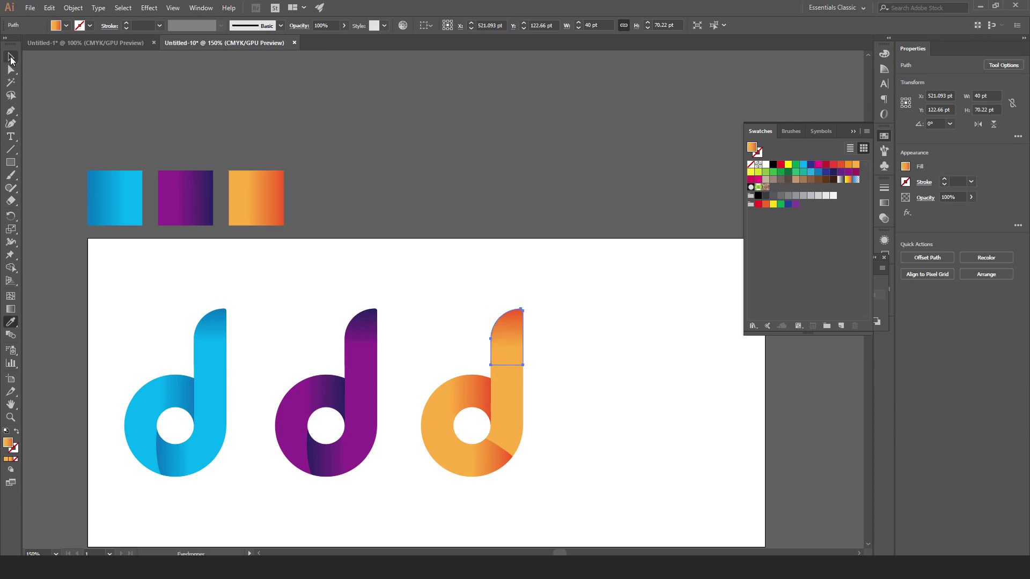
pyautogui.click(10, 57)
pyautogui.click(524, 543)
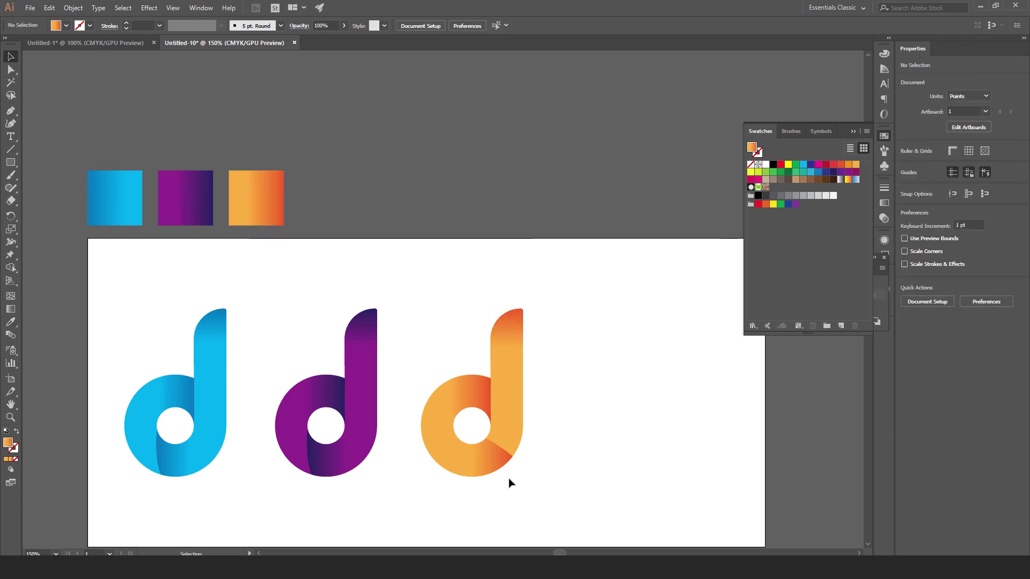
# Step: Reverse the gradient direction on the third d's bottom piece
pyautogui.click(496, 459)
pyautogui.click(884, 204)
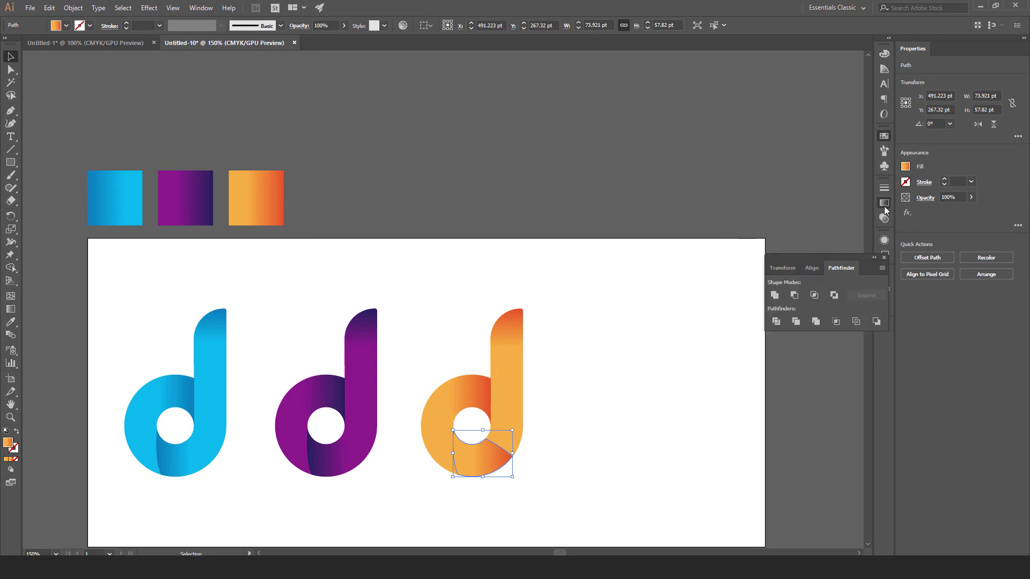
pyautogui.click(761, 239)
pyautogui.click(650, 357)
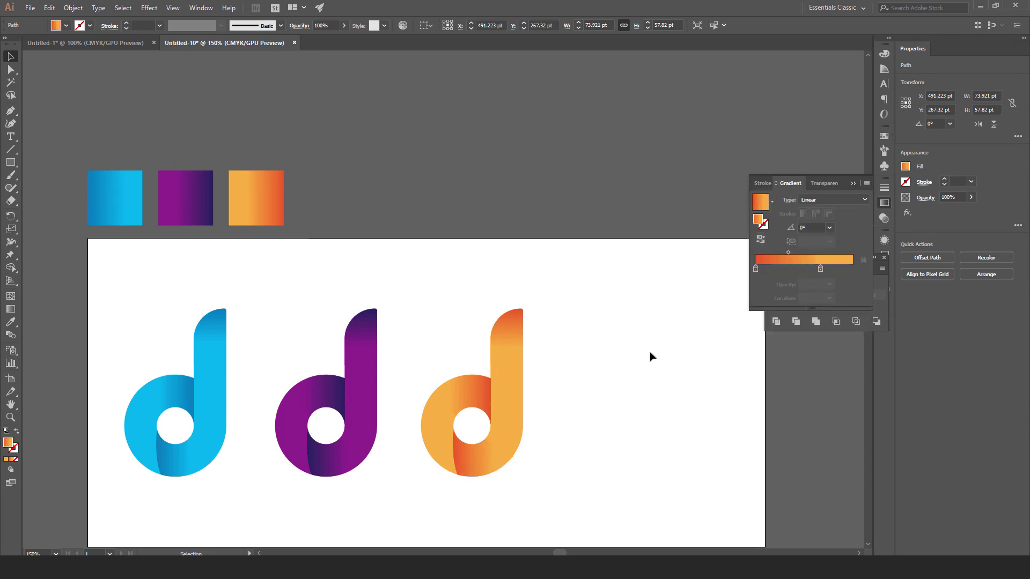
# Step: Zoom to 300% on the logos and close the Gradient and Pathfinder panels
pyautogui.click(9, 418)
pyautogui.click(521, 437)
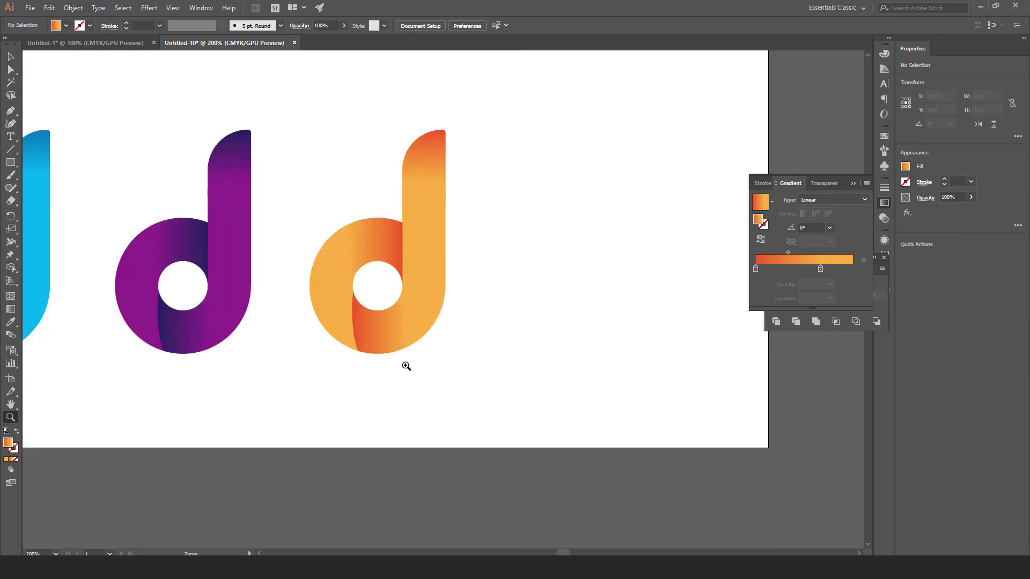
pyautogui.moveTo(406, 366); pyautogui.dragTo(692, 486)
pyautogui.click(549, 432)
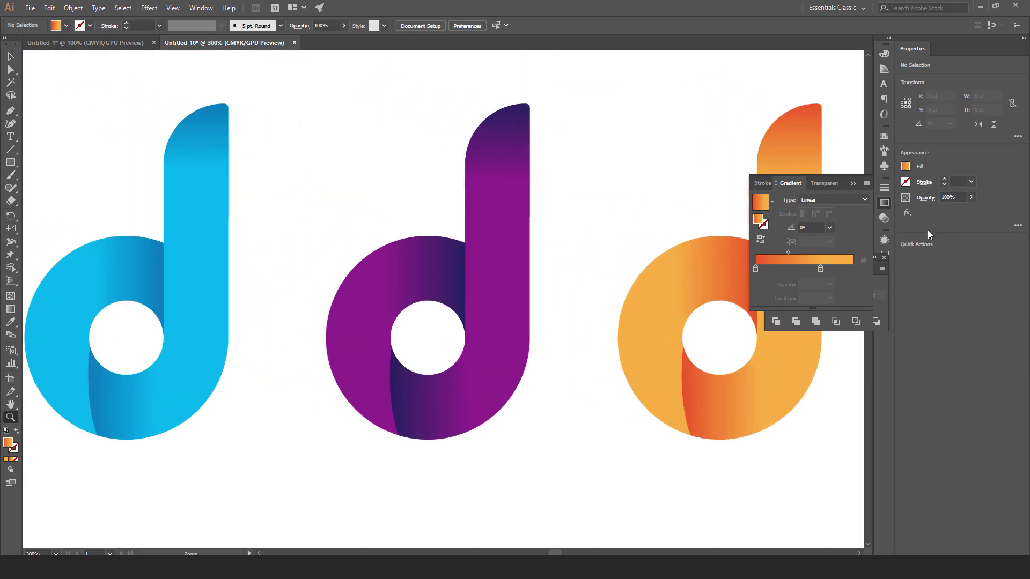
pyautogui.click(884, 203)
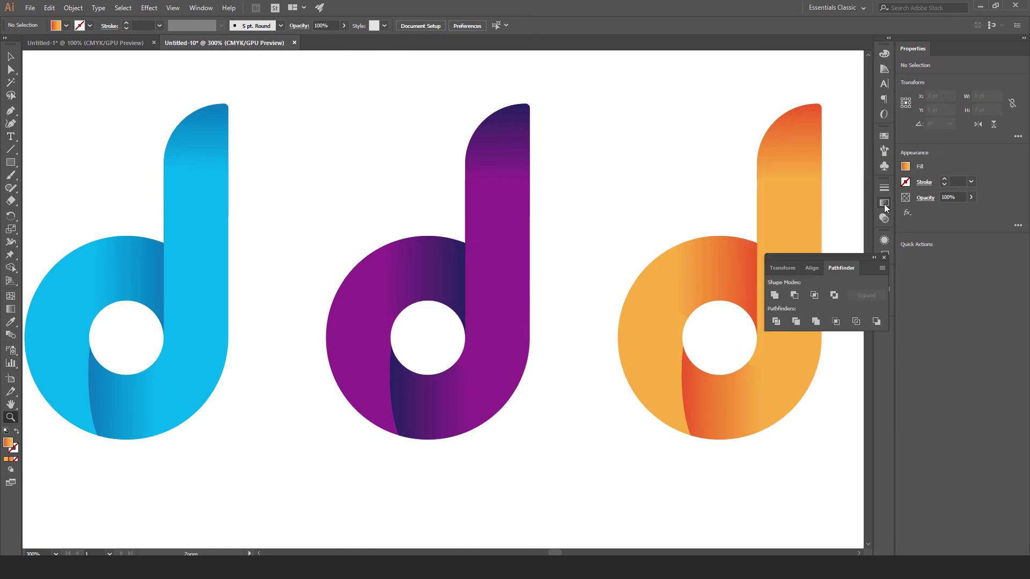
pyautogui.click(884, 258)
# Step: Pan across the three logos to inspect them, then zoom back out to 150%
pyautogui.moveTo(763, 409); pyautogui.dragTo(706, 423)
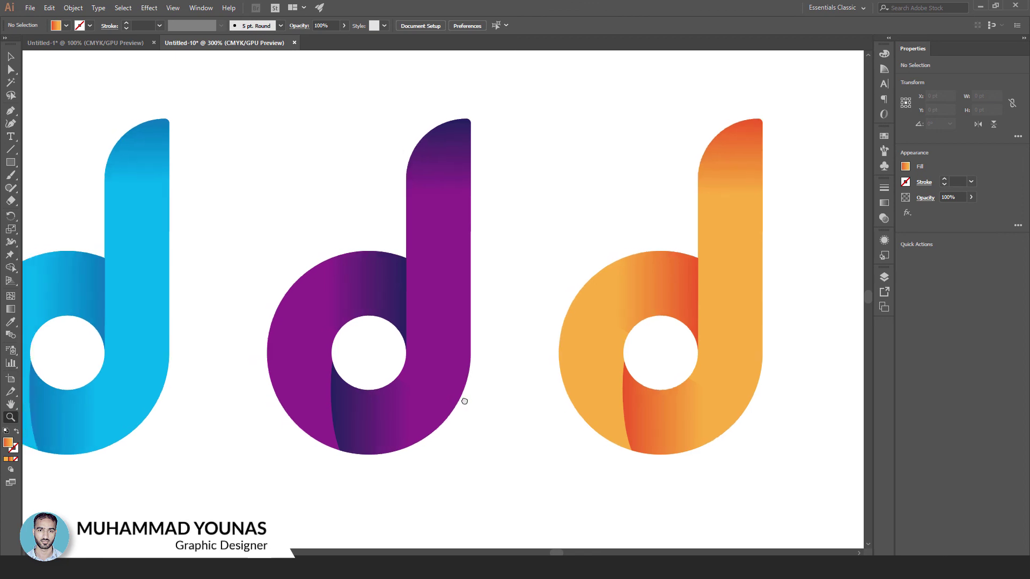
pyautogui.moveTo(465, 401); pyautogui.dragTo(521, 405)
pyautogui.moveTo(412, 398); pyautogui.dragTo(457, 398)
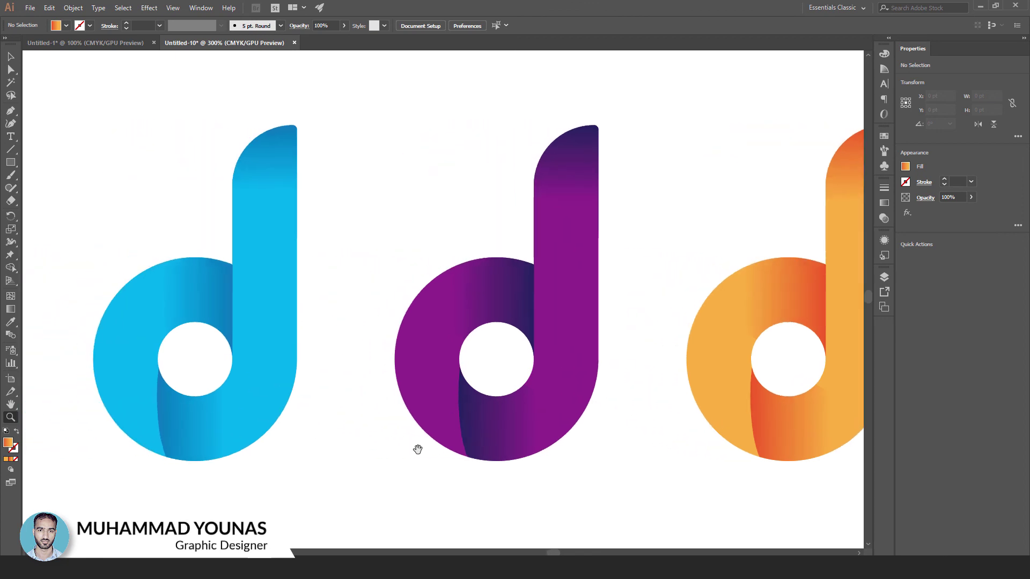
pyautogui.moveTo(397, 450)
pyautogui.mouseDown()
pyautogui.moveTo(441, 451)
pyautogui.moveTo(352, 440)
pyautogui.mouseUp()
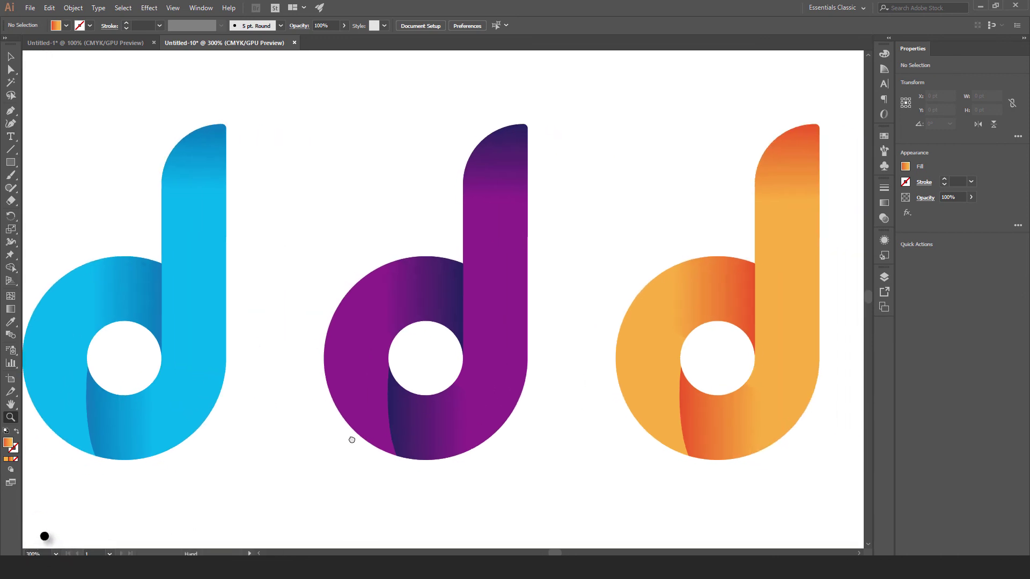
pyautogui.moveTo(440, 454); pyautogui.dragTo(464, 448)
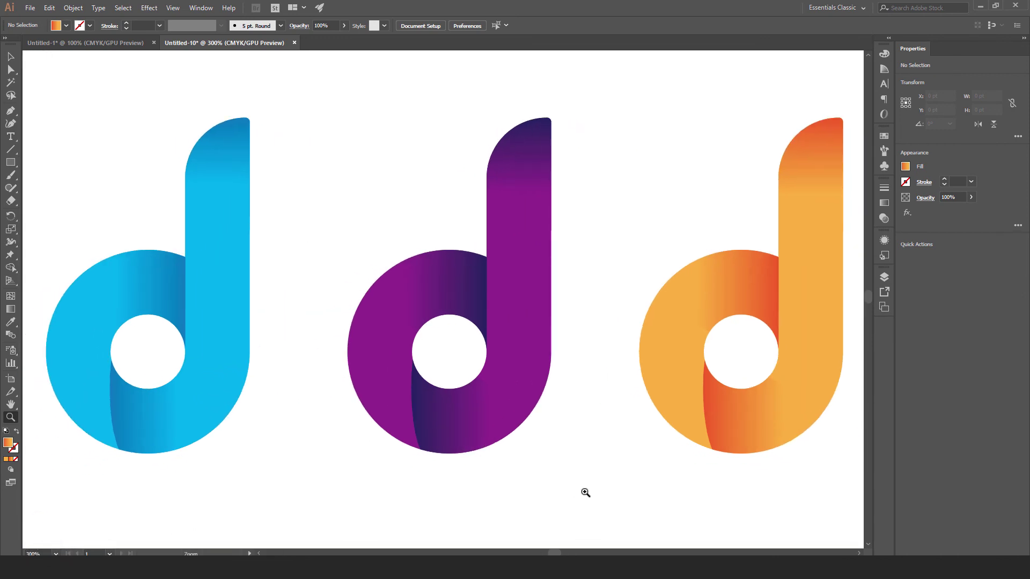
pyautogui.hotkey('ctrl', '-')
pyautogui.moveTo(495, 477); pyautogui.dragTo(510, 472)
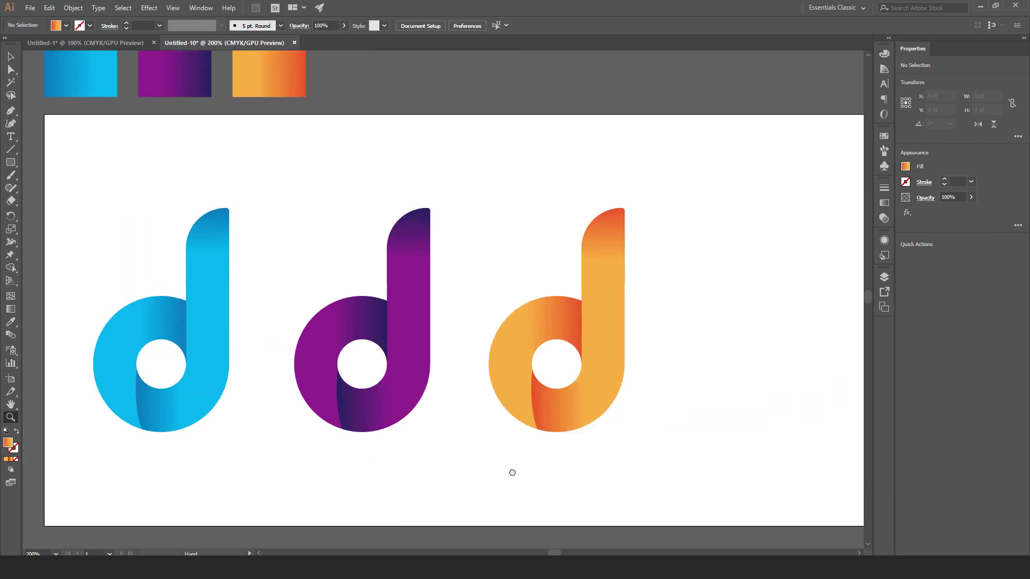
pyautogui.moveTo(577, 475); pyautogui.dragTo(543, 474)
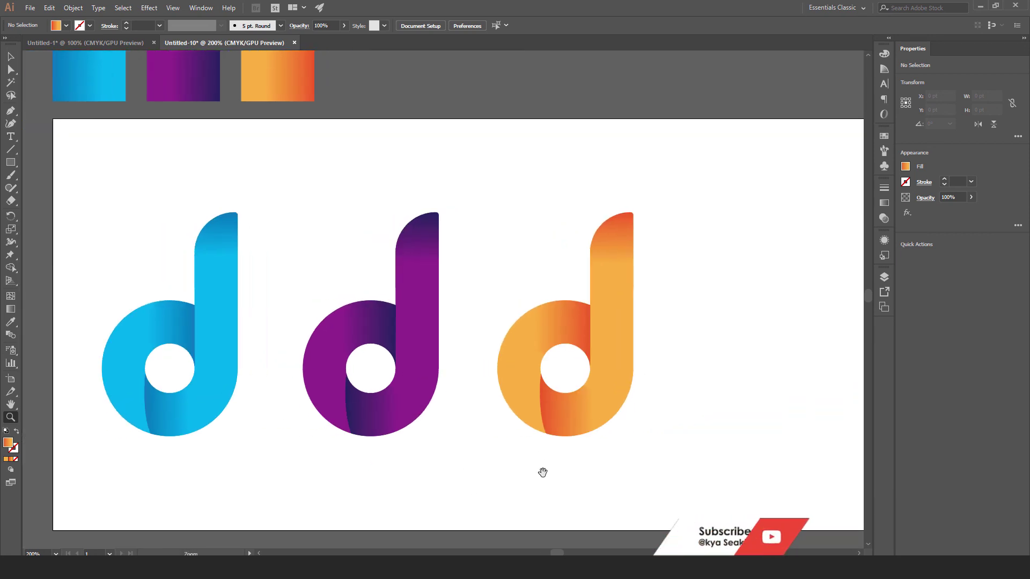
pyautogui.hotkey('ctrl', '-')
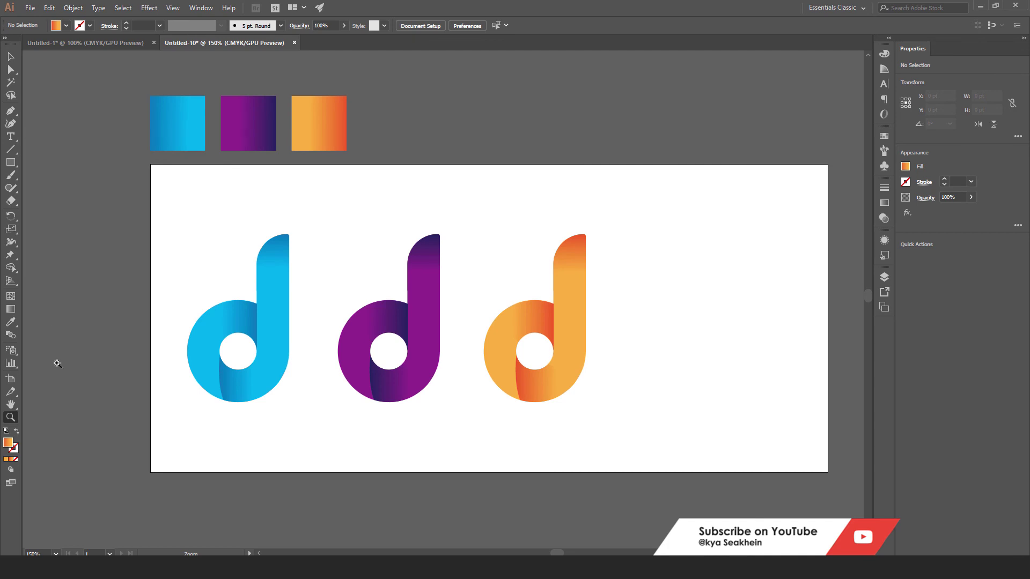
# Step: Pull the artboard's right, bottom and top edges in to about 597 × 328 pt
pyautogui.click(11, 379)
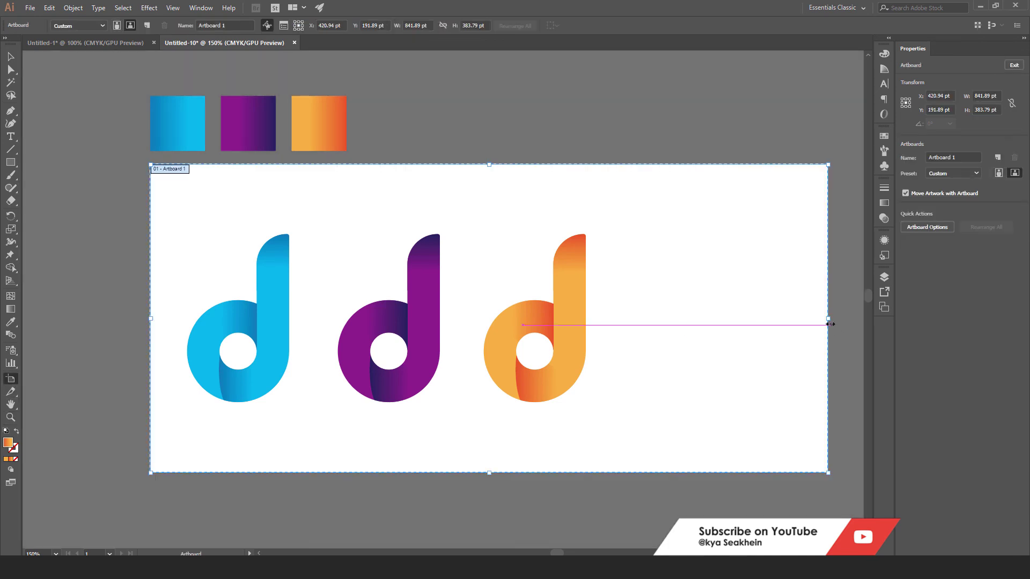
pyautogui.moveTo(830, 319); pyautogui.dragTo(633, 323)
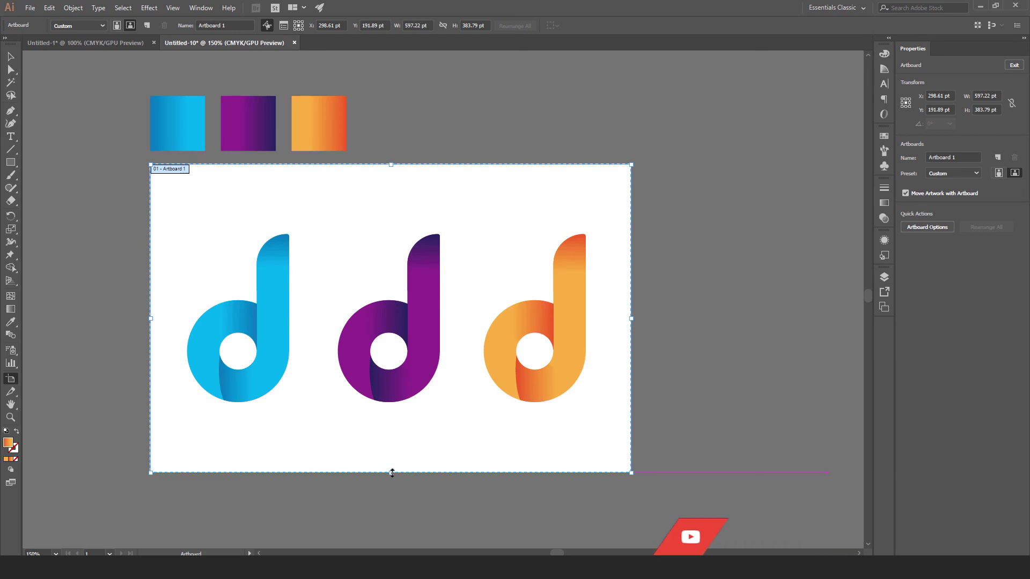
pyautogui.moveTo(393, 472); pyautogui.dragTo(392, 448)
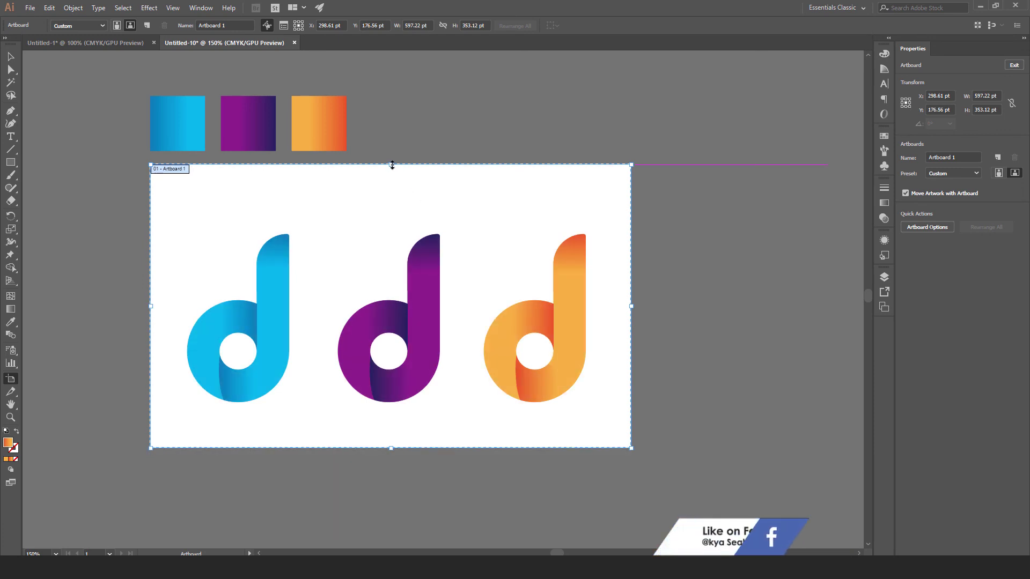
pyautogui.moveTo(392, 165); pyautogui.dragTo(392, 184)
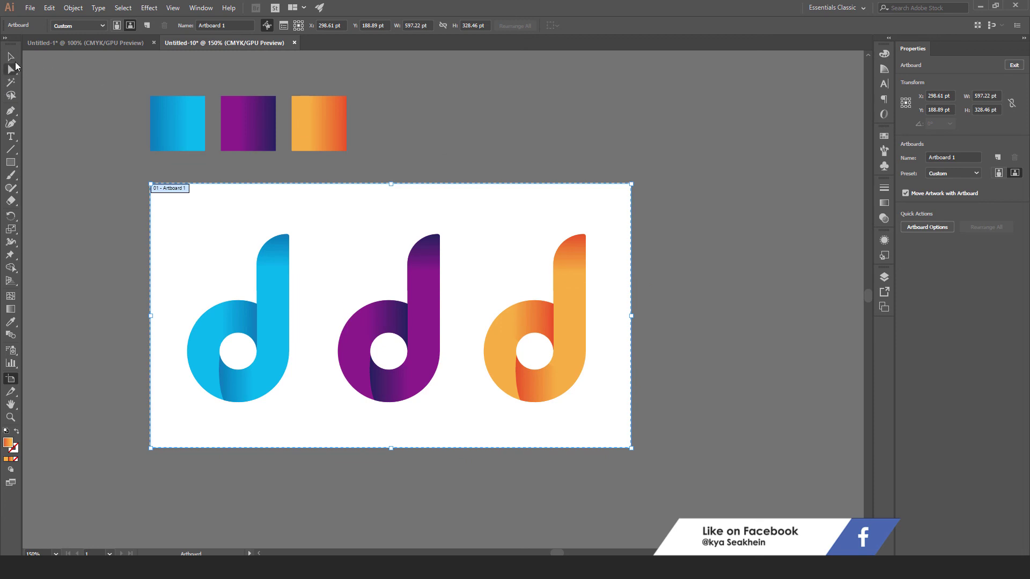
pyautogui.click(12, 57)
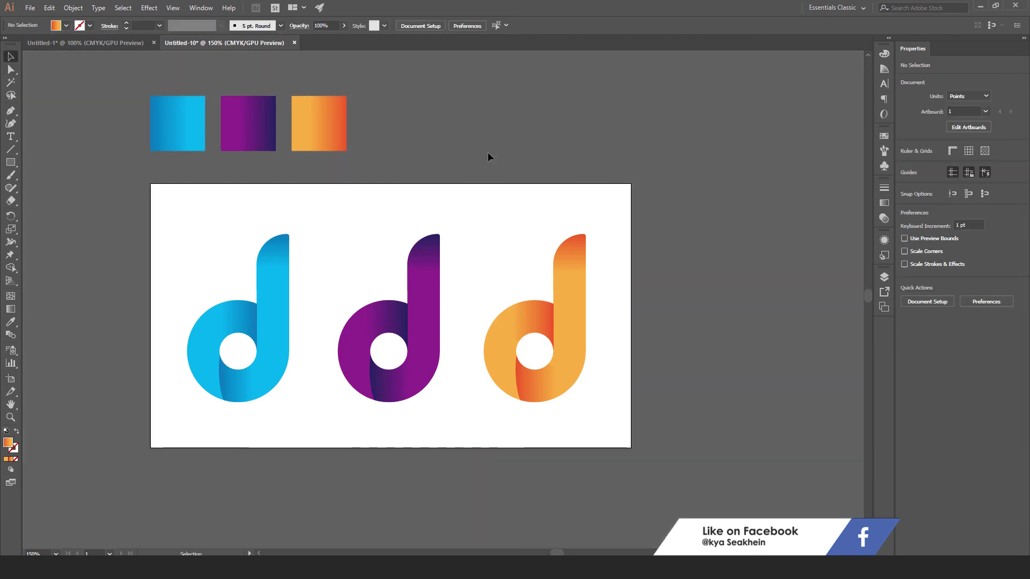
pyautogui.click(11, 418)
pyautogui.click(440, 424)
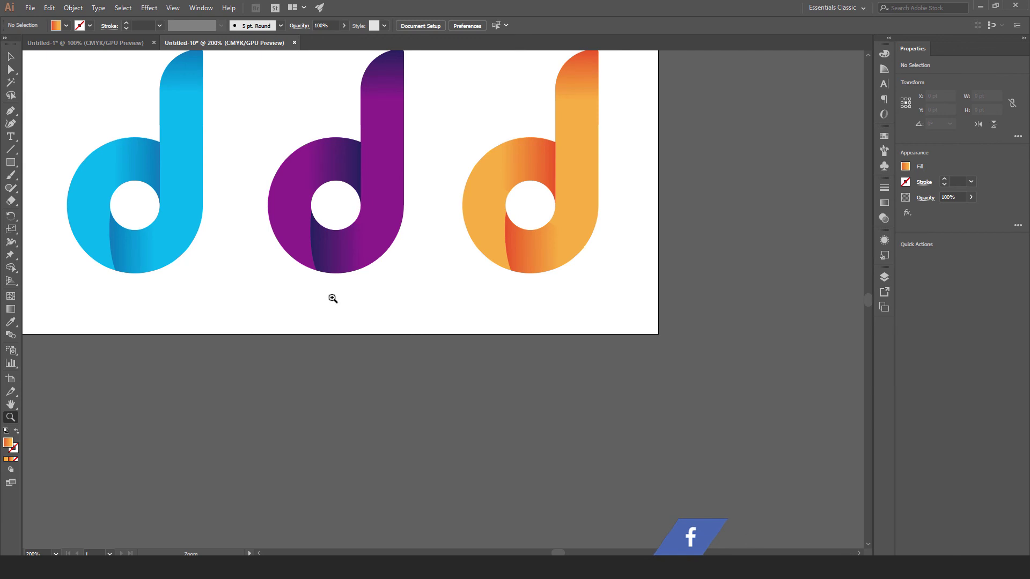
pyautogui.click(332, 299)
pyautogui.moveTo(544, 306); pyautogui.dragTo(566, 451)
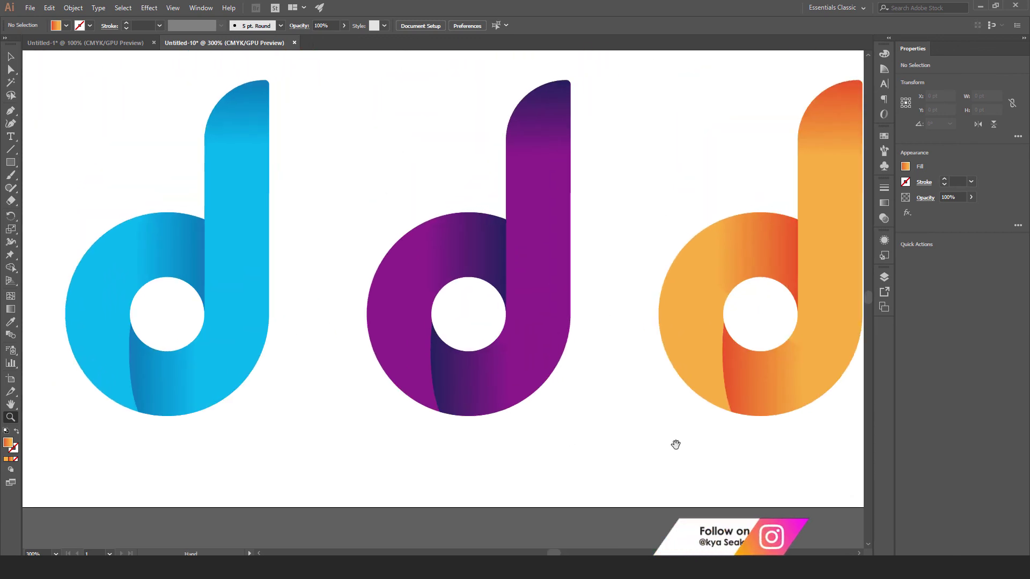
pyautogui.moveTo(721, 435)
pyautogui.mouseDown()
pyautogui.moveTo(609, 441)
pyautogui.moveTo(668, 448)
pyautogui.mouseUp()
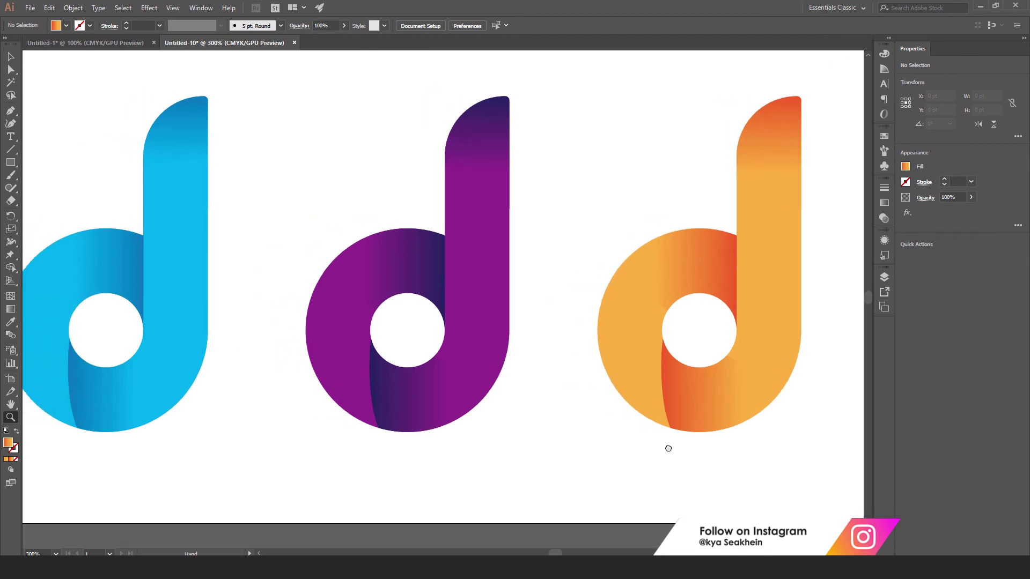
pyautogui.hotkey('ctrl', '-')
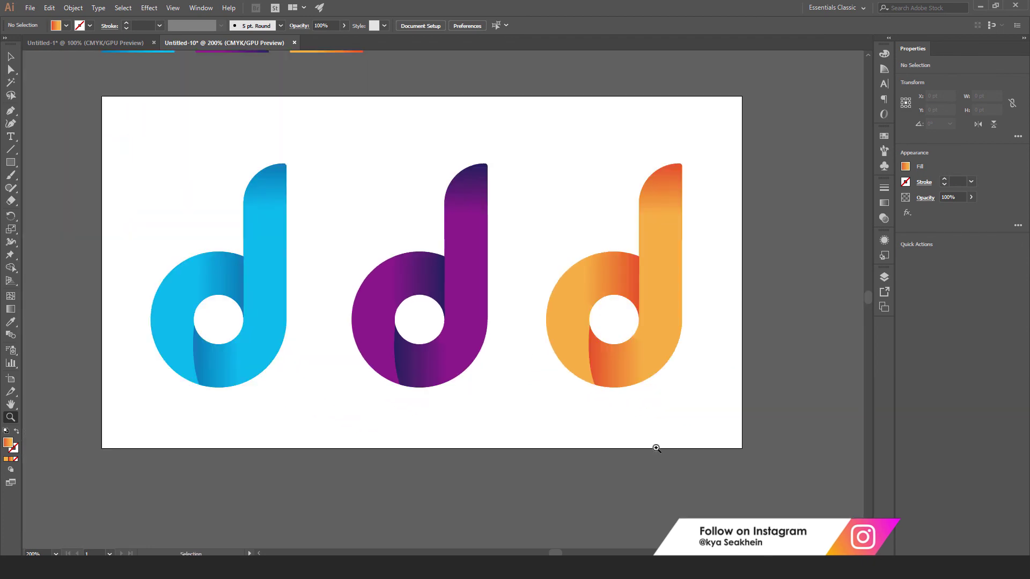
pyautogui.scroll(3, 611, 425)
pyautogui.scroll(1, 621, 426)
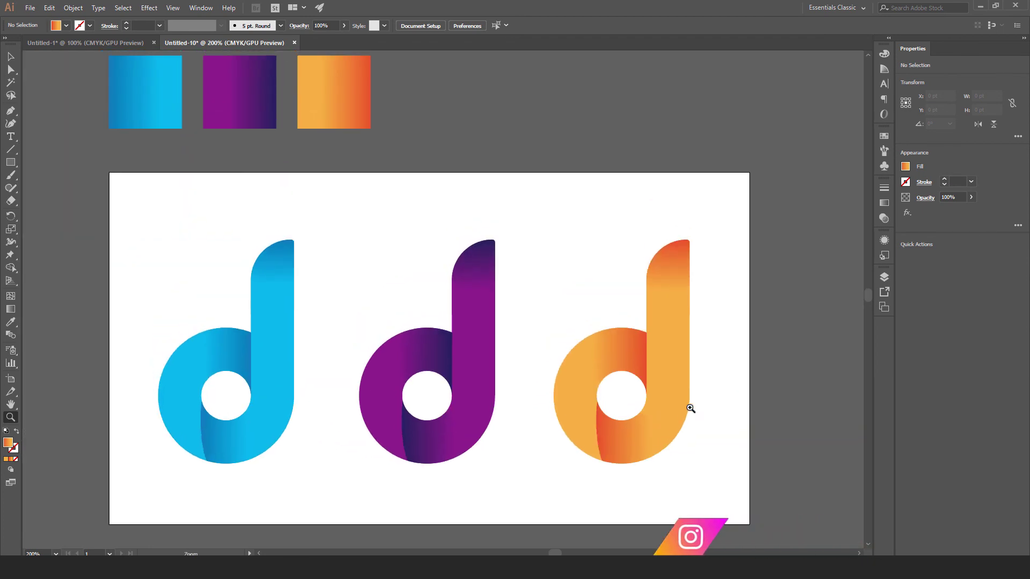
pyautogui.press('v')
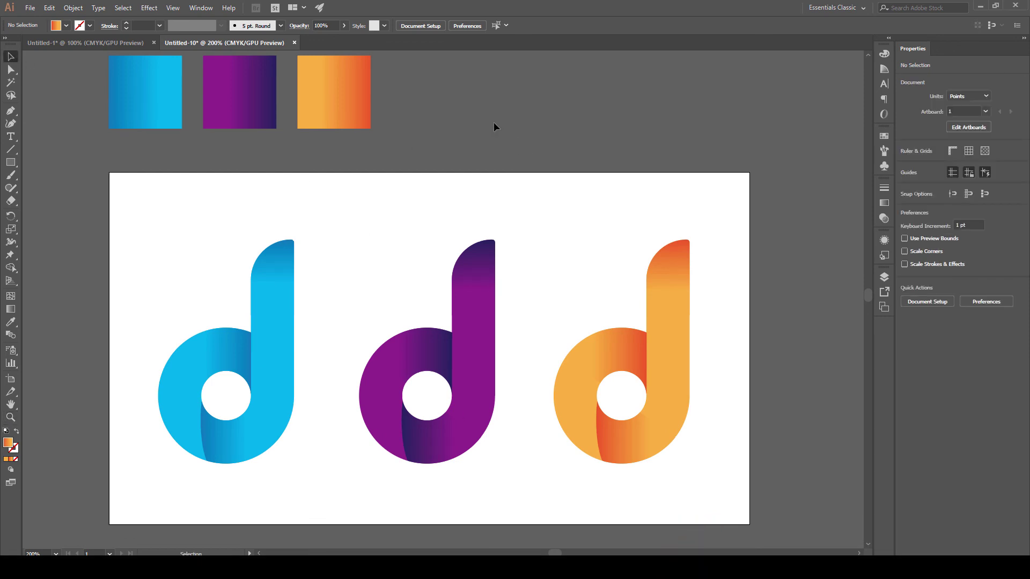